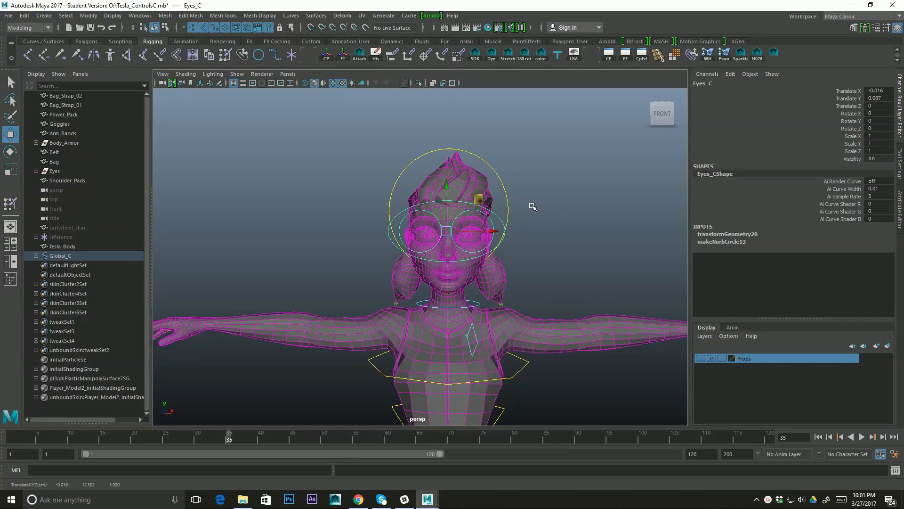
# Move the L_Eye_C control up and outward to about 0.483 in Translate X and 0.147 in Translate Y.
pyautogui.keyDown('alt'); pyautogui.moveTo(465, 228); pyautogui.dragTo(606, 209, button='right'); pyautogui.keyUp('alt')
pyautogui.click(604, 257)
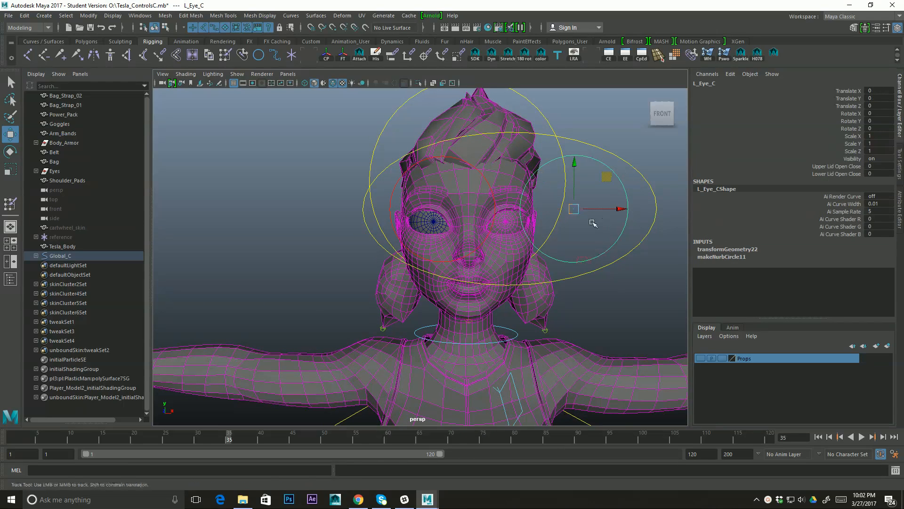
pyautogui.keyDown('alt'); pyautogui.moveTo(598, 225); pyautogui.dragTo(578, 221, button='middle'); pyautogui.keyUp('alt')
pyautogui.moveTo(548, 206); pyautogui.dragTo(572, 177)
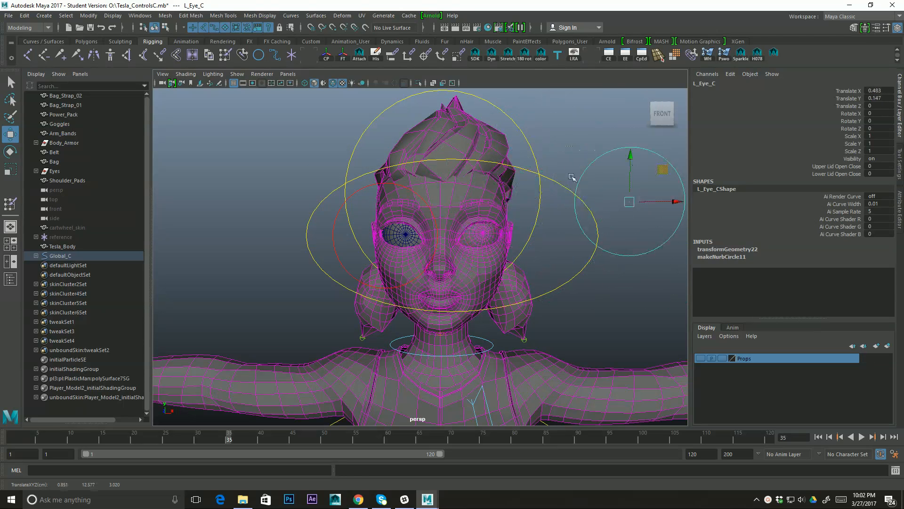
# Try moving the Eyes_C control slightly upward to see both eyes follow, and undo the move.
pyautogui.click(564, 186)
pyautogui.moveTo(485, 202)
pyautogui.mouseDown()
pyautogui.moveTo(536, 208)
pyautogui.moveTo(570, 165)
pyautogui.moveTo(425, 264)
pyautogui.moveTo(262, 232)
pyautogui.moveTo(386, 222)
pyautogui.moveTo(465, 185)
pyautogui.moveTo(484, 191)
pyautogui.mouseUp()
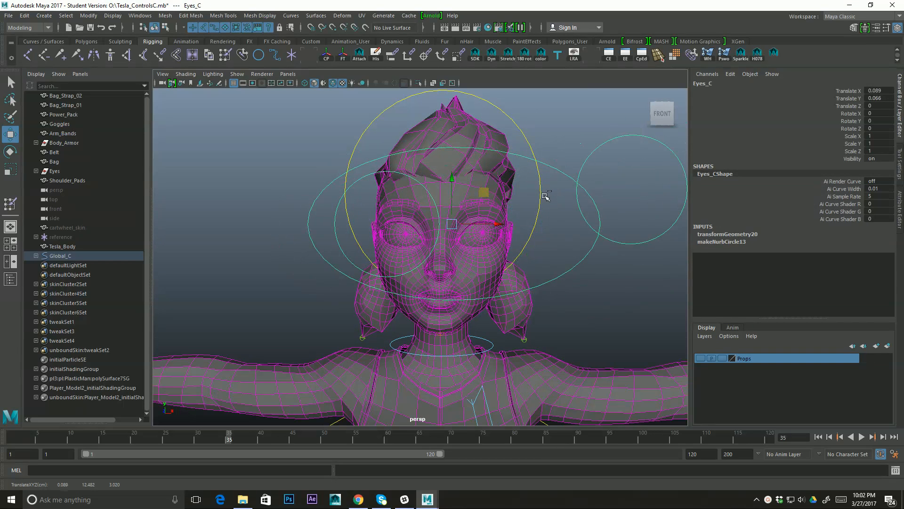
pyautogui.hotkey('ctrl', 'z')
# Reset Translate X and Translate Y of the L_Eye_C control to 0.
pyautogui.click(612, 147)
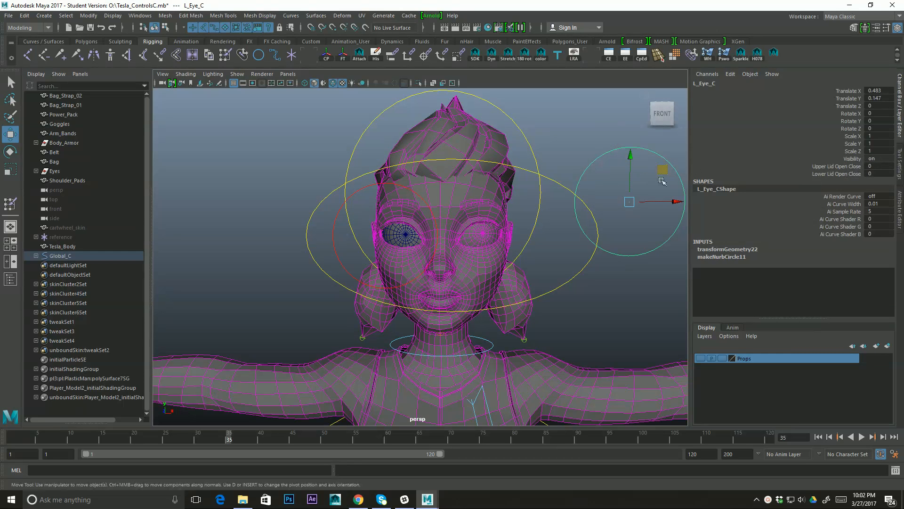
pyautogui.moveTo(872, 91); pyautogui.dragTo(873, 98)
pyautogui.write('0')
pyautogui.press('Return')
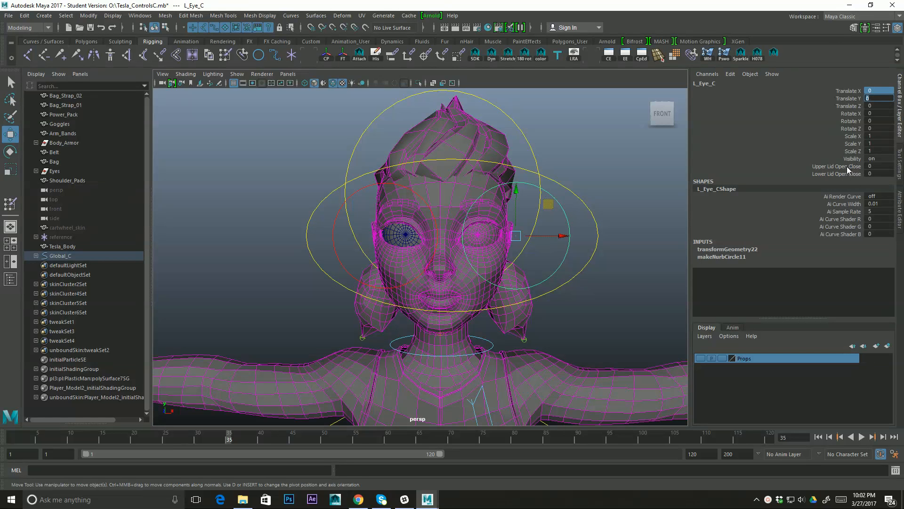
# Test the Upper Lid Open Close attribute of L_Eye_C by varying its value, and undo the change.
pyautogui.click(848, 167)
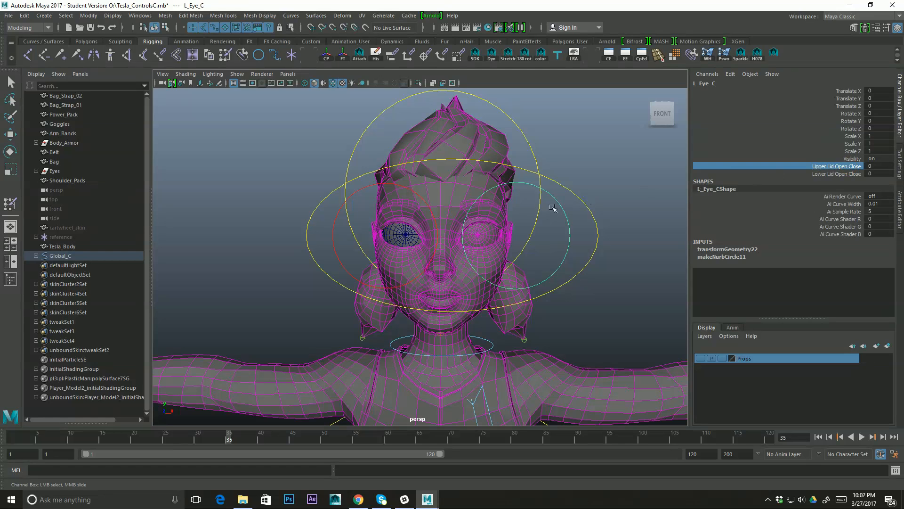
pyautogui.moveTo(526, 232); pyautogui.dragTo(594, 184, button='middle')
pyautogui.hotkey('ctrl', 'z')
# Test the Lower Lid Open Close attribute of L_Eye_C at about -20.1, and reset it to 0.
pyautogui.click(846, 173)
pyautogui.moveTo(540, 218); pyautogui.dragTo(461, 230, button='middle')
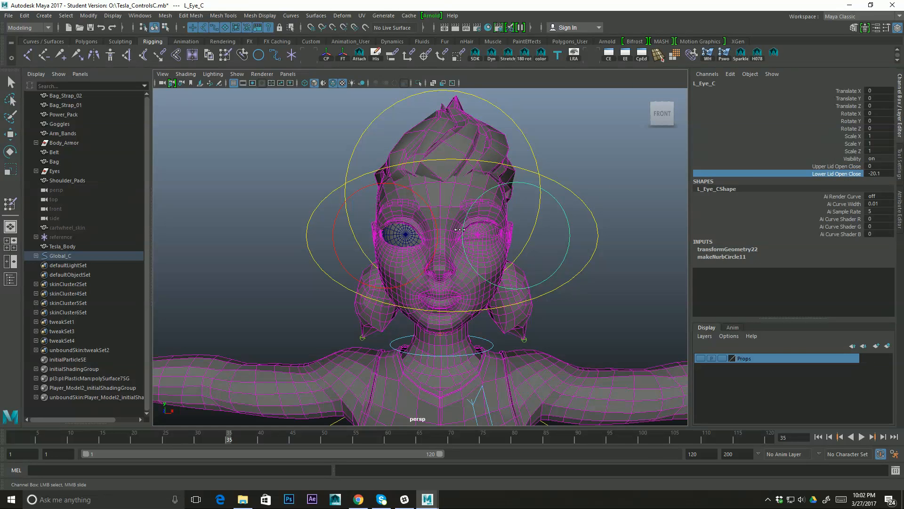
pyautogui.doubleClick(875, 174)
pyautogui.write('0')
pyautogui.press('Return')
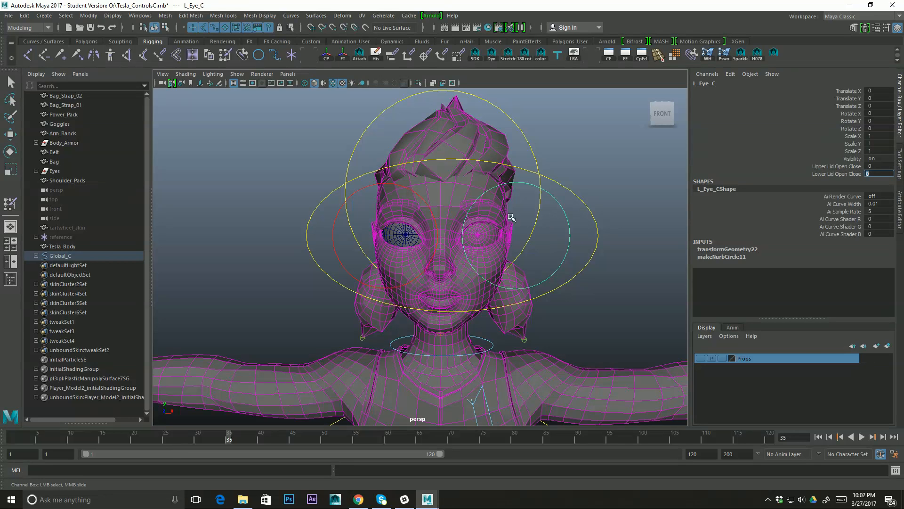
# Select the Eyes_C control around both eyes and try moving it with the Move tool.
pyautogui.scroll(-1, 532, 228)
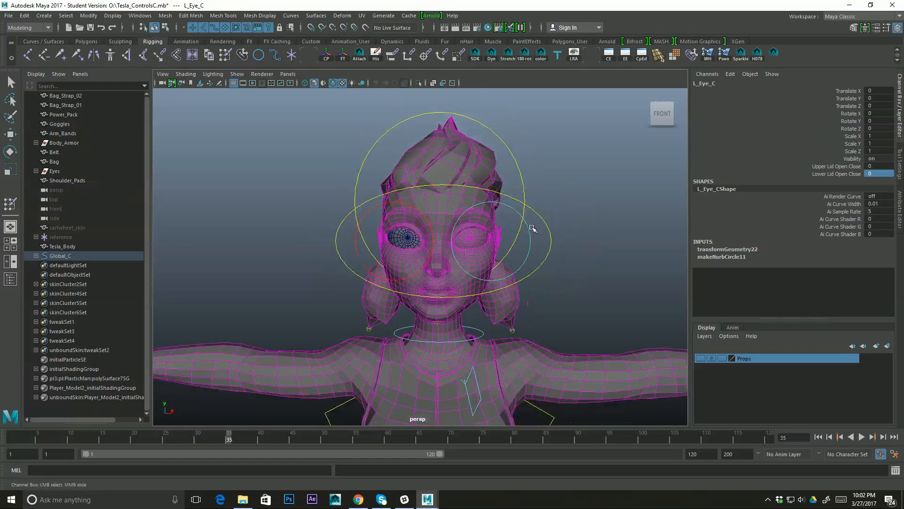
pyautogui.keyDown('alt'); pyautogui.moveTo(518, 229); pyautogui.dragTo(483, 219); pyautogui.keyUp('alt')
pyautogui.click(555, 231)
pyautogui.press('w')
pyautogui.hotkey('ctrl', 'z')
pyautogui.keyDown('alt'); pyautogui.moveTo(526, 244); pyautogui.dragTo(518, 240); pyautogui.keyUp('alt')
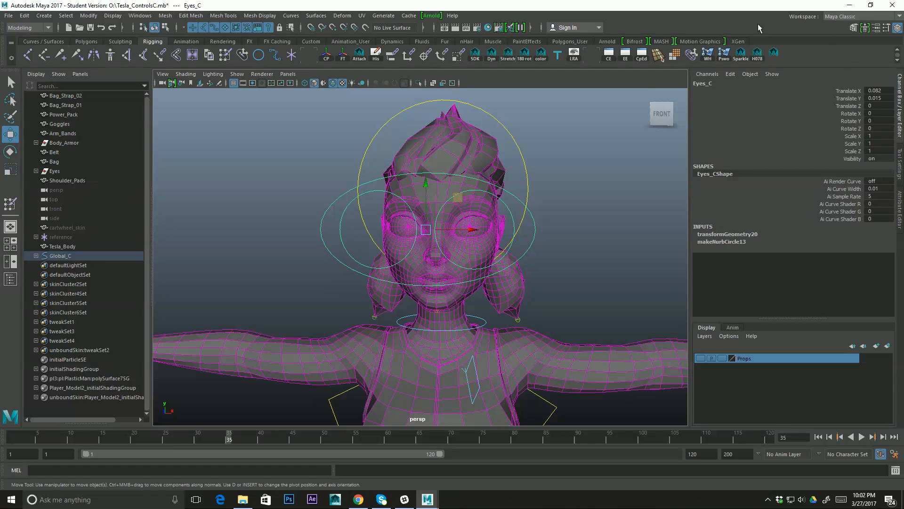
# Close the Tesla_ControlsC scene without saving its changes, leaving the Tesla_ControlsB scene for the work.
pyautogui.click(893, 5)
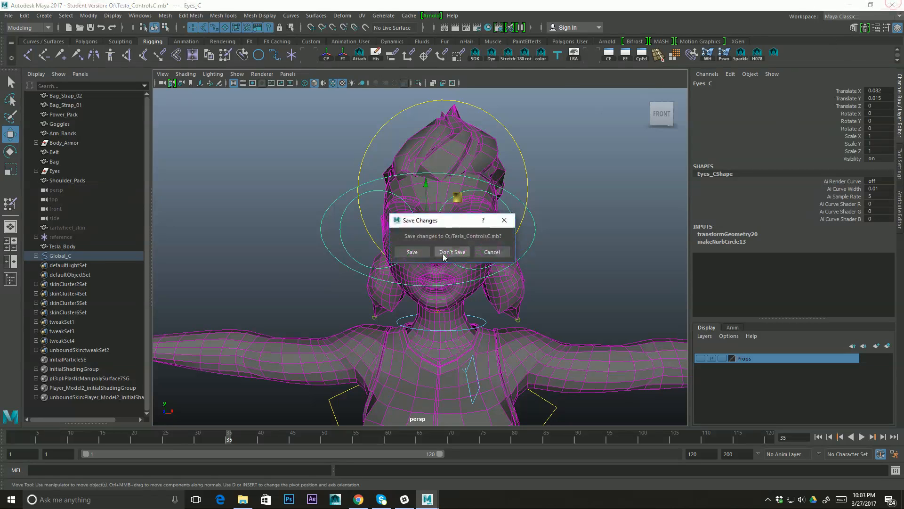
pyautogui.click(447, 252)
# Examine the overlapping left-eye joints L_Eyelid_Up_sk, L_Eye_sk and L_Eyelid_Low_sk by selecting each in turn.
pyautogui.keyDown('alt'); pyautogui.moveTo(465, 251); pyautogui.dragTo(469, 250); pyautogui.keyUp('alt')
pyautogui.keyDown('alt'); pyautogui.moveTo(487, 246); pyautogui.dragTo(503, 223, button='middle'); pyautogui.keyUp('alt')
pyautogui.scroll(-2, 503, 223)
pyautogui.keyDown('alt'); pyautogui.moveTo(503, 224); pyautogui.dragTo(572, 168); pyautogui.keyUp('alt')
pyautogui.scroll(5, 559, 213)
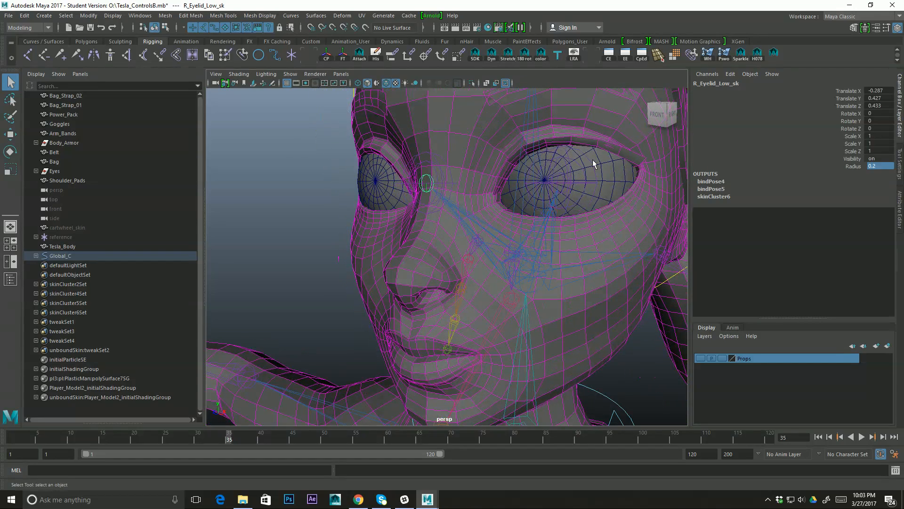
pyautogui.click(580, 175)
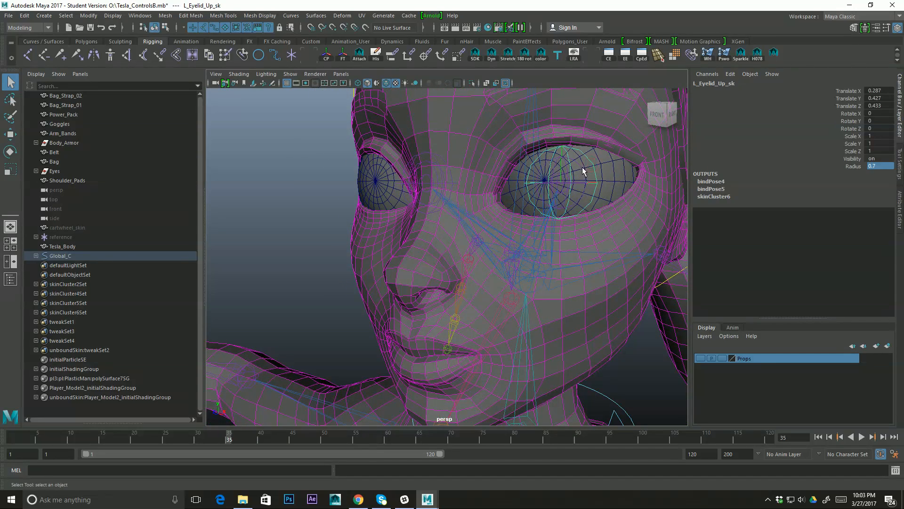
pyautogui.click(582, 167)
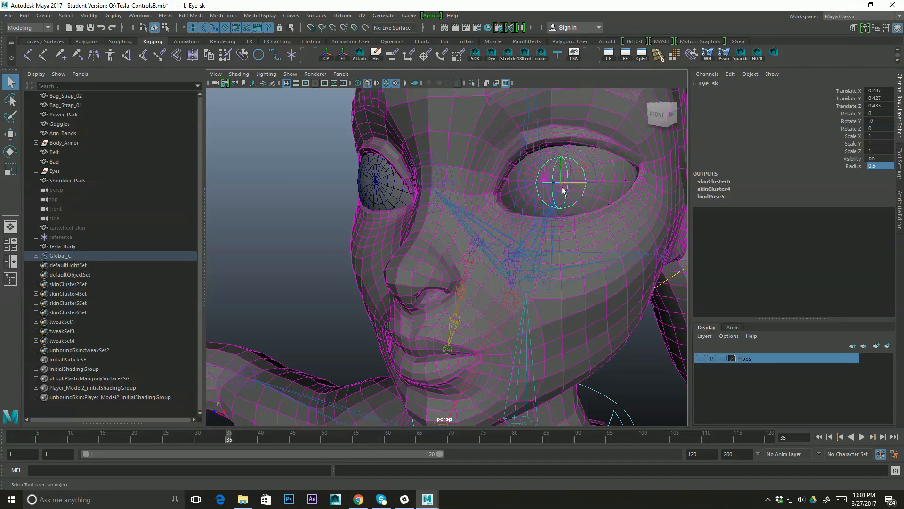
pyautogui.click(591, 158)
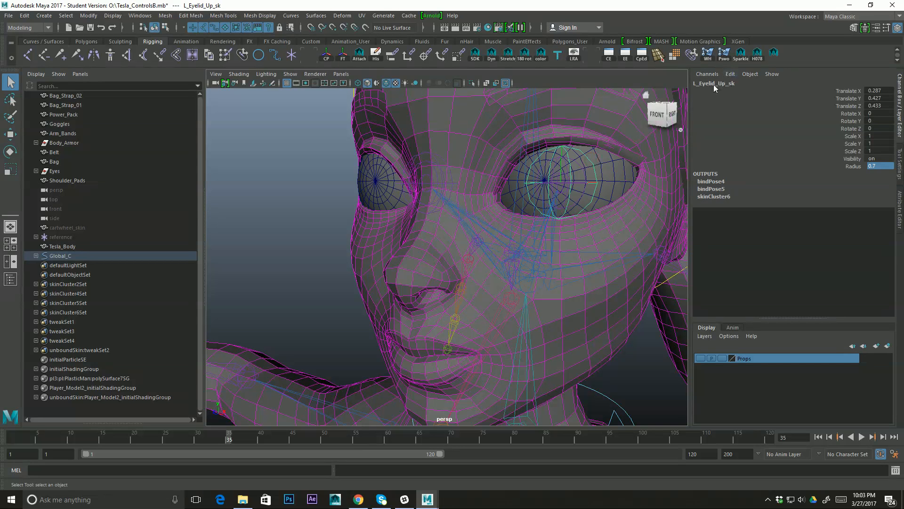
pyautogui.click(582, 168)
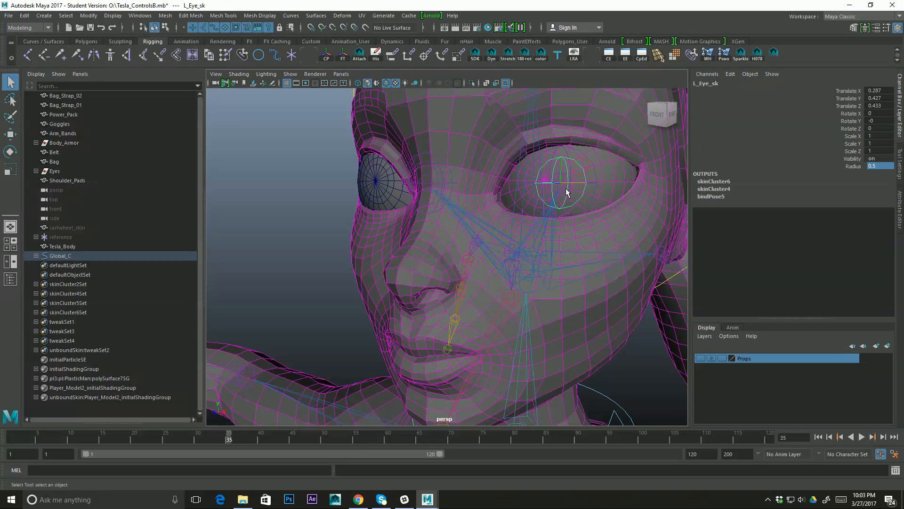
pyautogui.click(560, 177)
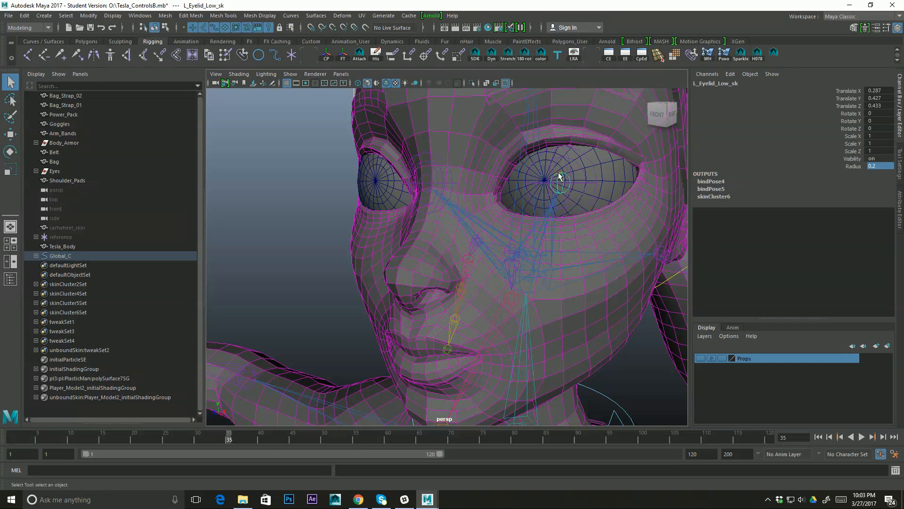
# Create a NURBS circle at the origin between the character's feet.
pyautogui.keyDown('alt'); pyautogui.moveTo(533, 211); pyautogui.dragTo(559, 191); pyautogui.keyUp('alt')
pyautogui.keyDown('alt'); pyautogui.moveTo(559, 191); pyautogui.dragTo(523, 207, button='right'); pyautogui.keyUp('alt')
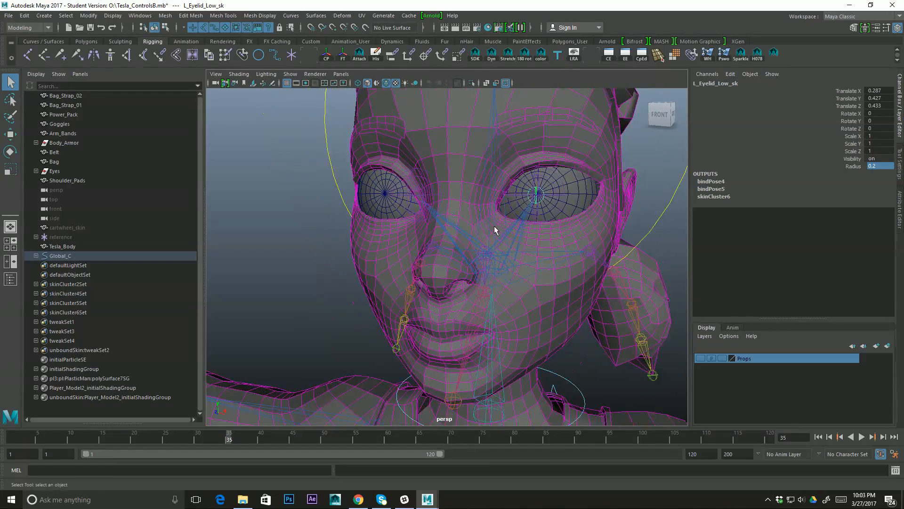
pyautogui.keyDown('alt'); pyautogui.moveTo(494, 226); pyautogui.dragTo(570, 229); pyautogui.keyUp('alt')
pyautogui.keyDown('alt'); pyautogui.moveTo(571, 230); pyautogui.dragTo(438, 281, button='right'); pyautogui.keyUp('alt')
pyautogui.keyDown('alt'); pyautogui.moveTo(438, 281); pyautogui.dragTo(445, 165, button='middle'); pyautogui.keyUp('alt')
pyautogui.keyDown('alt'); pyautogui.moveTo(478, 264); pyautogui.dragTo(443, 277, button='right'); pyautogui.keyUp('alt')
pyautogui.keyDown('alt'); pyautogui.moveTo(491, 330); pyautogui.dragTo(500, 214, button='middle'); pyautogui.keyUp('alt')
pyautogui.keyDown('alt'); pyautogui.moveTo(500, 214); pyautogui.dragTo(489, 288); pyautogui.keyUp('alt')
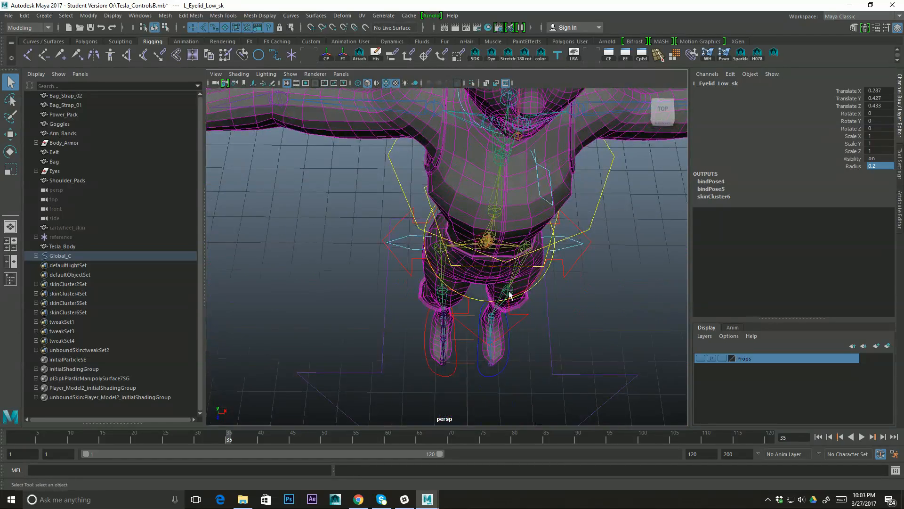
pyautogui.keyDown('alt'); pyautogui.moveTo(510, 308); pyautogui.dragTo(502, 257, button='middle'); pyautogui.keyUp('alt')
pyautogui.keyDown('alt'); pyautogui.moveTo(502, 258); pyautogui.dragTo(496, 242); pyautogui.keyUp('alt')
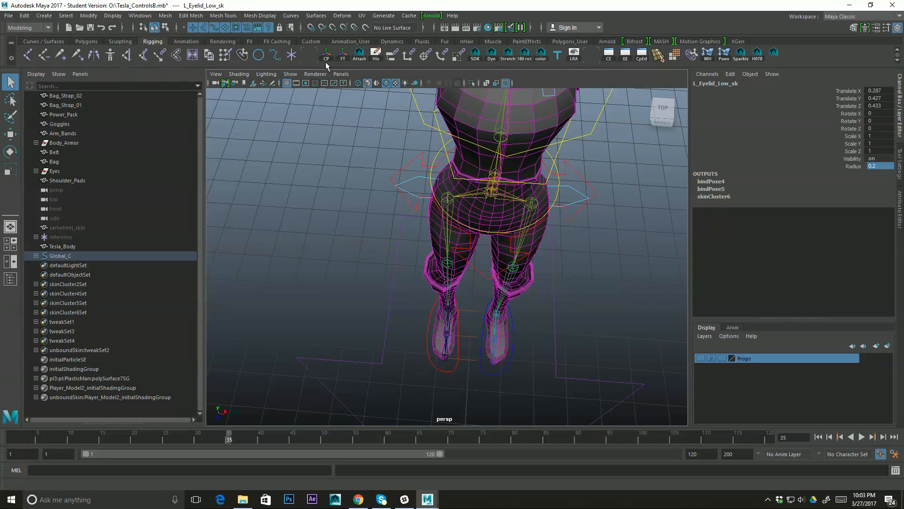
pyautogui.click(262, 58)
# Scale all control vertices of the new circle along X to about twice the width, forming a wide ellipse, and return to object selection.
pyautogui.keyDown('alt'); pyautogui.moveTo(458, 280); pyautogui.dragTo(468, 267); pyautogui.keyUp('alt')
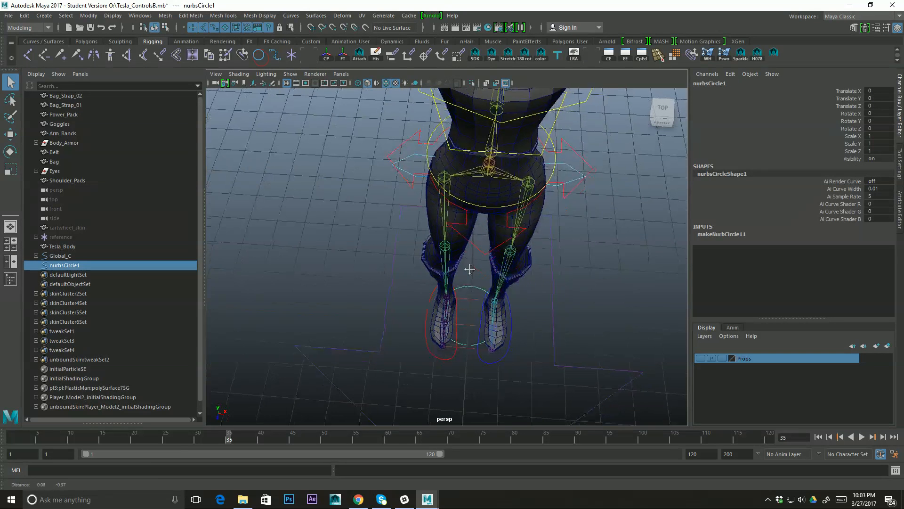
pyautogui.keyDown('alt'); pyautogui.moveTo(483, 311); pyautogui.dragTo(494, 306); pyautogui.keyUp('alt')
pyautogui.press('F8')
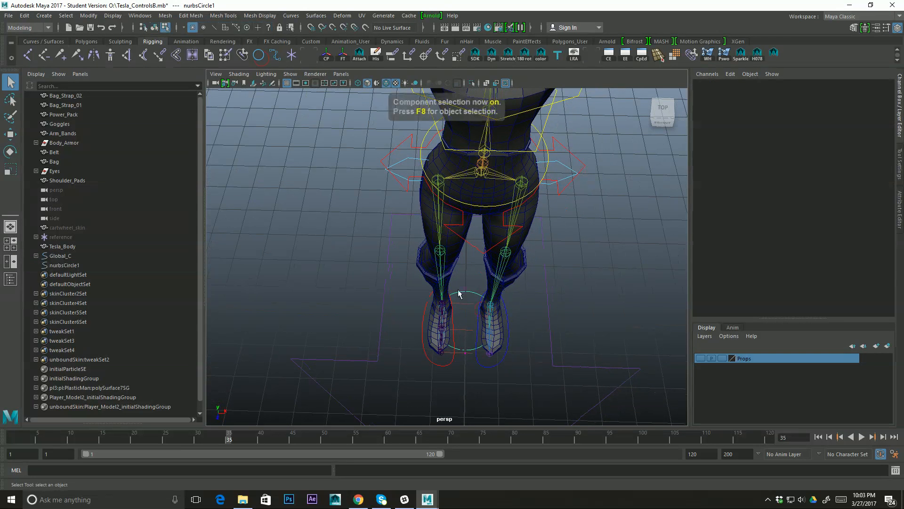
pyautogui.press('r')
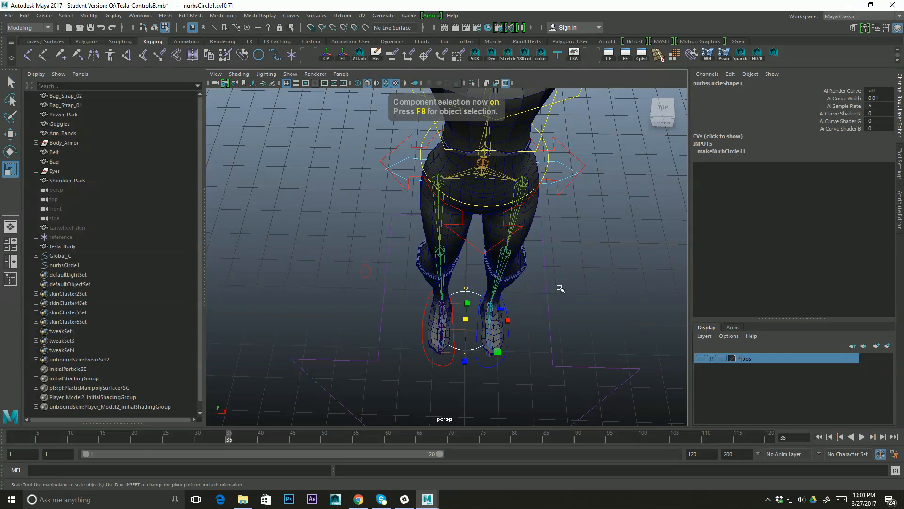
pyautogui.moveTo(510, 320); pyautogui.dragTo(540, 320)
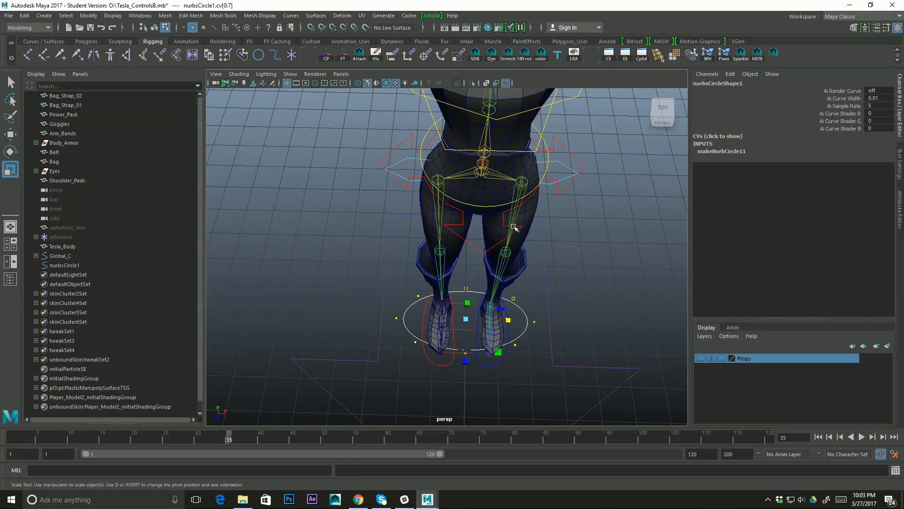
pyautogui.press('F8')
# Rename the elliptical control curve as Eyes_C.
pyautogui.click(739, 80)
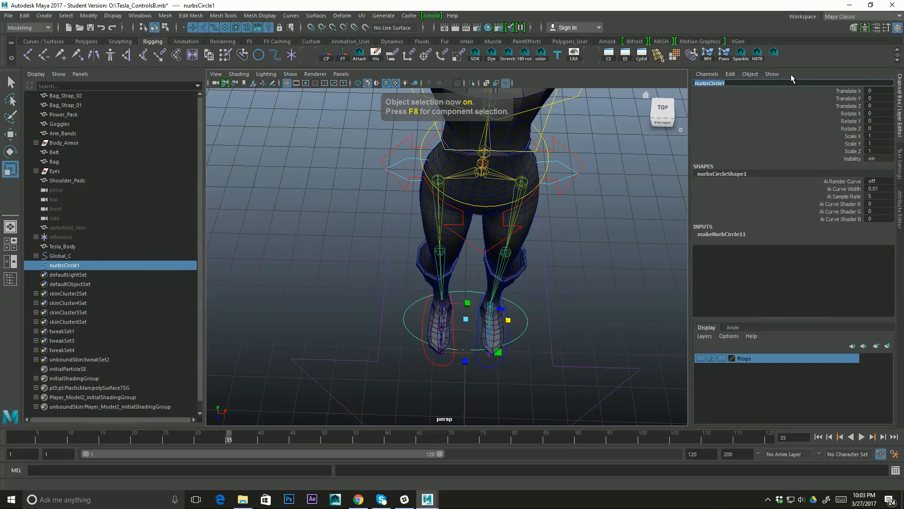
pyautogui.write('Eye')
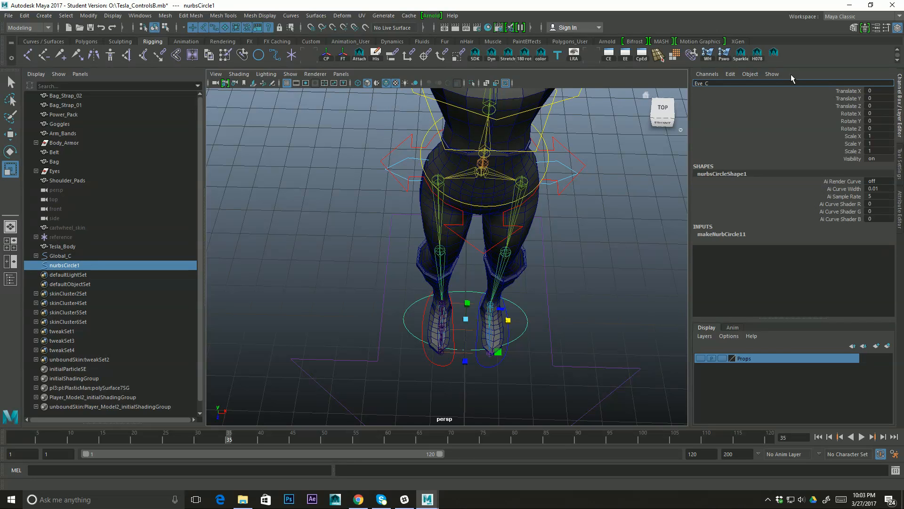
pyautogui.write('s')
pyautogui.write(' C')
pyautogui.press('Return')
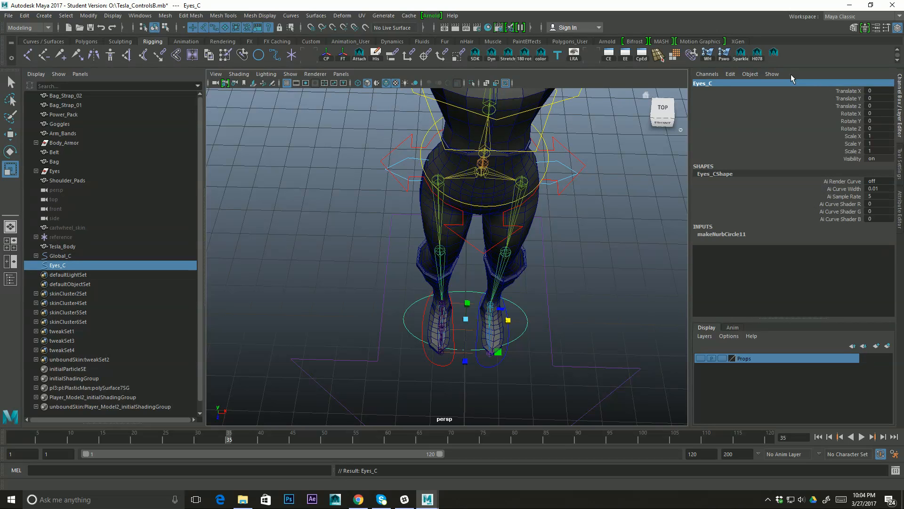
# Group the Eyes_C curve and rename the group as Eyes_C_GRP.
pyautogui.hotkey('ctrl', 'g')
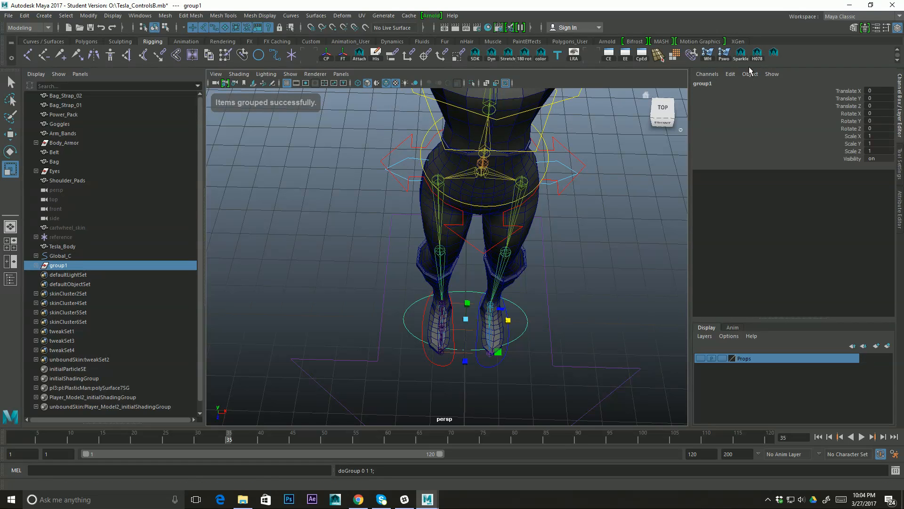
pyautogui.doubleClick(743, 83)
pyautogui.write('Eyes')
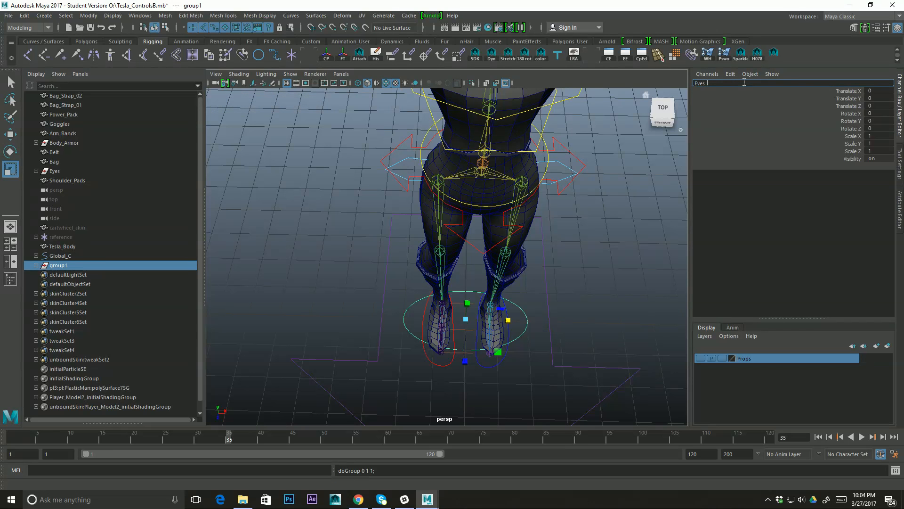
pyautogui.write('_C_GRP')
pyautogui.press('Return')
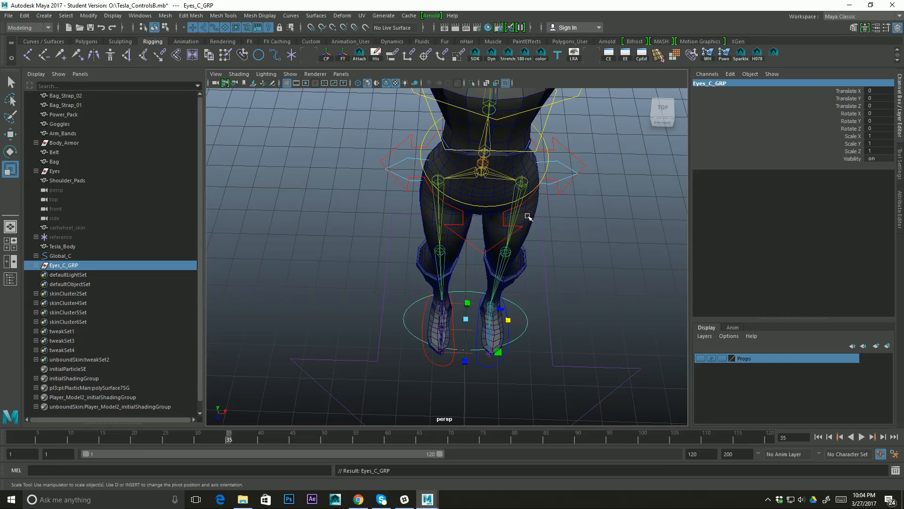
# Create a second NURBS circle at the origin and rename it as L_Eye_C.
pyautogui.click(259, 56)
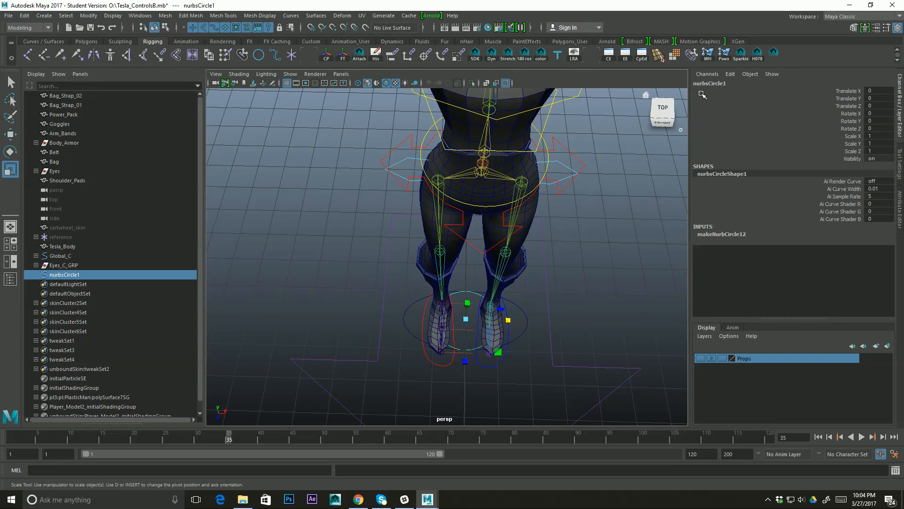
pyautogui.click(729, 82)
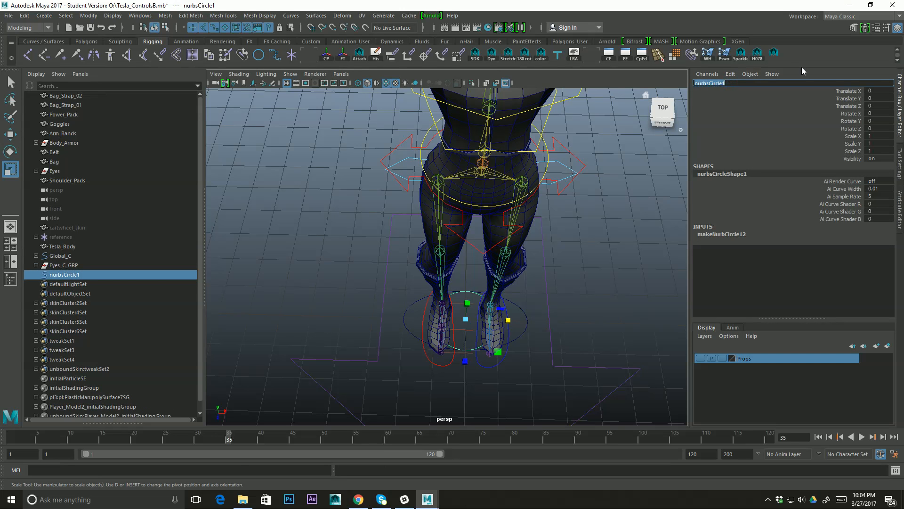
pyautogui.write('L_Eye_C')
pyautogui.press('Return')
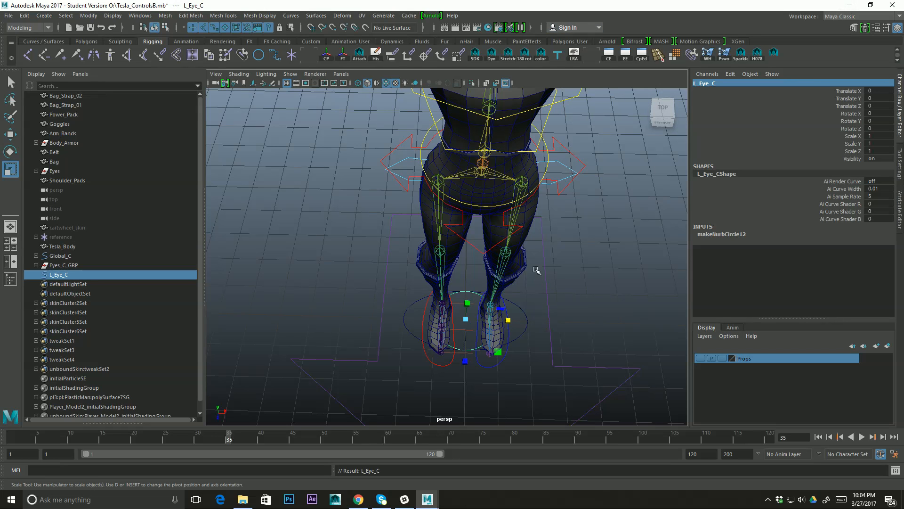
# Scale all control vertices of L_Eye_C down uniformly so that the circle fits inside the Eyes_C ellipse.
pyautogui.press('F8')
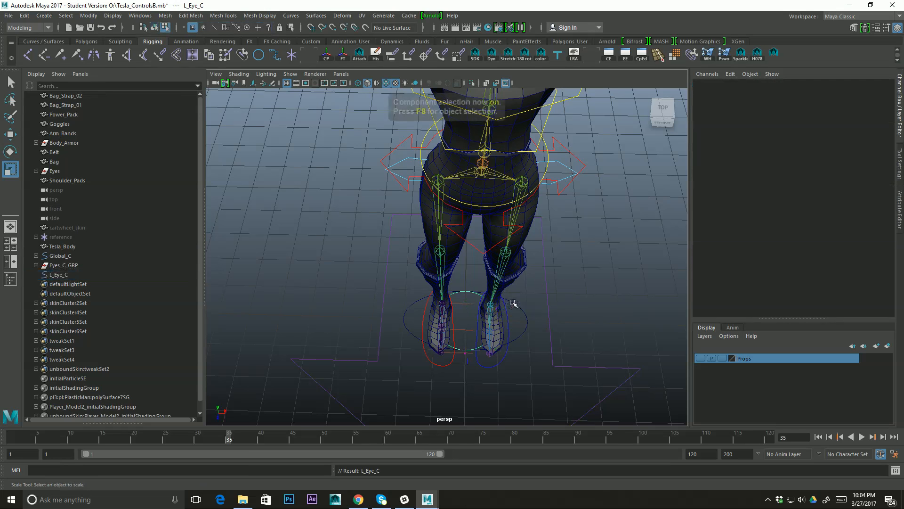
pyautogui.moveTo(376, 269); pyautogui.dragTo(567, 390)
pyautogui.moveTo(466, 319); pyautogui.dragTo(456, 328)
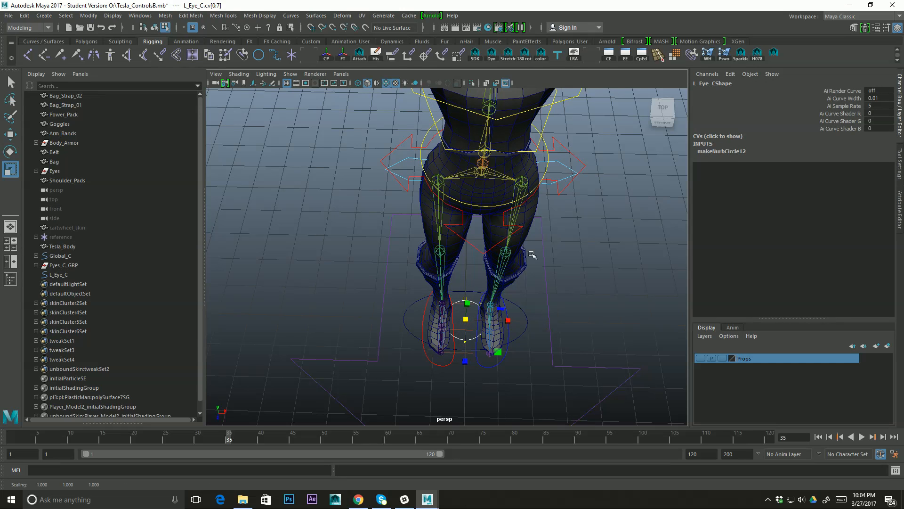
# Return to object selection, duplicate the L_Eye_C curve and rename the copy as R_Eye_C.
pyautogui.press('F8')
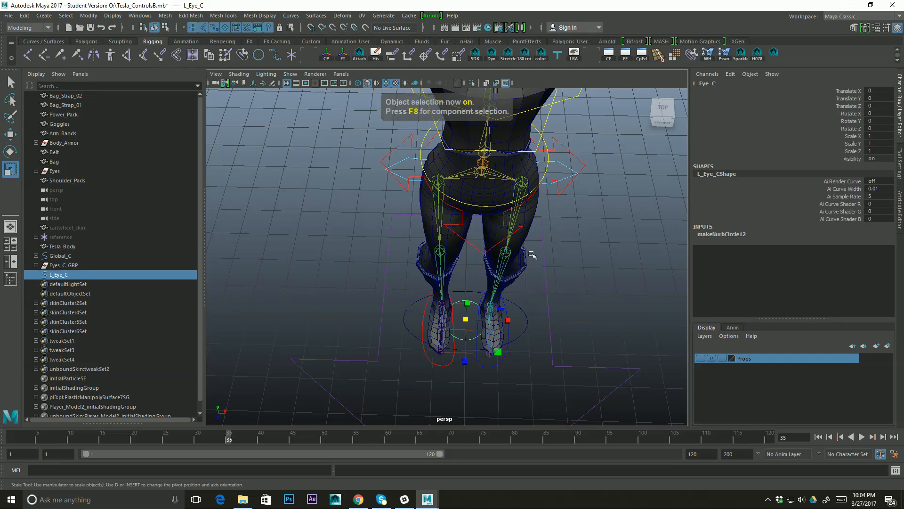
pyautogui.hotkey('ctrl', 'd')
pyautogui.click(729, 82)
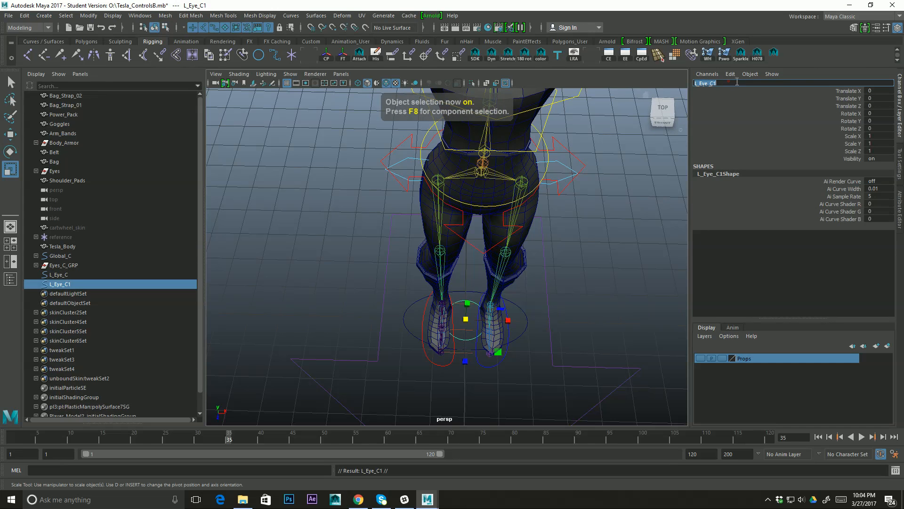
pyautogui.press('Right')
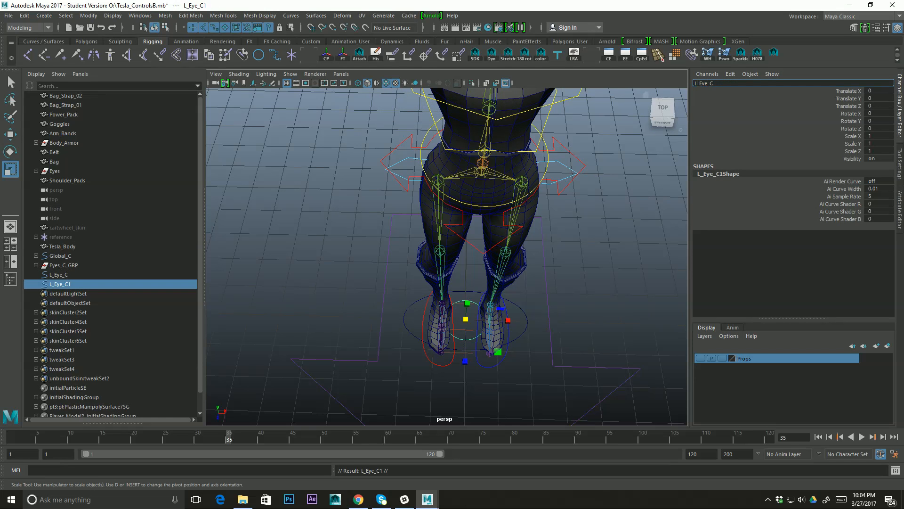
pyautogui.press('Home')
pyautogui.press('Delete')
pyautogui.press('Delete')
pyautogui.press('Return')
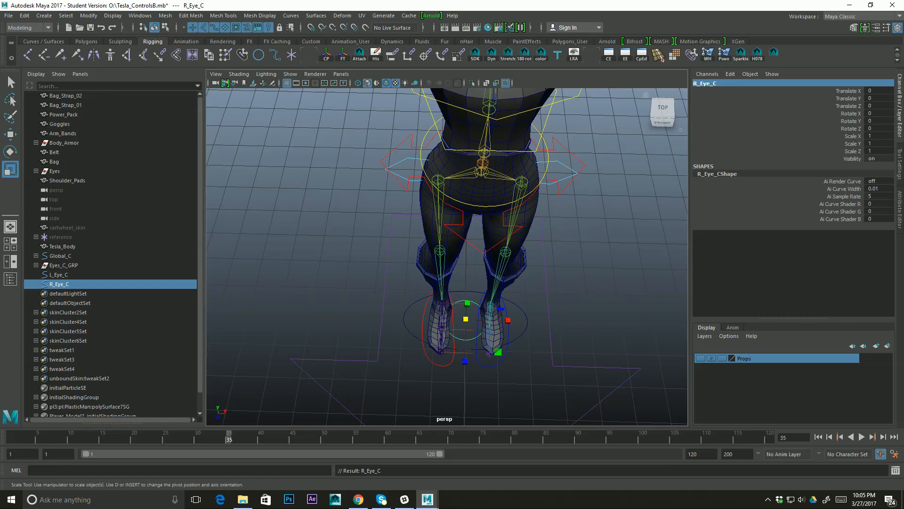
# Put L_Eye_C and R_Eye_C each into its own group, then select the group holding L_Eye_C.
pyautogui.click(59, 273)
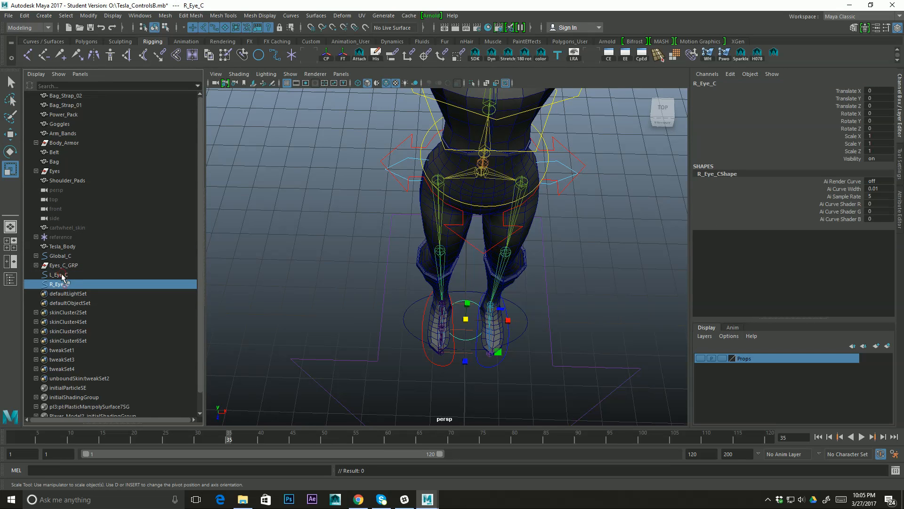
pyautogui.hotkey('ctrl', 'g')
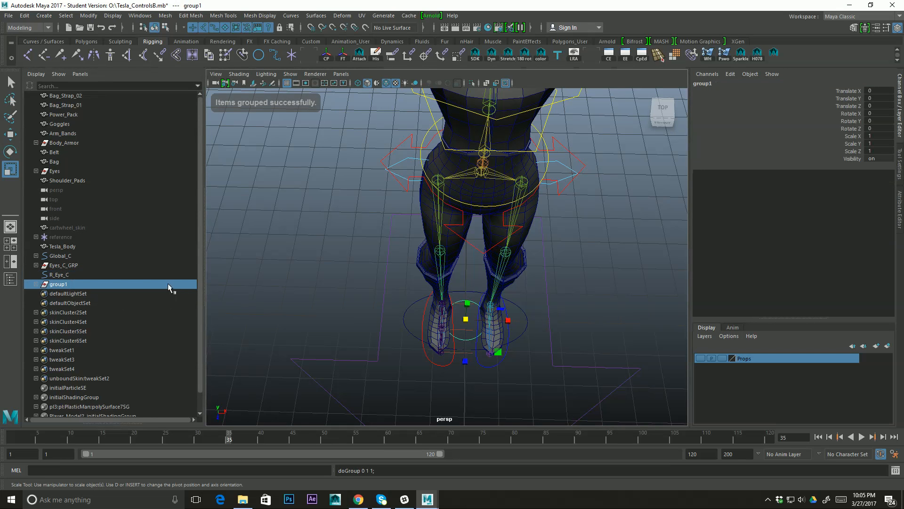
pyautogui.click(66, 275)
pyautogui.hotkey('ctrl', 'g')
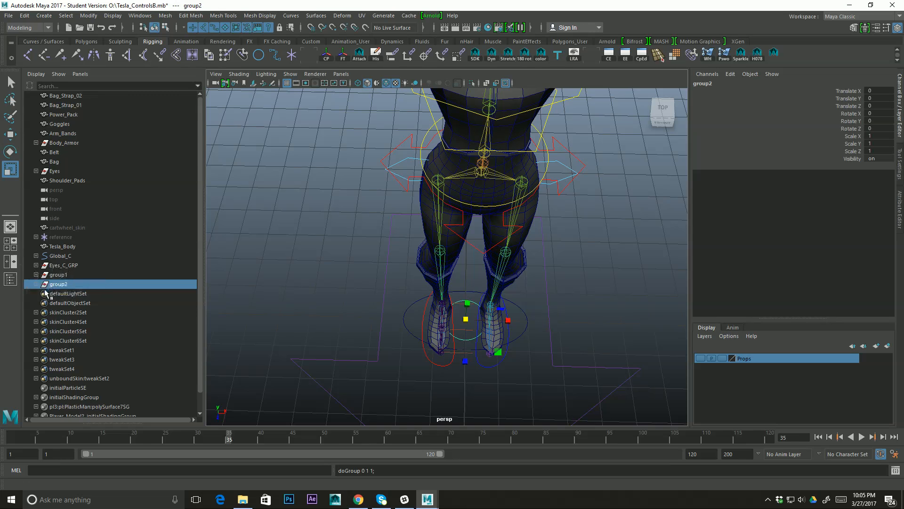
pyautogui.click(36, 275)
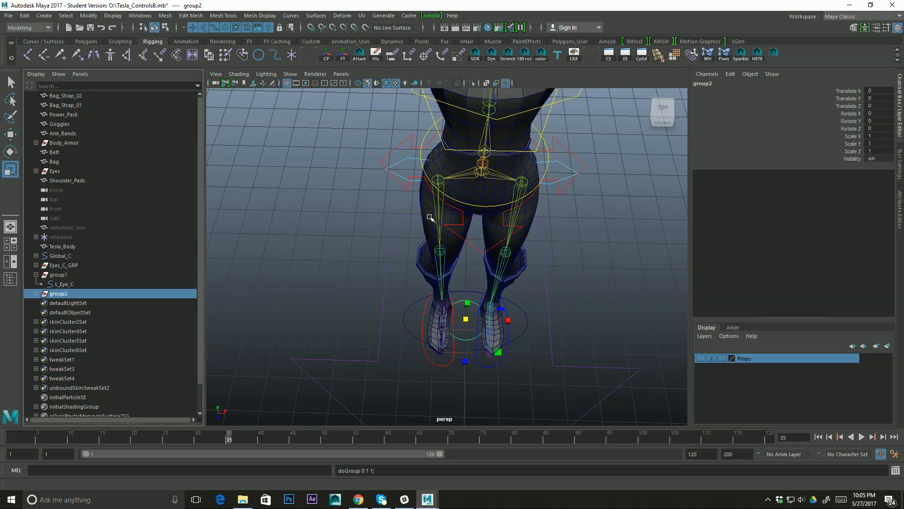
pyautogui.click(60, 278)
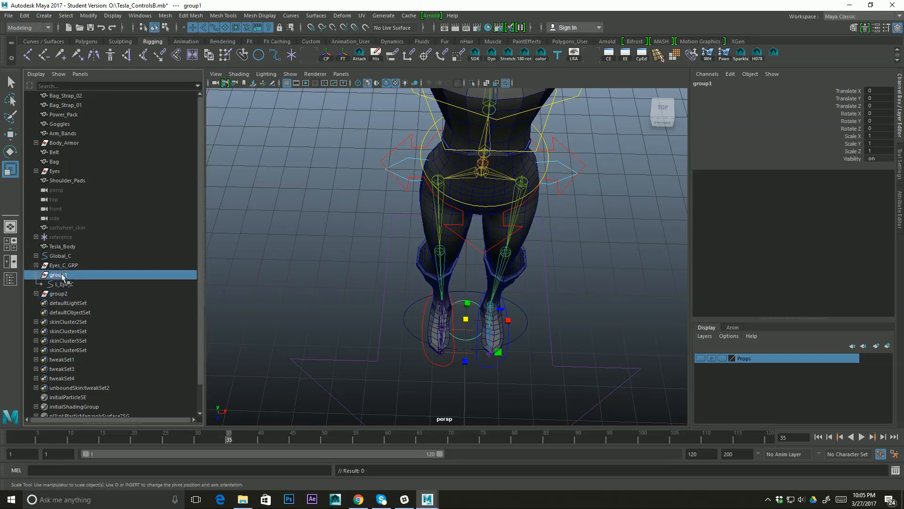
pyautogui.doubleClick(62, 276)
pyautogui.click(754, 84)
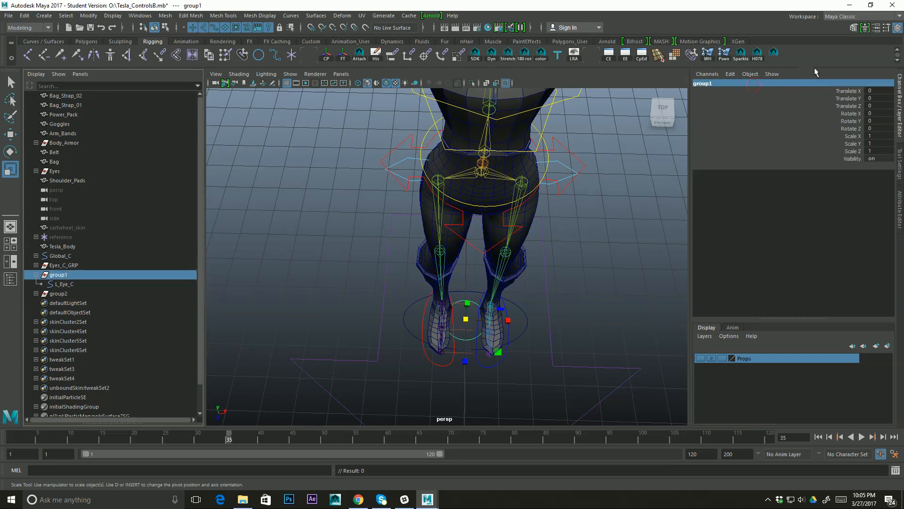
pyautogui.hotkey('shift', 'e')
pyautogui.press('e')
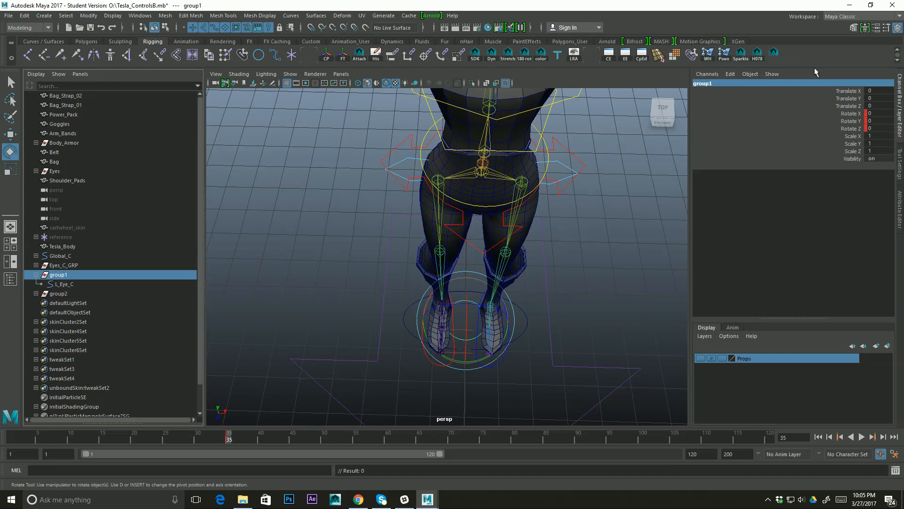
pyautogui.hotkey('ctrl', 'z')
# Rename the group holding L_Eye_C as L_Eye_C_GRP.
pyautogui.doubleClick(771, 83)
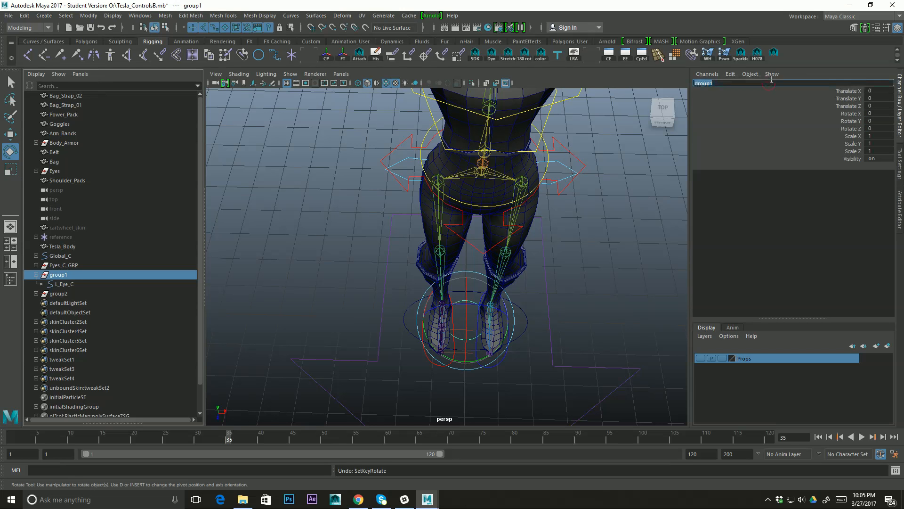
pyautogui.write('L_Eye_C_GRP')
pyautogui.press('Return')
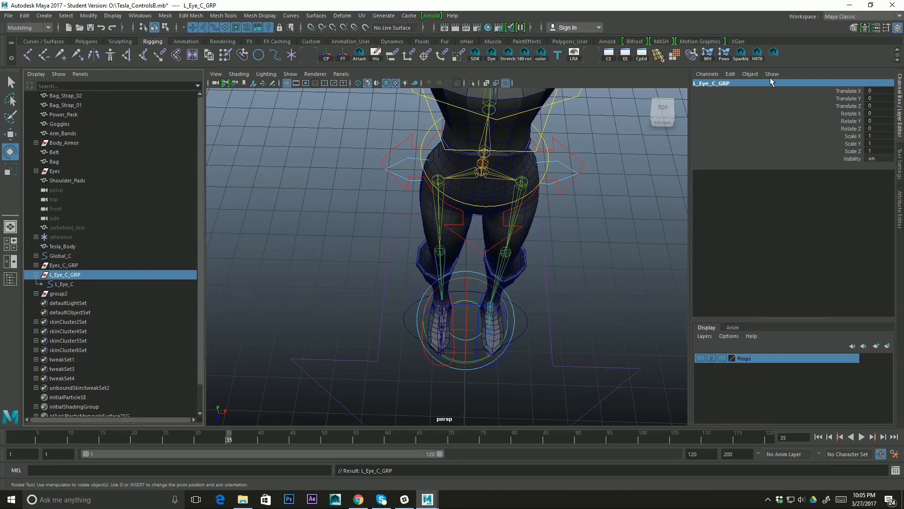
# Rename the group holding the R_Eye_C curve as R_Eye_C_GRP.
pyautogui.click(61, 294)
pyautogui.click(724, 82)
pyautogui.click(725, 83)
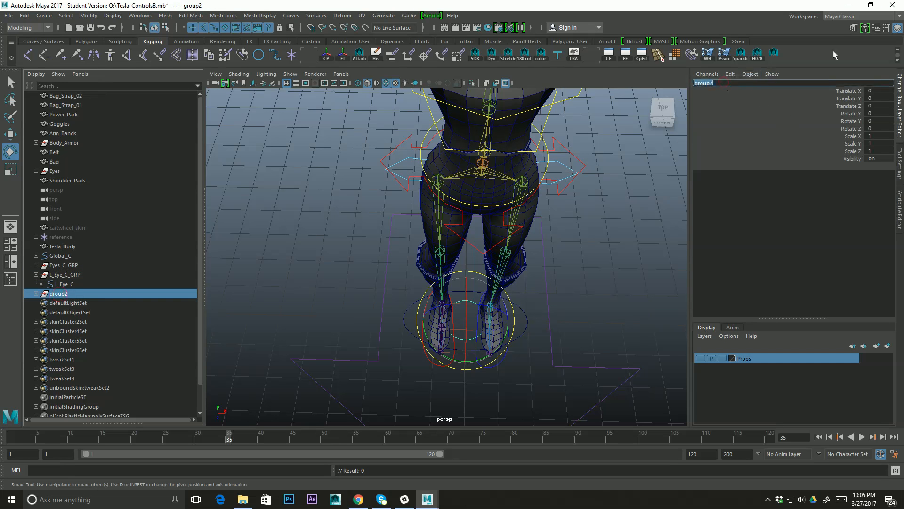
pyautogui.write('R')
pyautogui.press('Return')
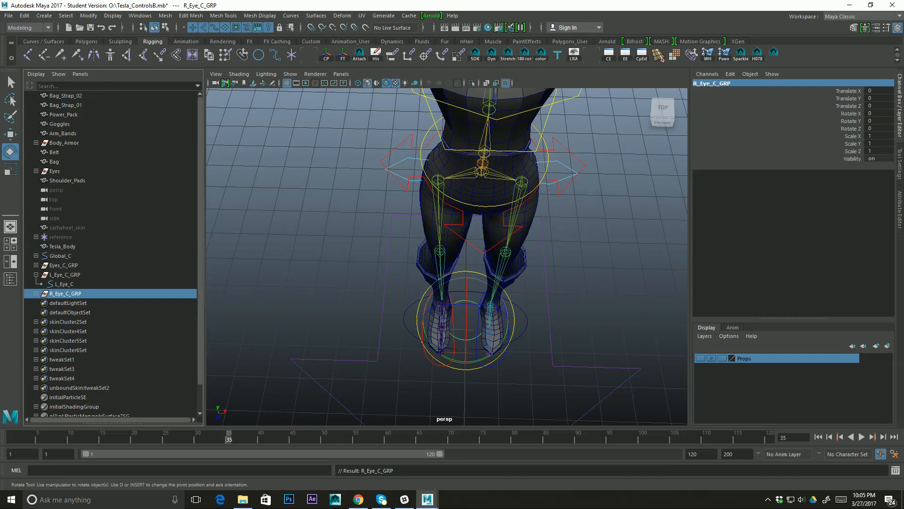
# Move L_Eye_C_GRP sideways along X and set its Translate X to 0.7.
pyautogui.click(36, 275)
pyautogui.click(76, 276)
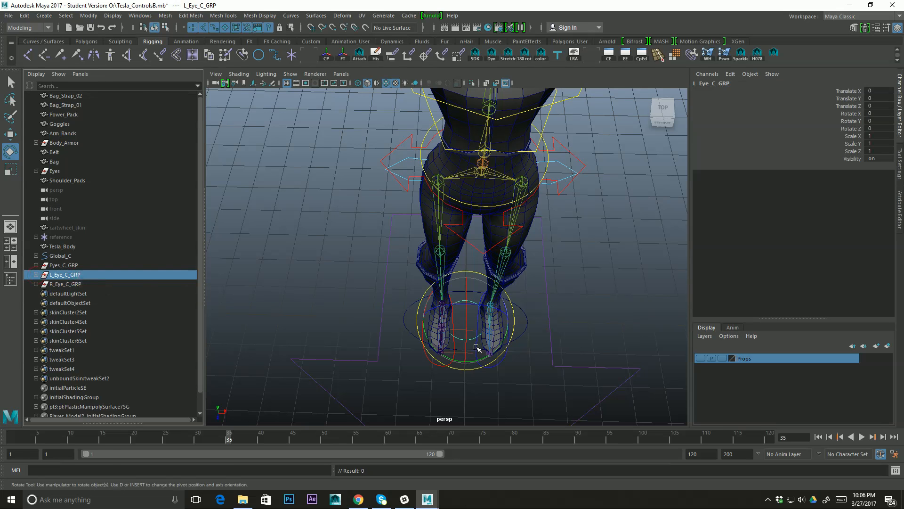
pyautogui.press('w')
pyautogui.moveTo(510, 323); pyautogui.dragTo(533, 322)
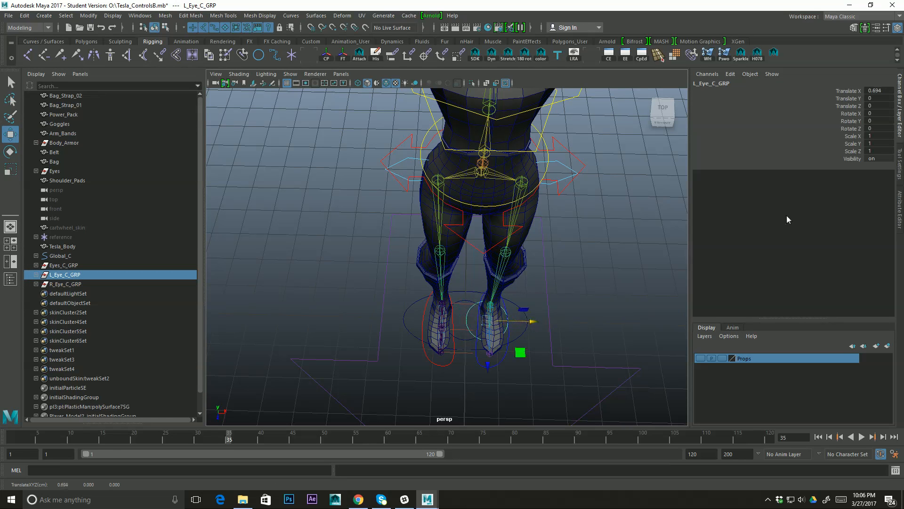
pyautogui.doubleClick(890, 90)
# Offset R_Eye_C_GRP along X, trying Translate X values of -0.7 and -1 before settling on -0.9.
pyautogui.click(65, 284)
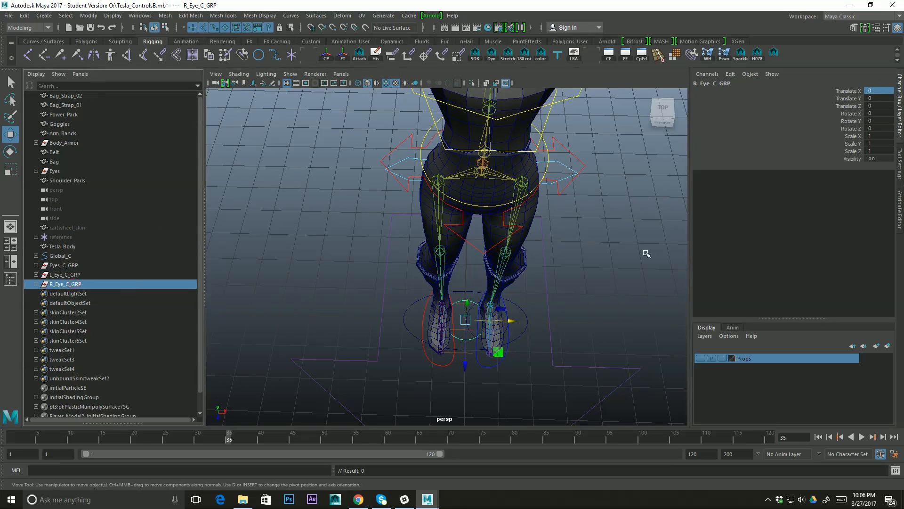
pyautogui.doubleClick(879, 90)
pyautogui.write('-0.7')
pyautogui.press('Return')
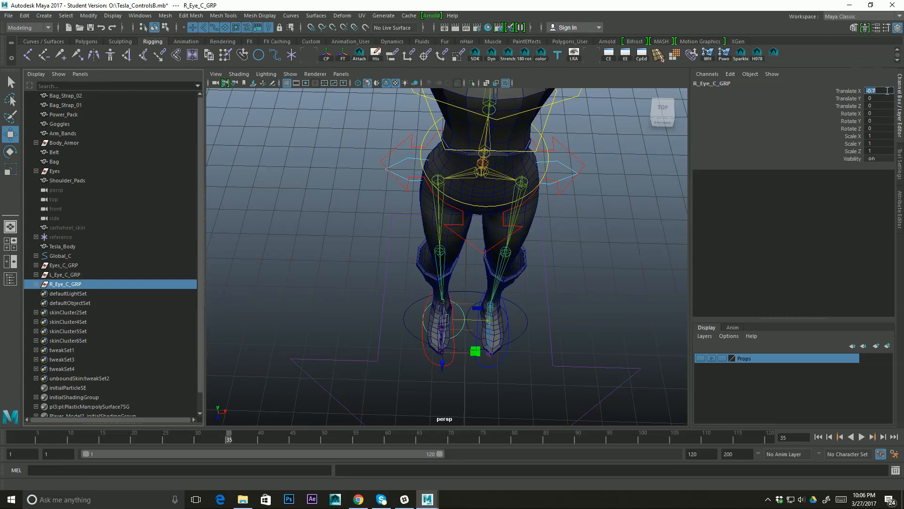
pyautogui.write('-1')
pyautogui.press('Return')
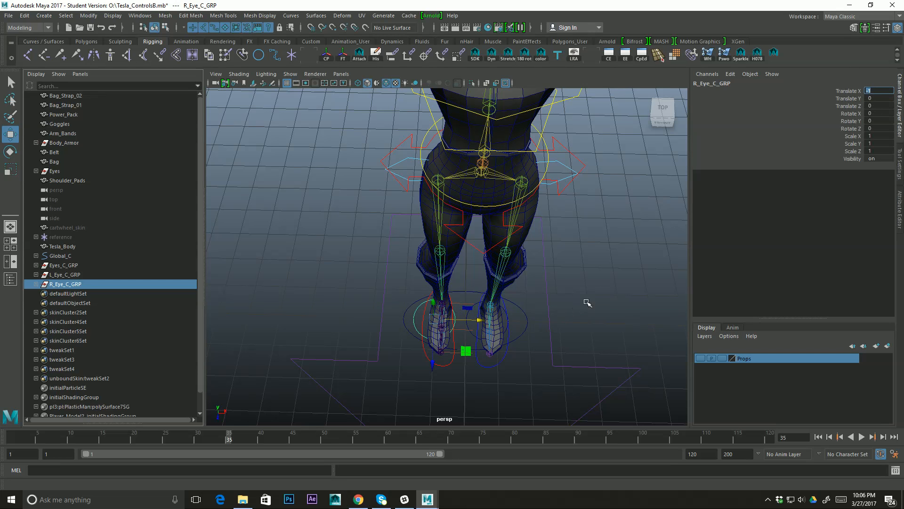
pyautogui.write('-0')
pyautogui.write('.9')
pyautogui.press('Return')
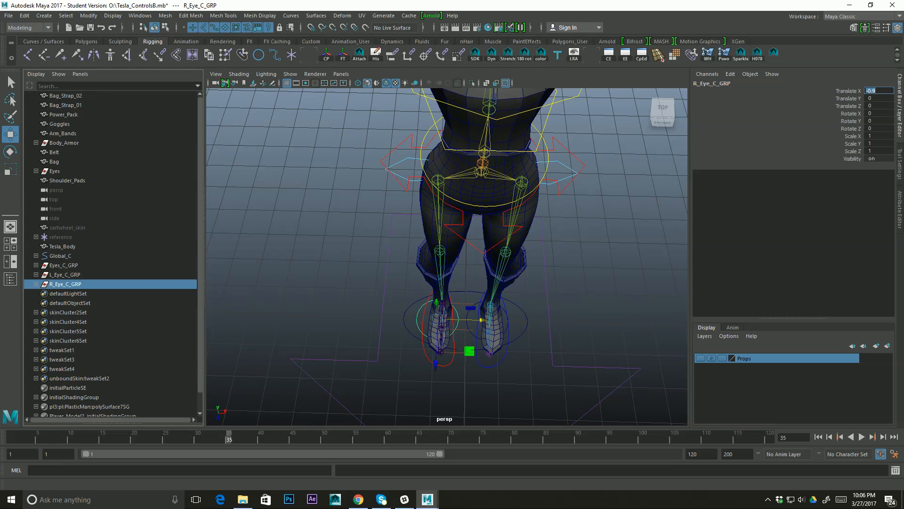
pyautogui.click(577, 301)
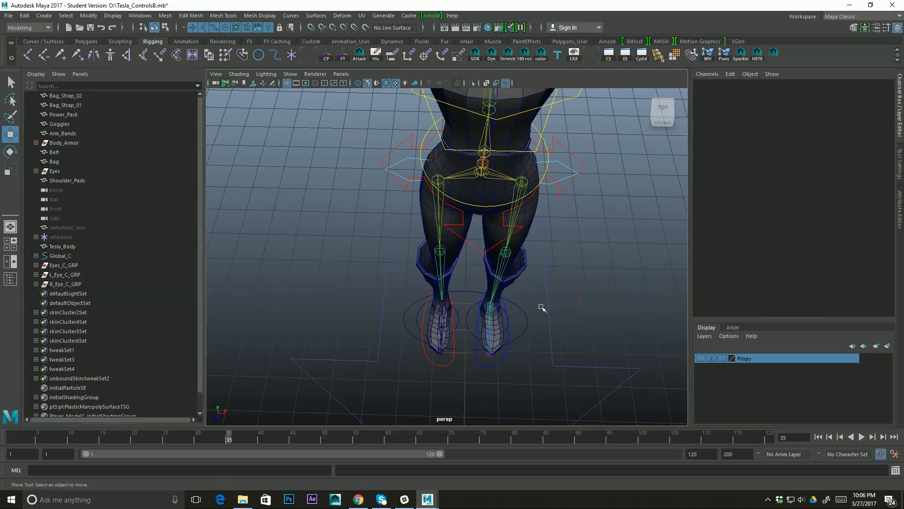
# Set the Translate X of L_Eye_C_GRP to 0.9 and clear the selection.
pyautogui.click(469, 312)
pyautogui.press('Up')
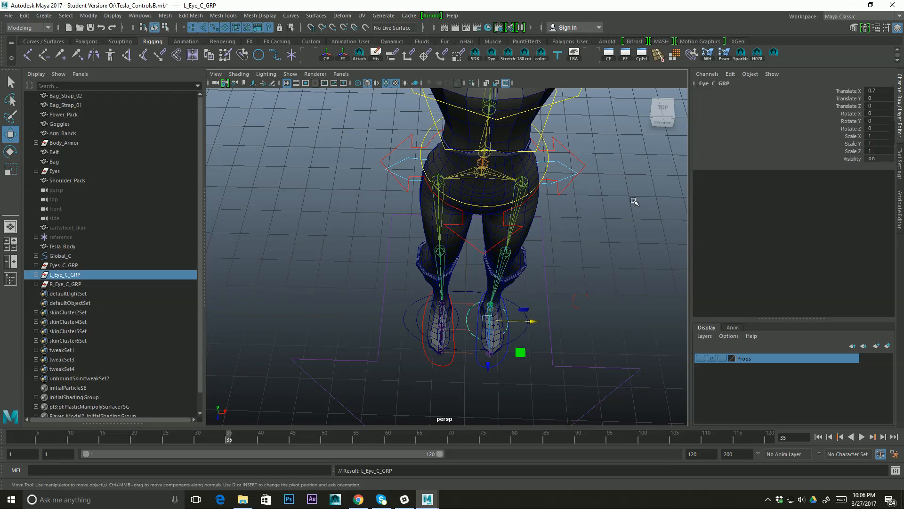
pyautogui.click(891, 89)
pyautogui.write('0.9')
pyautogui.press('Return')
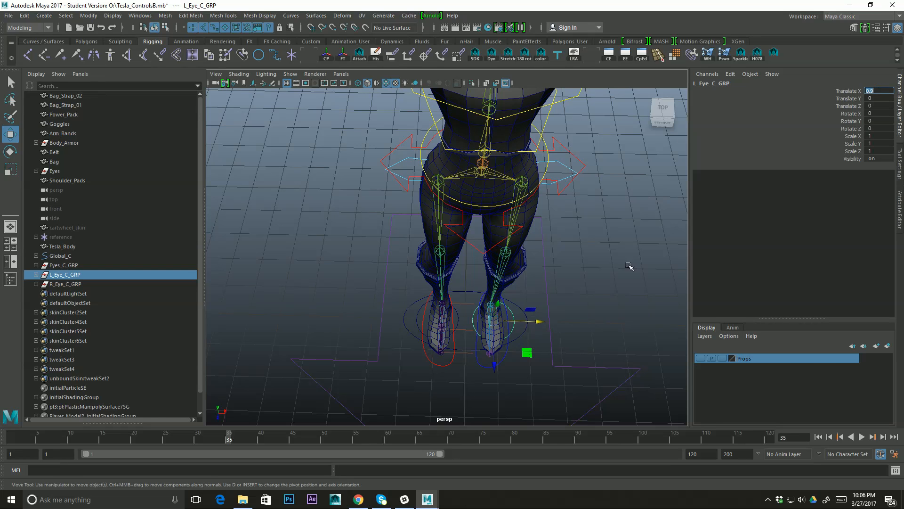
pyautogui.click(573, 301)
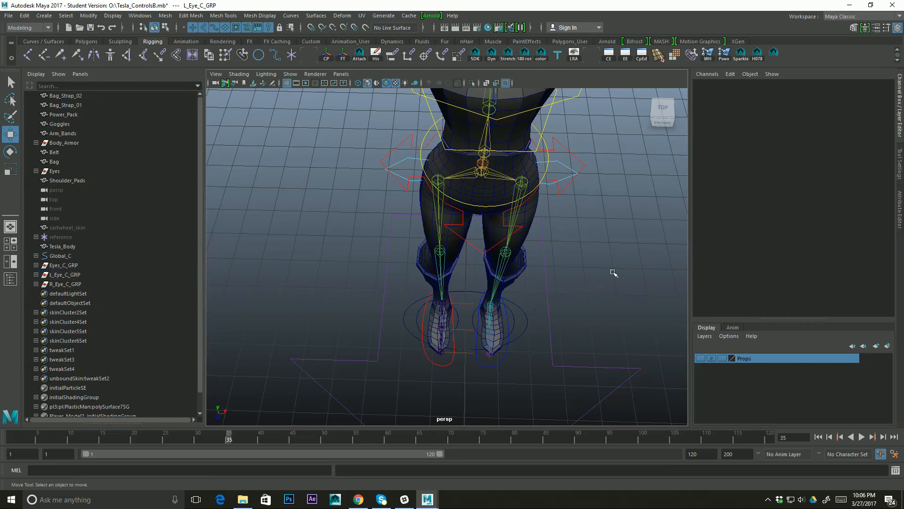
# Enable drawing overrides on the Eyes_C curve's shape and set its index color to yellow.
pyautogui.click(476, 298)
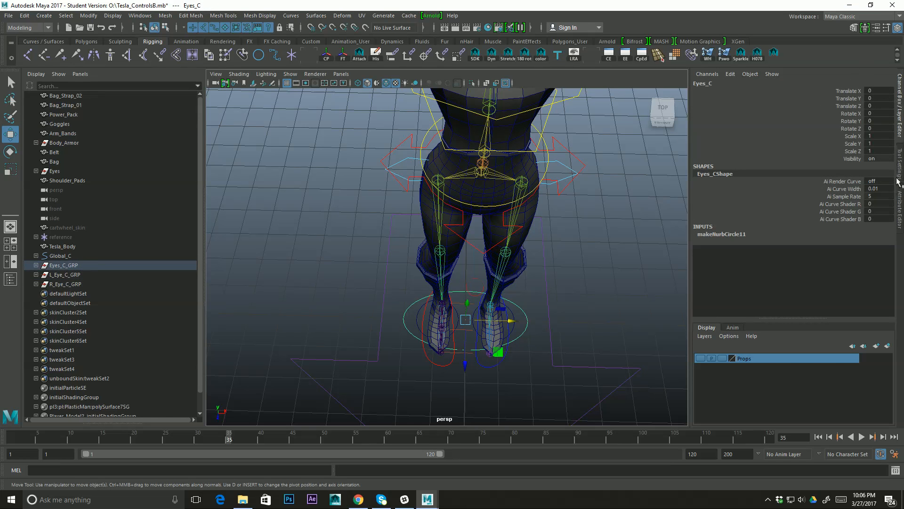
pyautogui.click(900, 207)
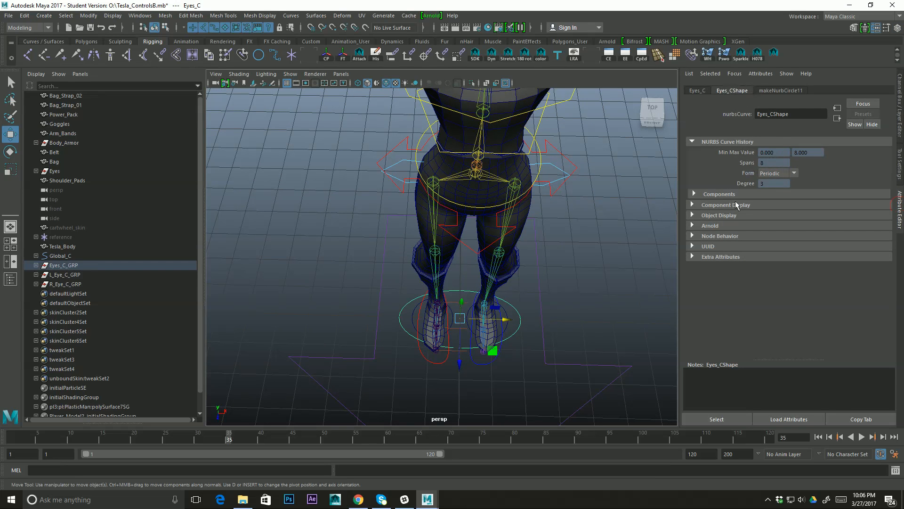
pyautogui.click(693, 214)
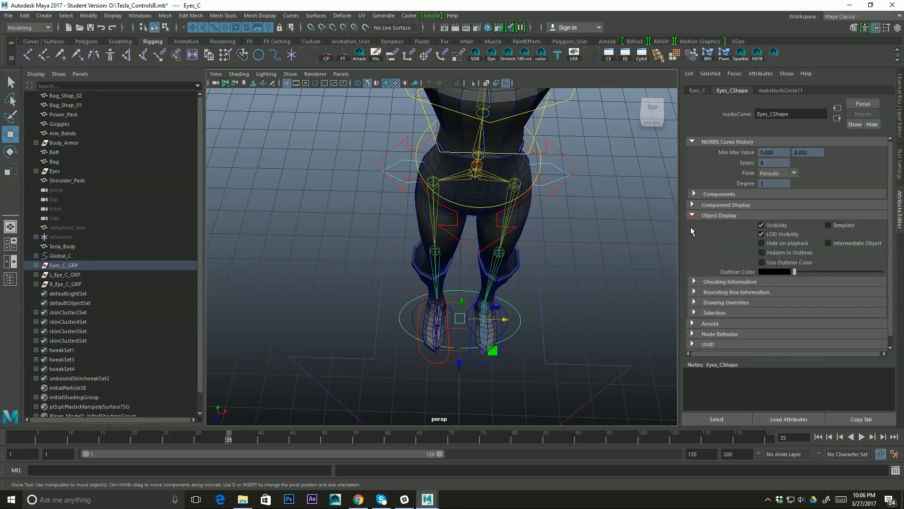
pyautogui.click(694, 303)
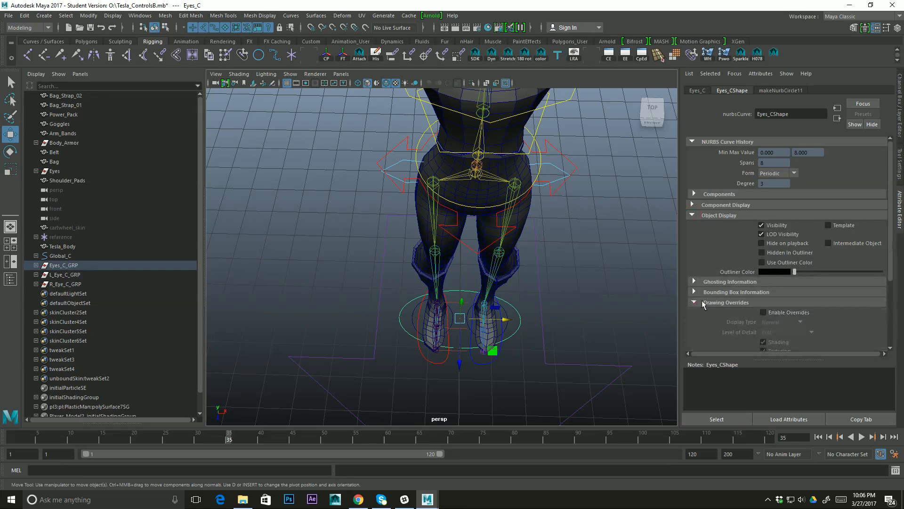
pyautogui.click(764, 313)
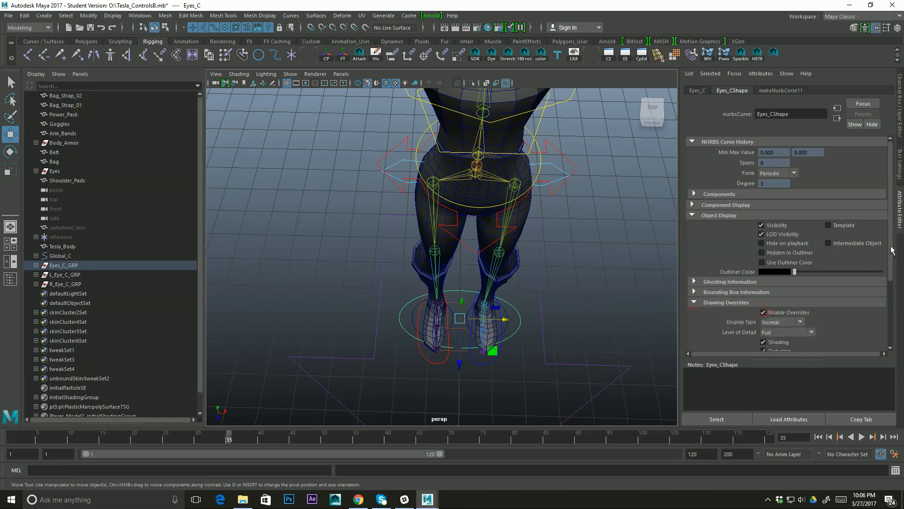
pyautogui.moveTo(891, 251); pyautogui.dragTo(888, 300)
pyautogui.moveTo(798, 307); pyautogui.dragTo(839, 309)
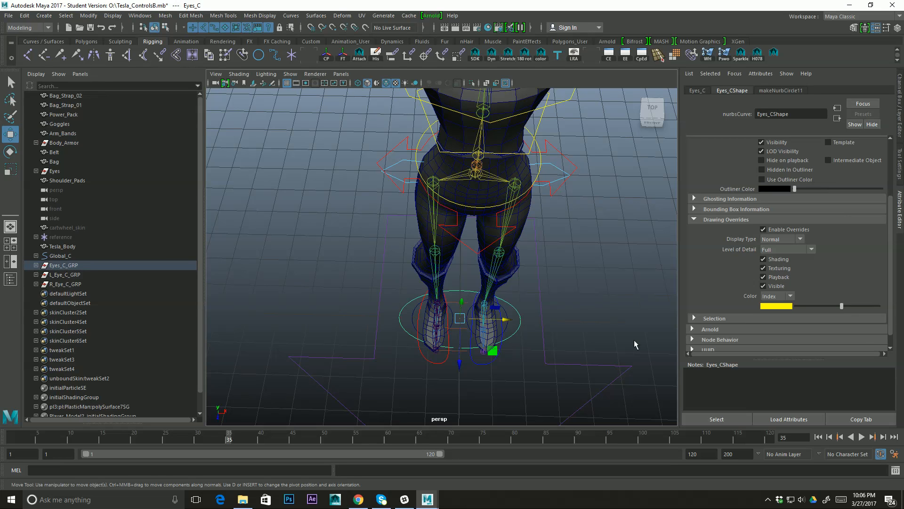
pyautogui.click(589, 284)
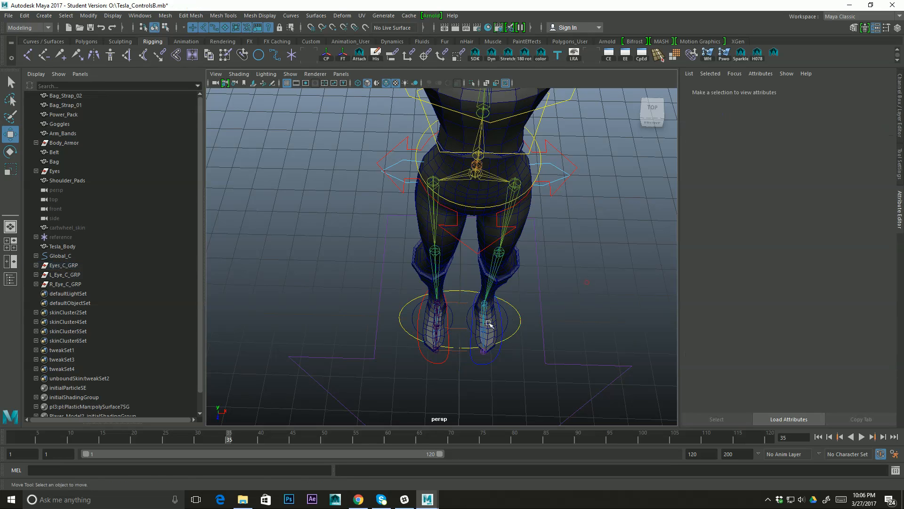
# Enable drawing overrides on the L_Eye_C curve's shape and change its index color.
pyautogui.click(469, 315)
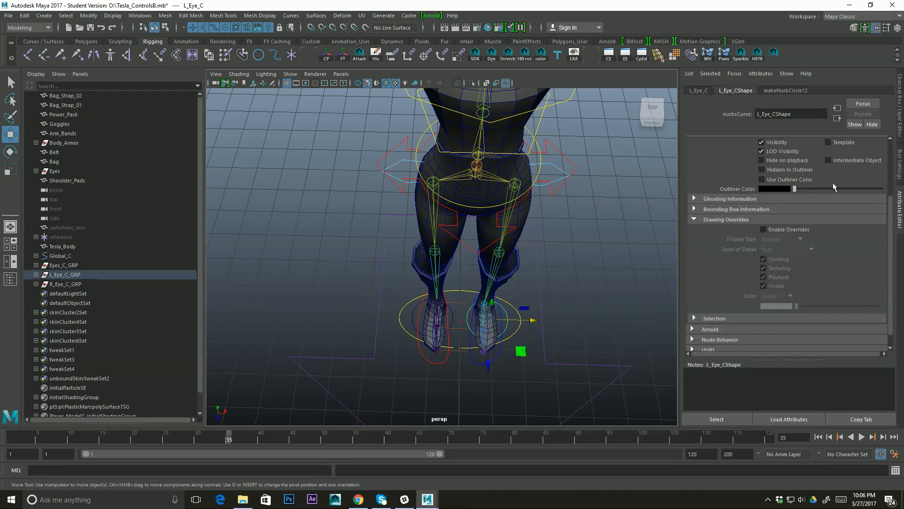
pyautogui.click(763, 230)
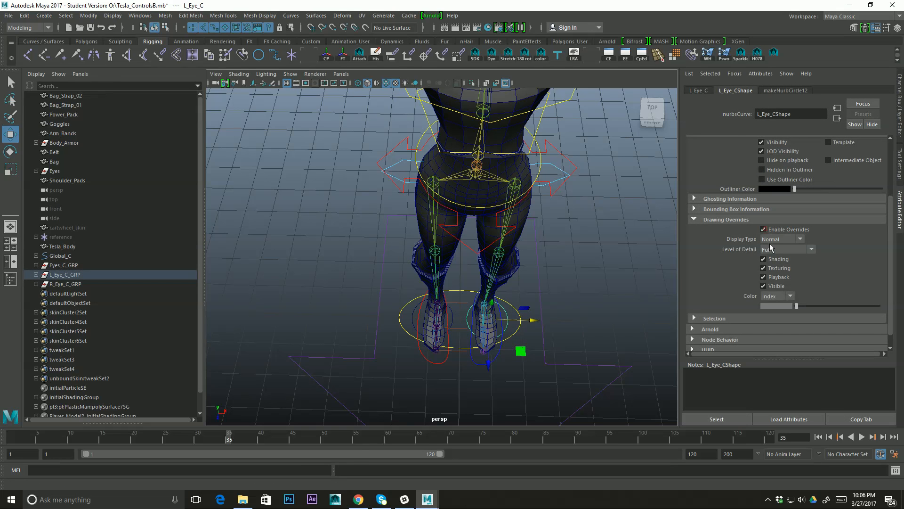
pyautogui.moveTo(796, 306); pyautogui.dragTo(812, 307)
# Enable drawing overrides on the R_Eye_C curve's shape, set its index color to red, and clear the selection.
pyautogui.click(451, 315)
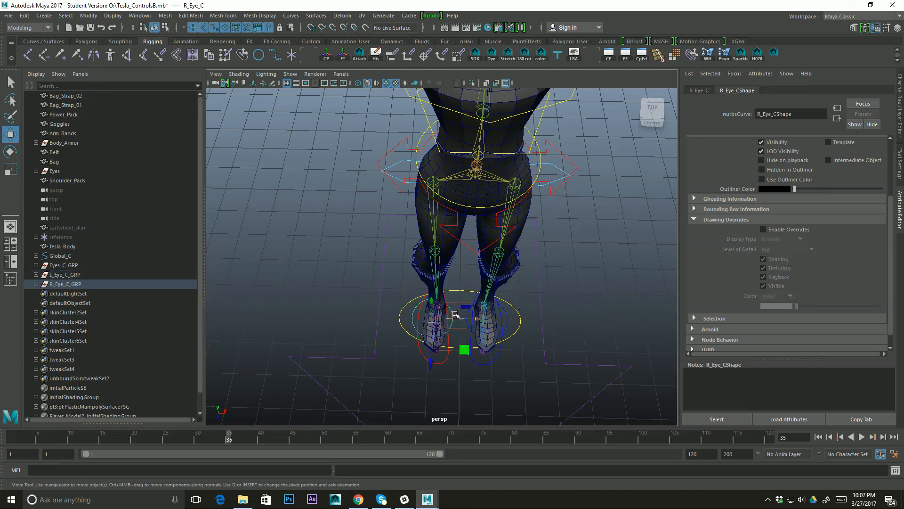
pyautogui.click(764, 229)
pyautogui.moveTo(806, 306)
pyautogui.mouseDown()
pyautogui.moveTo(857, 307)
pyautogui.moveTo(832, 307)
pyautogui.mouseUp()
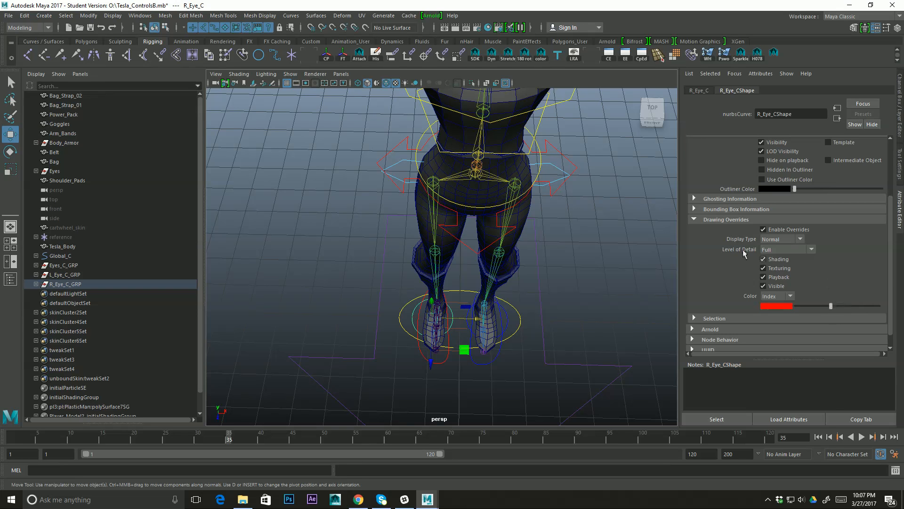
pyautogui.click(615, 294)
# Parent L_Eye_C_GRP and R_Eye_C_GRP under the Eyes_C curve inside Eyes_C_GRP.
pyautogui.keyDown('alt'); pyautogui.moveTo(478, 290); pyautogui.dragTo(477, 279, button='middle'); pyautogui.keyUp('alt')
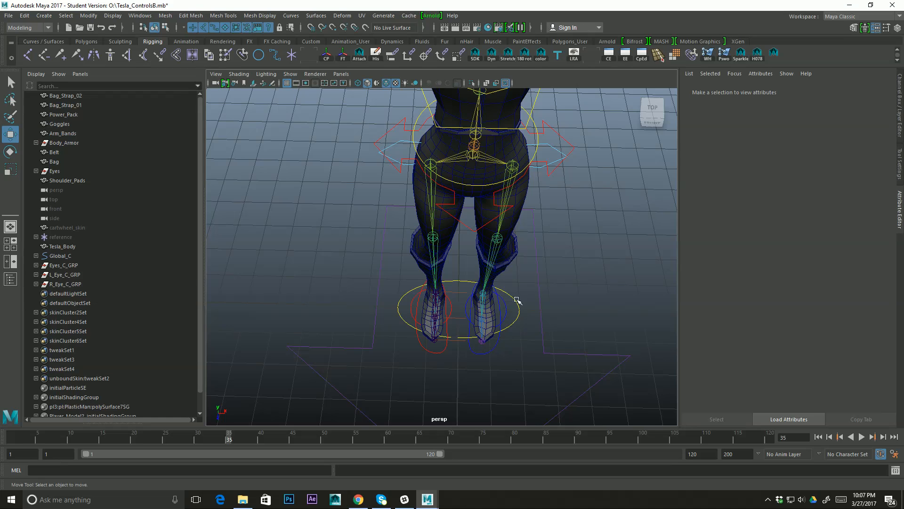
pyautogui.keyDown('alt'); pyautogui.moveTo(518, 300); pyautogui.dragTo(576, 285); pyautogui.keyUp('alt')
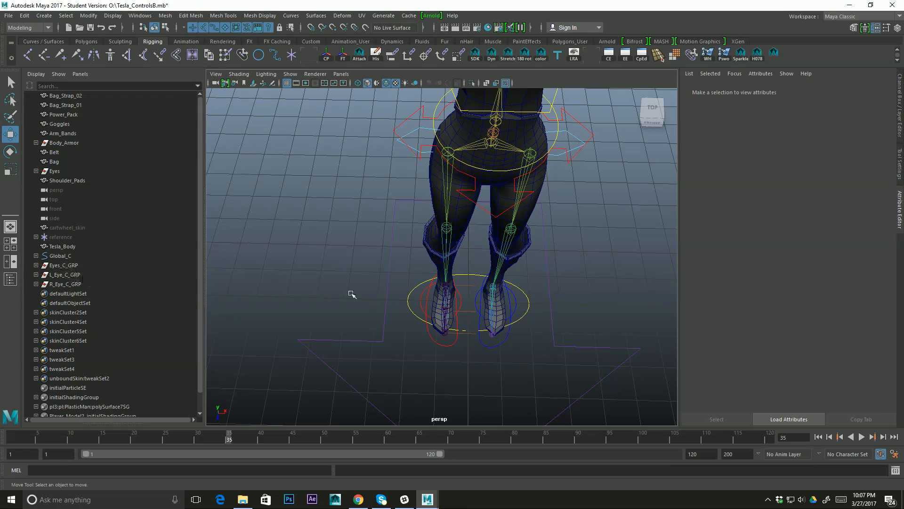
pyautogui.click(72, 274)
pyautogui.keyDown('shift'); pyautogui.click(75, 285); pyautogui.keyUp('shift')
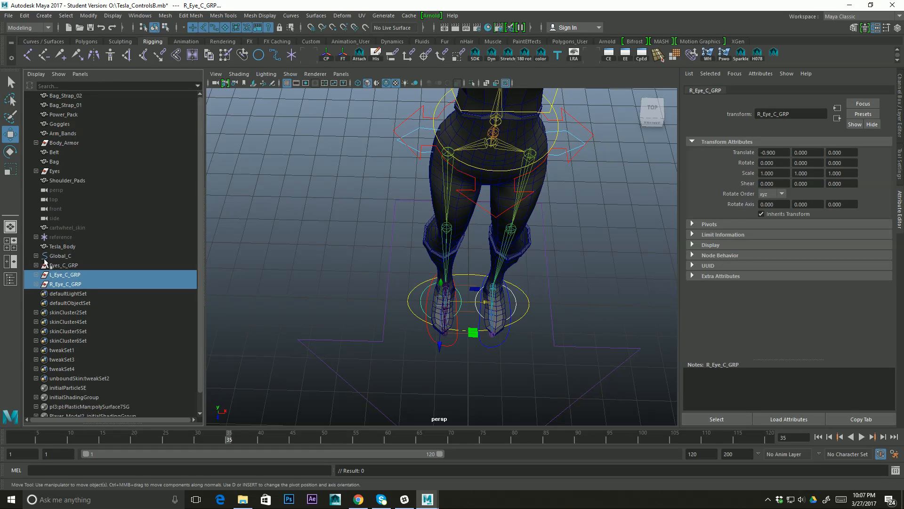
pyautogui.click(36, 265)
pyautogui.moveTo(67, 284); pyautogui.dragTo(66, 276, button='middle')
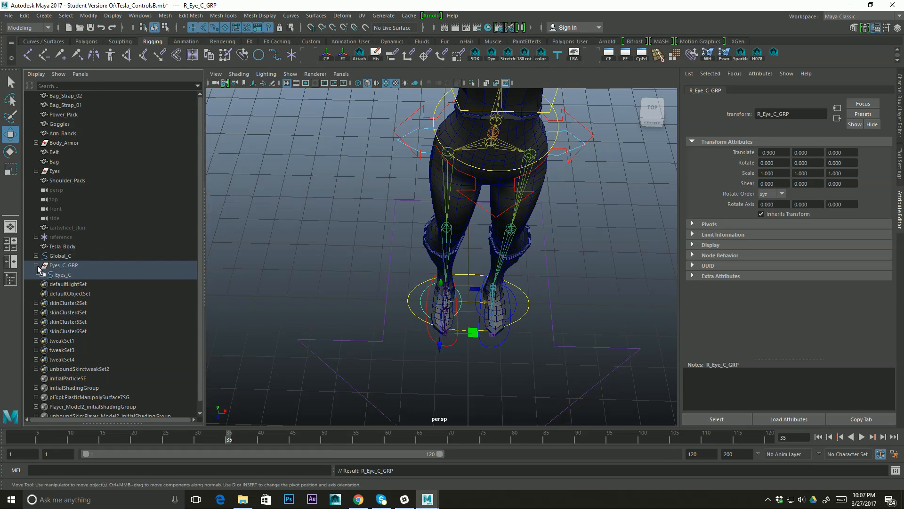
# Select the Eyes_C, L_Eye_C and R_Eye_C curves together.
pyautogui.moveTo(423, 278); pyautogui.dragTo(428, 296)
pyautogui.click(417, 268)
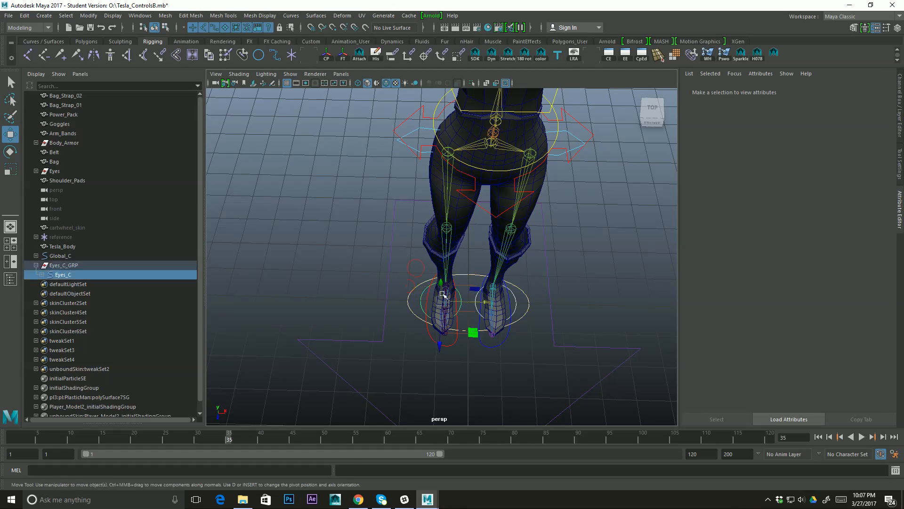
pyautogui.click(531, 296)
pyautogui.click(529, 298)
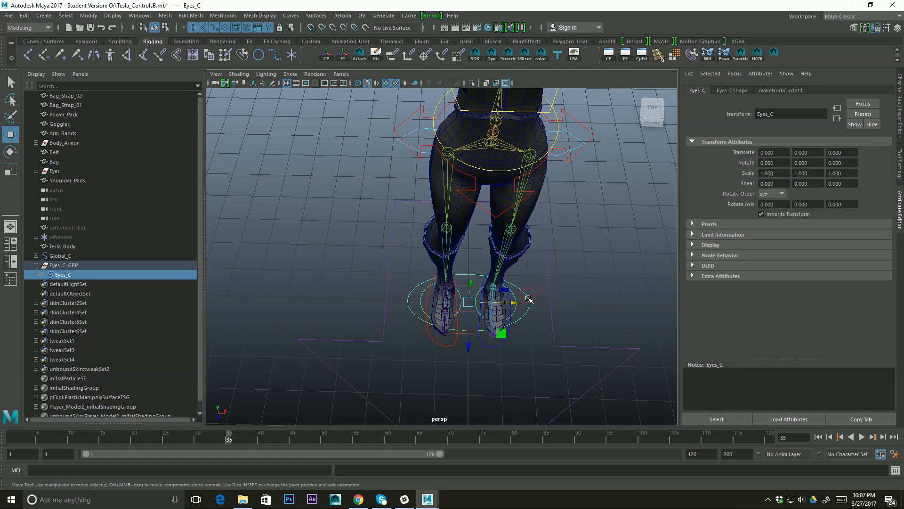
pyautogui.press('q')
pyautogui.keyDown('shift'); pyautogui.click(514, 302); pyautogui.keyUp('shift')
pyautogui.keyDown('shift'); pyautogui.click(464, 303); pyautogui.keyUp('shift')
pyautogui.keyDown('alt'); pyautogui.moveTo(464, 299); pyautogui.dragTo(521, 307); pyautogui.keyUp('alt')
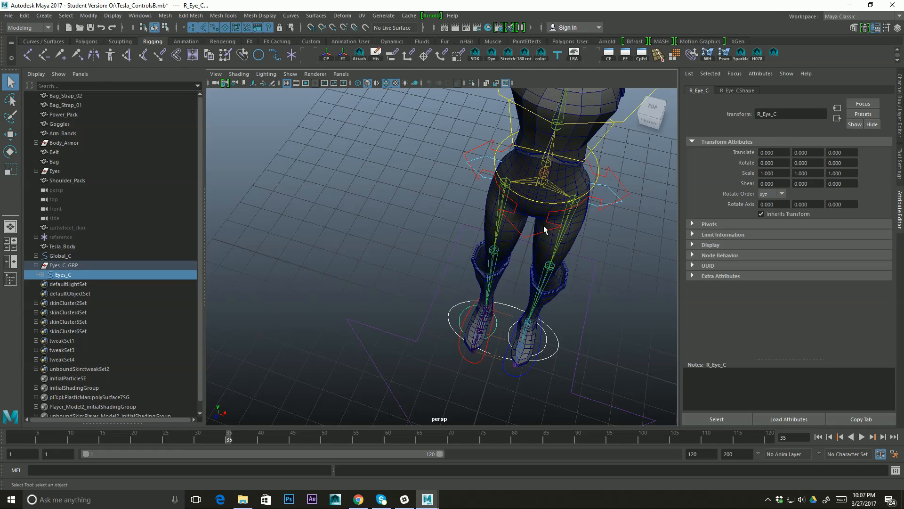
# Switch to component selection and select all control vertices of the three eye curves for rotating.
pyautogui.click(543, 225)
pyautogui.press('F8')
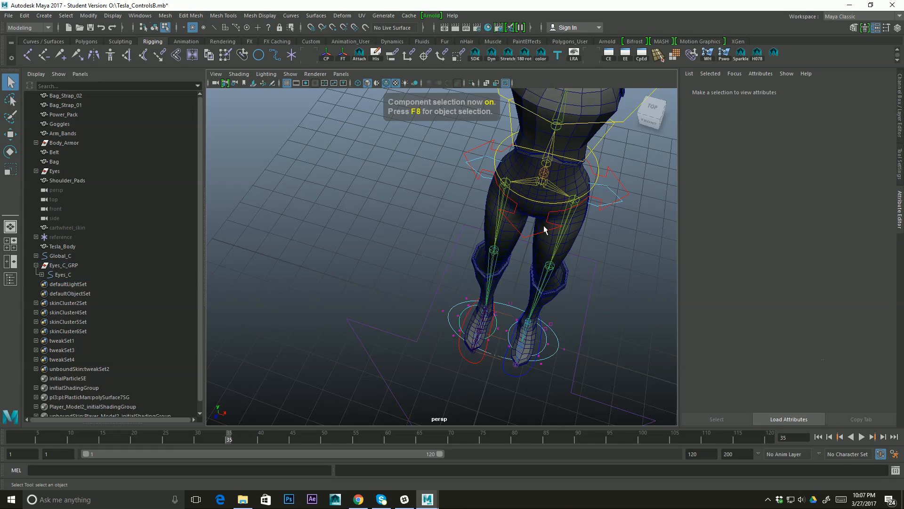
pyautogui.keyDown('alt'); pyautogui.moveTo(501, 257); pyautogui.dragTo(454, 311); pyautogui.keyUp('alt')
pyautogui.moveTo(349, 311); pyautogui.dragTo(585, 403)
pyautogui.press('e')
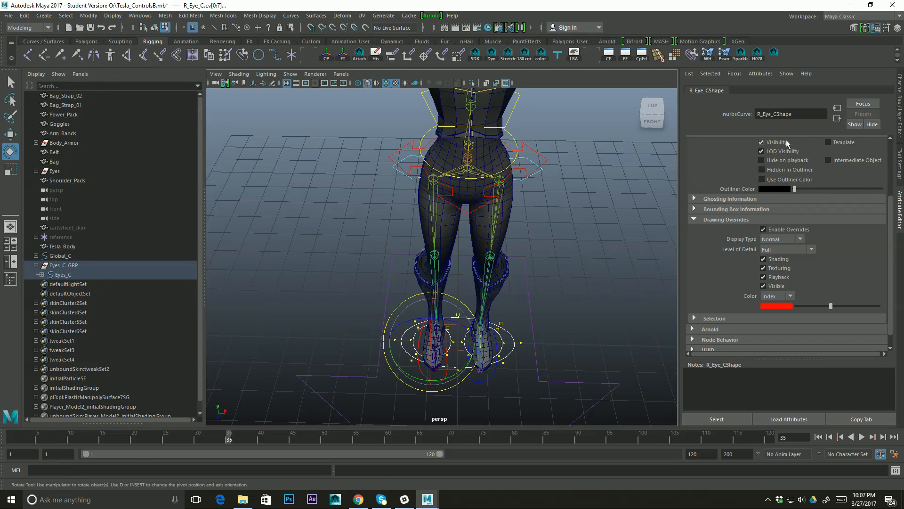
# Set the Rotate tool's step snap to Absolute at 45, rotate the curves' vertices upright facing forward, and return to object selection.
pyautogui.click(899, 166)
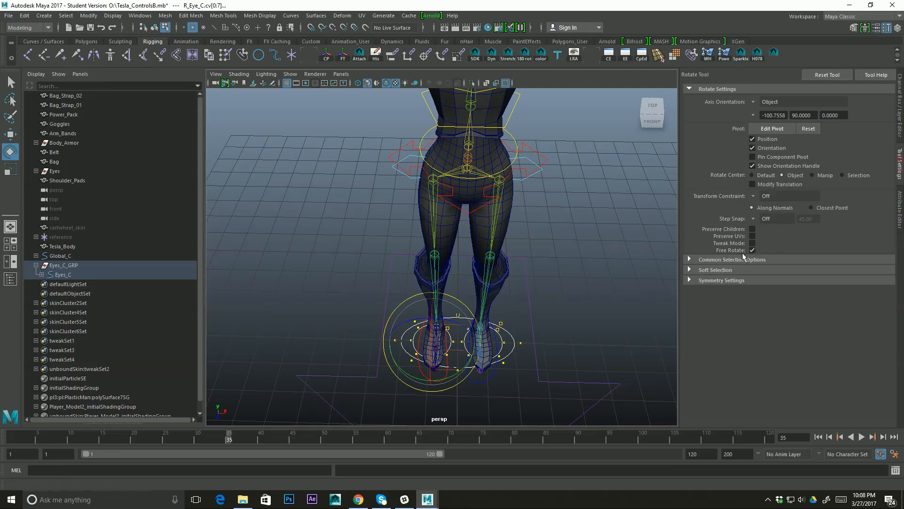
pyautogui.click(754, 218)
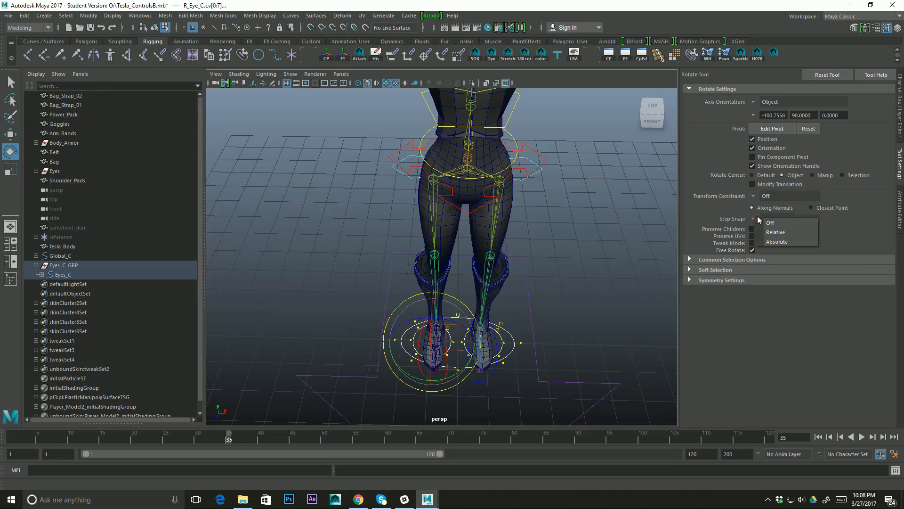
pyautogui.click(764, 240)
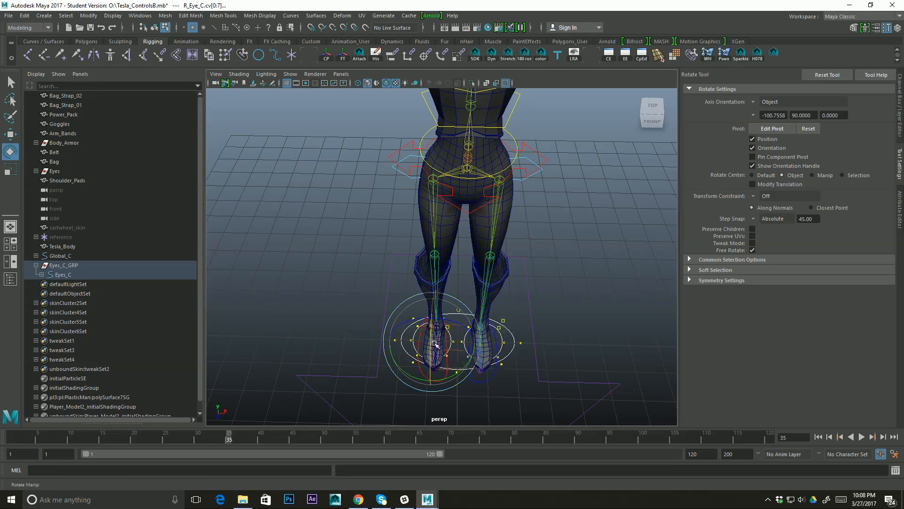
pyautogui.keyDown('alt'); pyautogui.moveTo(499, 340); pyautogui.dragTo(445, 328); pyautogui.keyUp('alt')
pyautogui.keyDown('alt'); pyautogui.moveTo(397, 311); pyautogui.dragTo(496, 329); pyautogui.keyUp('alt')
pyautogui.press('F8')
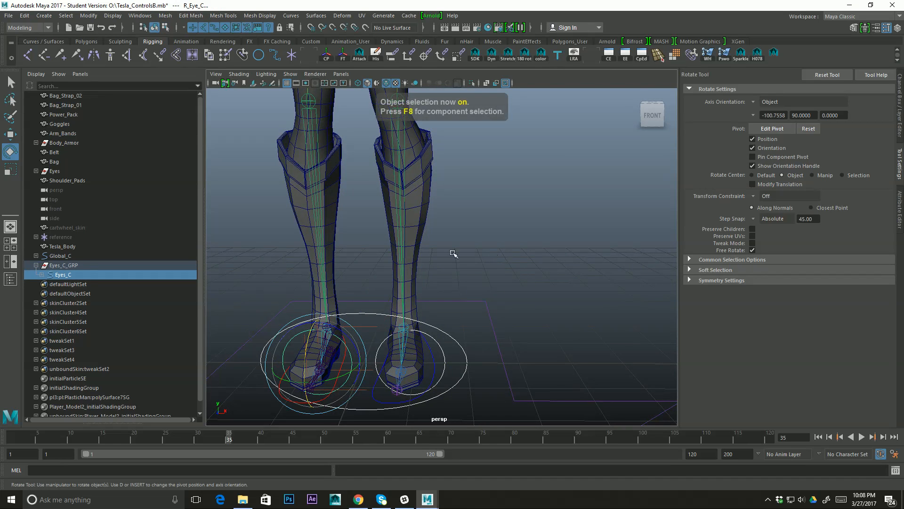
# Move Eyes_C_GRP up to head height, about 12.425 in Translate Y, and forward to about 1.395 in Translate Z.
pyautogui.press('f')
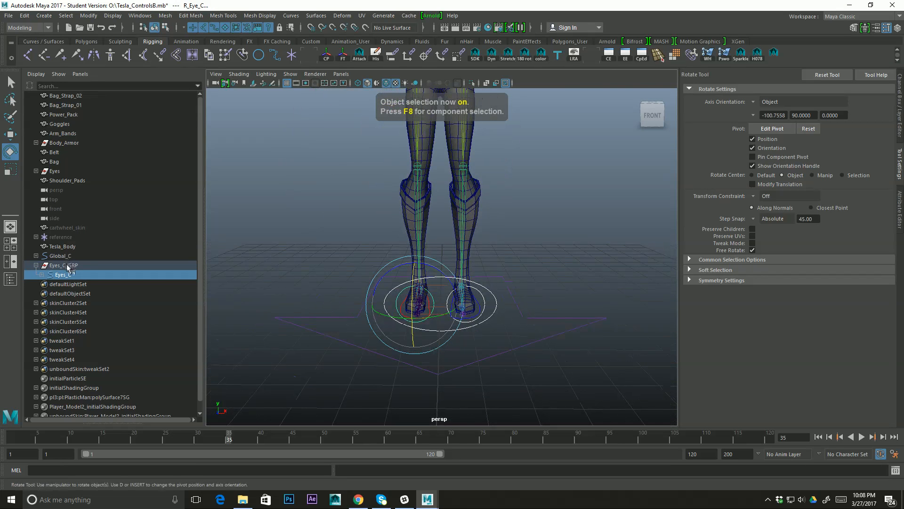
pyautogui.click(70, 265)
pyautogui.scroll(-10, 554, 261)
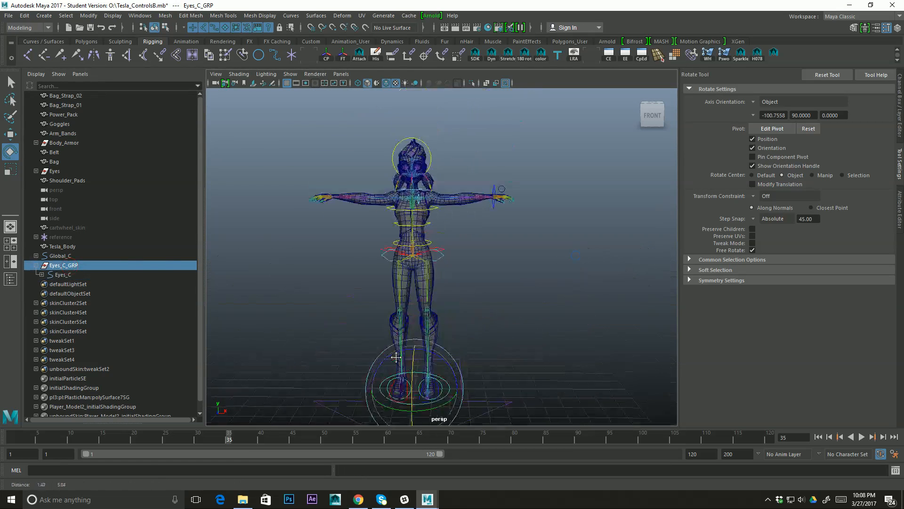
pyautogui.press('w')
pyautogui.keyDown('alt'); pyautogui.moveTo(482, 302); pyautogui.dragTo(472, 283, button='middle'); pyautogui.keyUp('alt')
pyautogui.keyDown('alt'); pyautogui.moveTo(509, 307); pyautogui.dragTo(492, 297); pyautogui.keyUp('alt')
pyautogui.moveTo(408, 292); pyautogui.dragTo(393, 116)
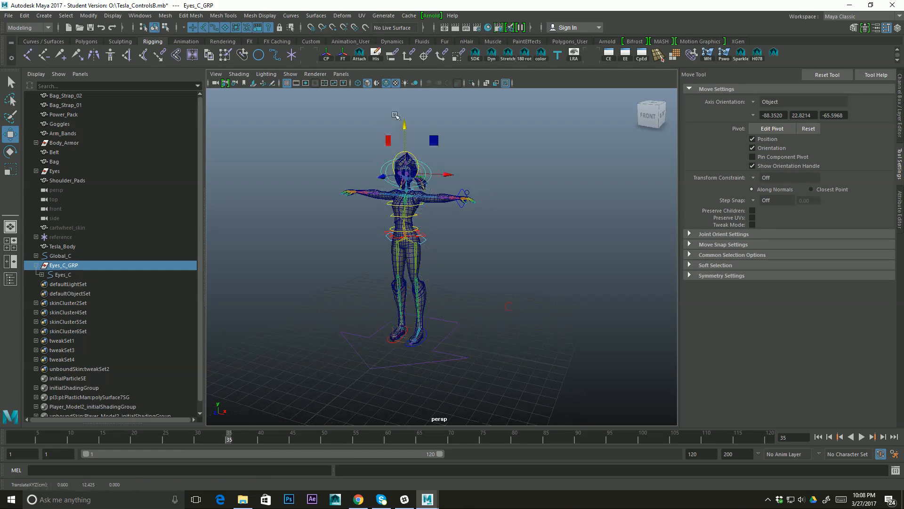
pyautogui.moveTo(381, 177); pyautogui.dragTo(367, 193)
pyautogui.keyDown('alt'); pyautogui.moveTo(367, 192); pyautogui.dragTo(579, 176, button='right'); pyautogui.keyUp('alt')
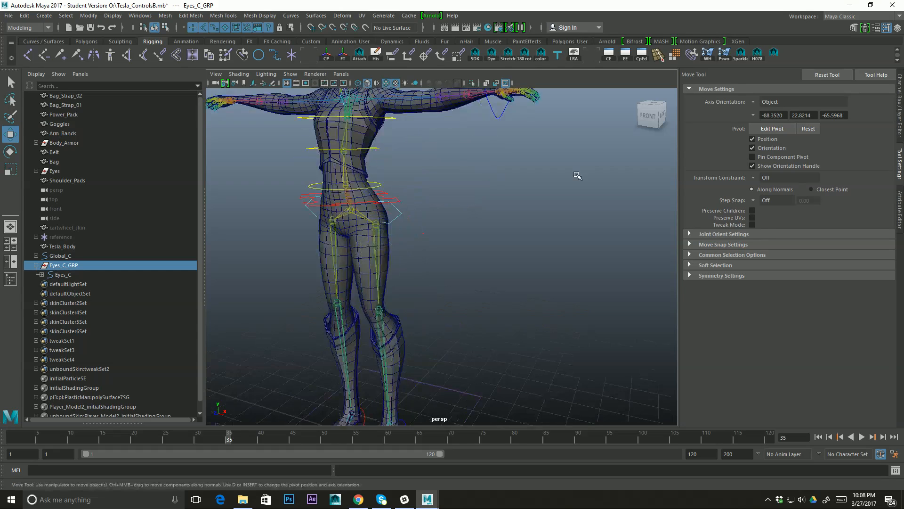
pyautogui.keyDown('alt'); pyautogui.moveTo(390, 163); pyautogui.dragTo(463, 286, button='middle'); pyautogui.keyUp('alt')
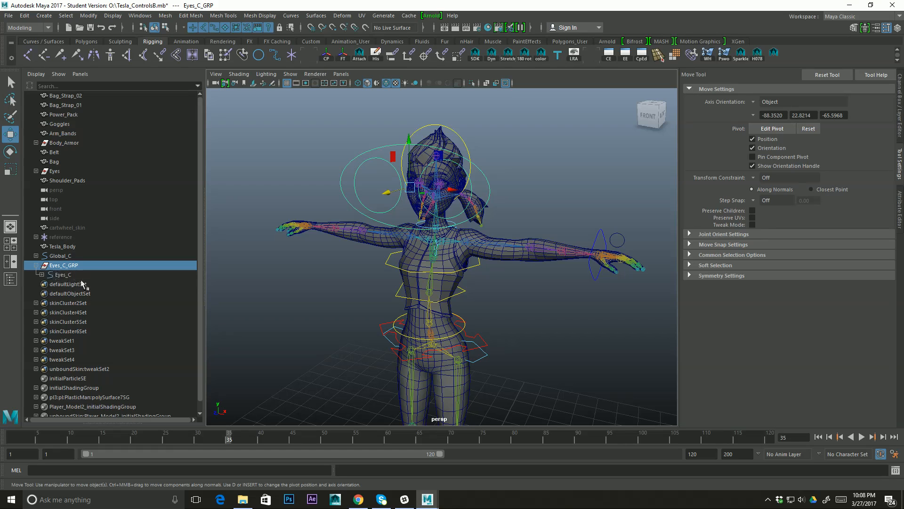
# Snap Eyes_C_GRP to the left eye's joint, at Translate X 0.287, Y 12.415 and Z 0.325.
pyautogui.click(900, 114)
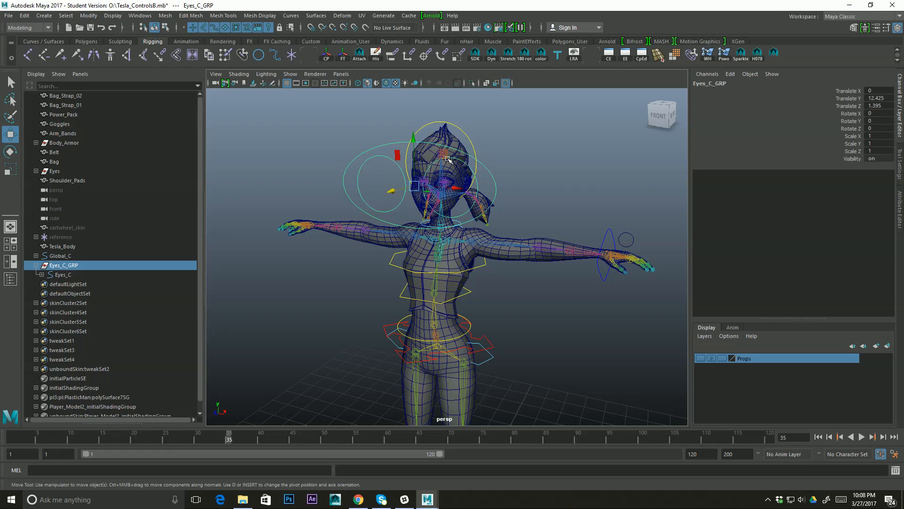
pyautogui.keyDown('alt'); pyautogui.moveTo(487, 165); pyautogui.dragTo(538, 178, button='middle'); pyautogui.keyUp('alt')
pyautogui.moveTo(539, 177)
pyautogui.keyDown('alt'); pyautogui.mouseDown(button='right')
pyautogui.moveTo(580, 171)
pyautogui.moveTo(543, 190)
pyautogui.mouseUp(button='right'); pyautogui.keyUp('alt')
pyautogui.keyDown('alt'); pyautogui.moveTo(544, 190); pyautogui.dragTo(492, 189); pyautogui.keyUp('alt')
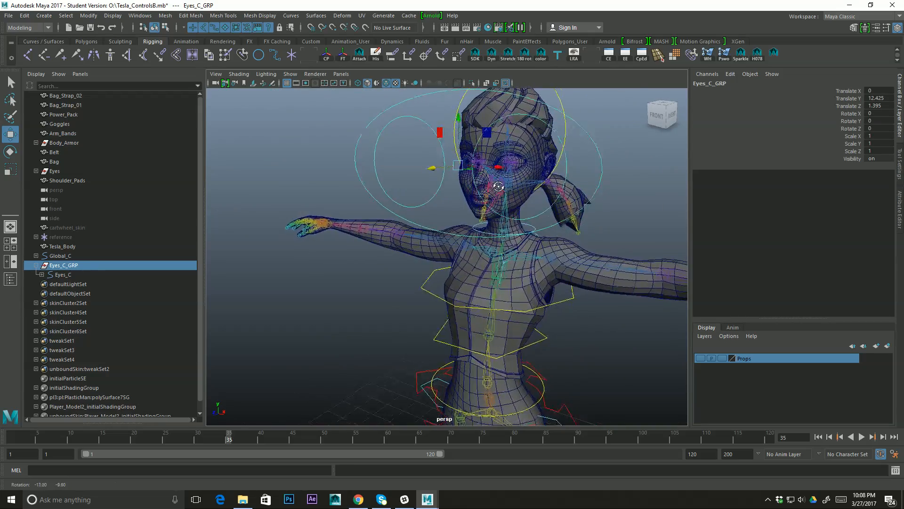
pyautogui.keyDown('alt'); pyautogui.moveTo(492, 189); pyautogui.dragTo(575, 169, button='right'); pyautogui.keyUp('alt')
pyautogui.keyDown('alt'); pyautogui.moveTo(576, 170); pyautogui.dragTo(508, 174); pyautogui.keyUp('alt')
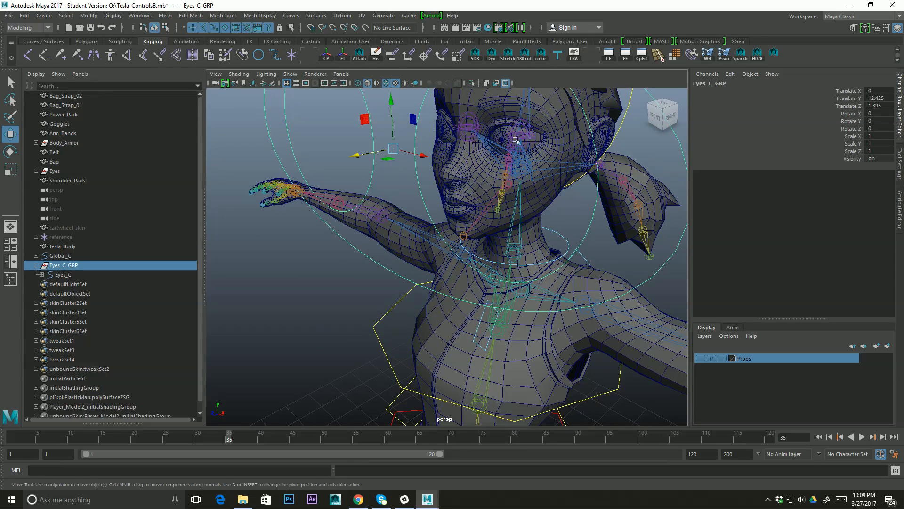
pyautogui.keyDown('alt'); pyautogui.moveTo(526, 152); pyautogui.dragTo(512, 157); pyautogui.keyUp('alt')
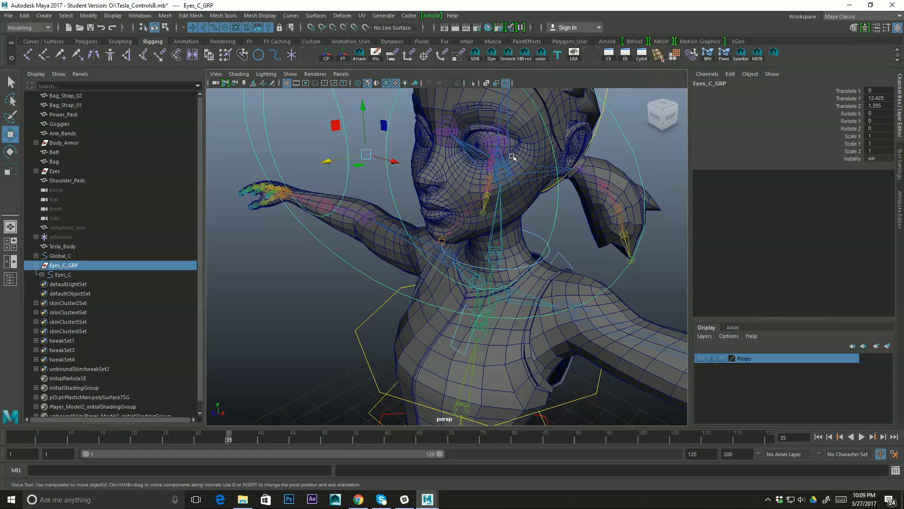
pyautogui.moveTo(367, 155); pyautogui.dragTo(497, 140)
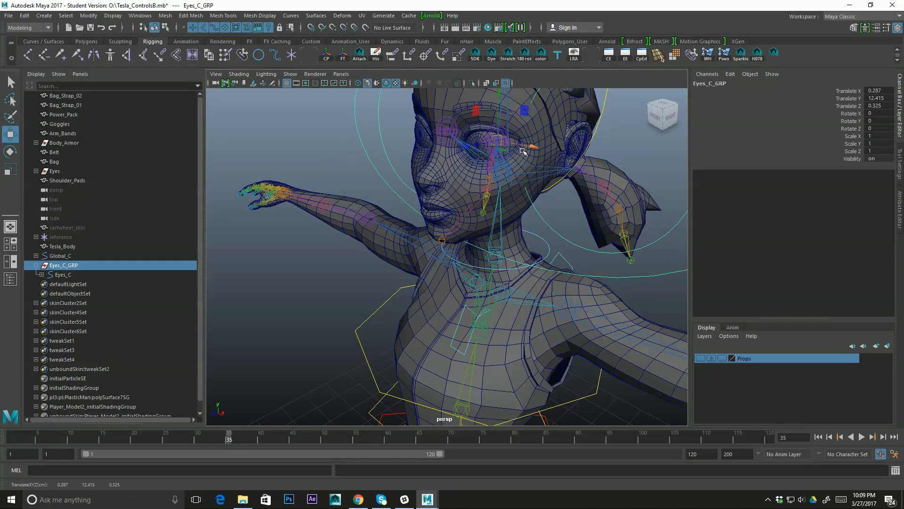
# Center Eyes_C_GRP between the eyes by setting its Translate X to 0.
pyautogui.keyDown('alt'); pyautogui.moveTo(527, 179); pyautogui.dragTo(475, 171); pyautogui.keyUp('alt')
pyautogui.keyDown('alt'); pyautogui.moveTo(474, 172); pyautogui.dragTo(545, 158, button='right'); pyautogui.keyUp('alt')
pyautogui.keyDown('alt'); pyautogui.moveTo(544, 157); pyautogui.dragTo(537, 231, button='middle'); pyautogui.keyUp('alt')
pyautogui.keyDown('alt'); pyautogui.moveTo(537, 231); pyautogui.dragTo(521, 211); pyautogui.keyUp('alt')
pyautogui.keyDown('alt'); pyautogui.moveTo(604, 185); pyautogui.dragTo(472, 218, button='right'); pyautogui.keyUp('alt')
pyautogui.keyDown('alt'); pyautogui.moveTo(472, 219); pyautogui.dragTo(518, 207); pyautogui.keyUp('alt')
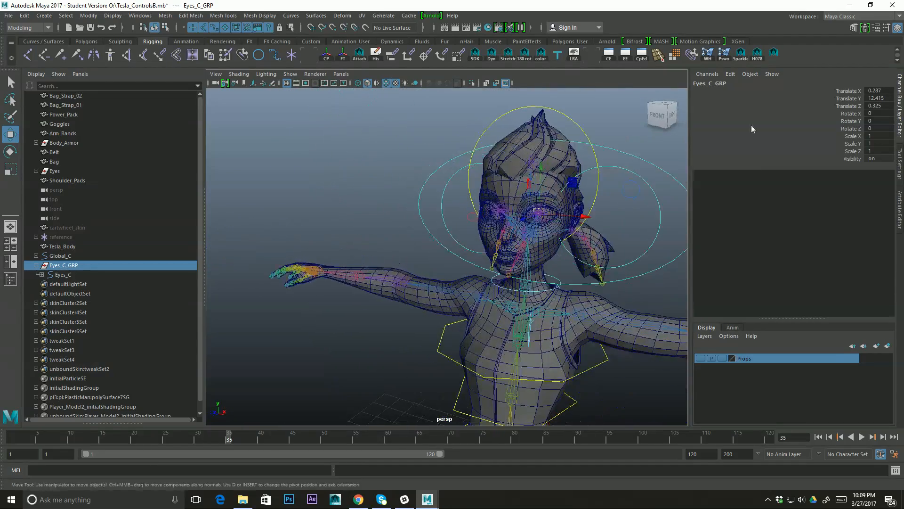
pyautogui.doubleClick(880, 91)
pyautogui.write('0')
pyautogui.press('Return')
# Move Eyes_C_GRP out in front of the face to Translate Z 3.685 and scale it uniformly to about 0.592.
pyautogui.keyDown('alt'); pyautogui.moveTo(522, 209); pyautogui.dragTo(265, 211); pyautogui.keyUp('alt')
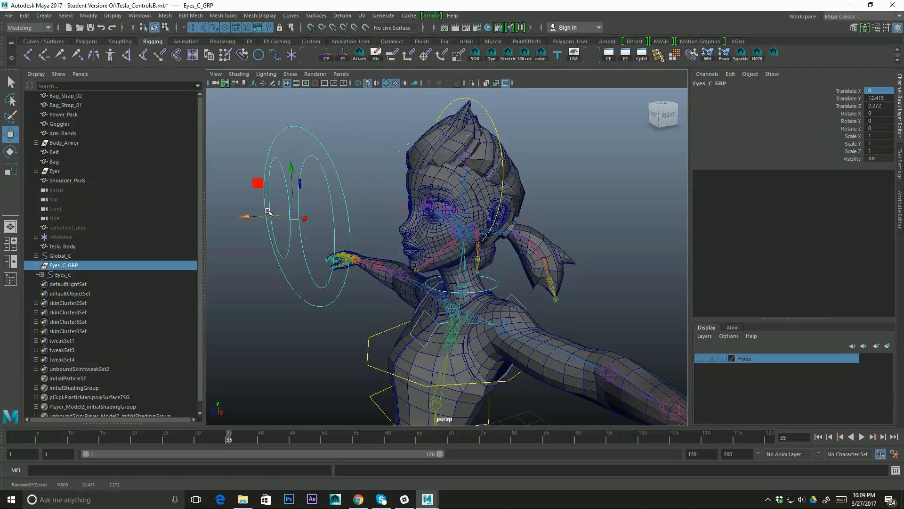
pyautogui.keyDown('alt'); pyautogui.moveTo(302, 218); pyautogui.dragTo(401, 209, button='middle'); pyautogui.keyUp('alt')
pyautogui.keyDown('alt'); pyautogui.moveTo(400, 208); pyautogui.dragTo(330, 230, button='right'); pyautogui.keyUp('alt')
pyautogui.moveTo(406, 232); pyautogui.dragTo(350, 237)
pyautogui.keyDown('alt'); pyautogui.moveTo(351, 237); pyautogui.dragTo(534, 210); pyautogui.keyUp('alt')
pyautogui.press('r')
pyautogui.keyDown('alt'); pyautogui.moveTo(564, 181); pyautogui.dragTo(495, 246); pyautogui.keyUp('alt')
pyautogui.press('w')
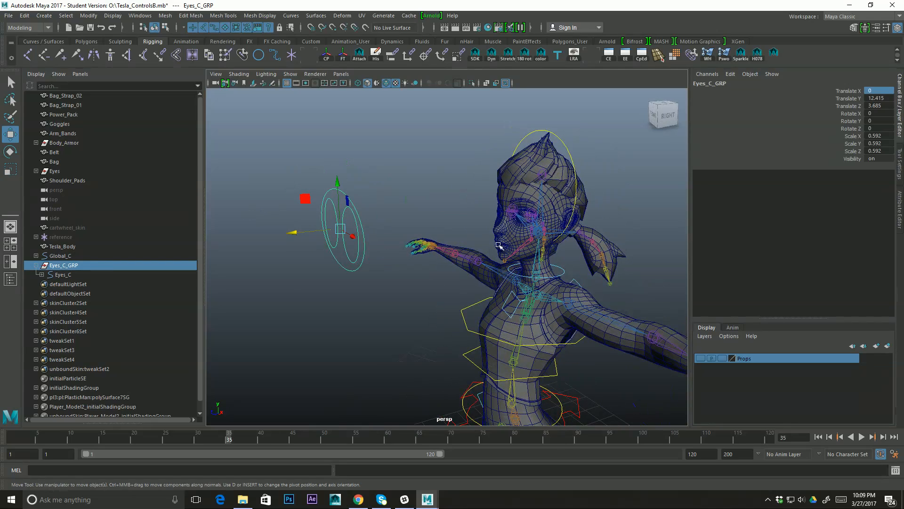
# Bring Eyes_C_GRP back close to the face at Translate Z 0.745 and scale it uniformly to about 0.468.
pyautogui.moveTo(318, 229); pyautogui.dragTo(480, 206)
pyautogui.keyDown('alt'); pyautogui.moveTo(480, 205); pyautogui.dragTo(597, 188, button='right'); pyautogui.keyUp('alt')
pyautogui.keyDown('alt'); pyautogui.moveTo(597, 187); pyautogui.dragTo(596, 163); pyautogui.keyUp('alt')
pyautogui.press('r')
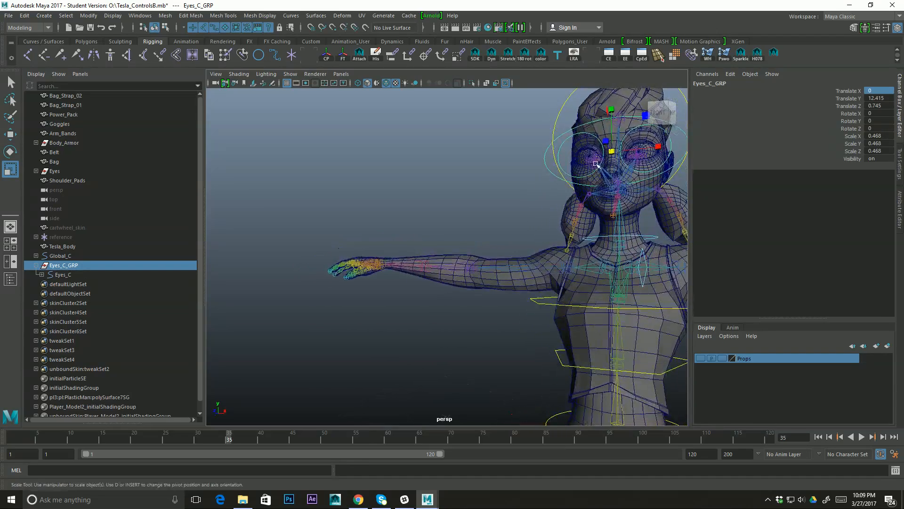
# Expand the Eyes_C hierarchy and select R_Eye_C_GRP for moving, with the right eye in close view.
pyautogui.click(588, 134)
pyautogui.keyDown('alt'); pyautogui.moveTo(588, 134); pyautogui.dragTo(539, 179); pyautogui.keyUp('alt')
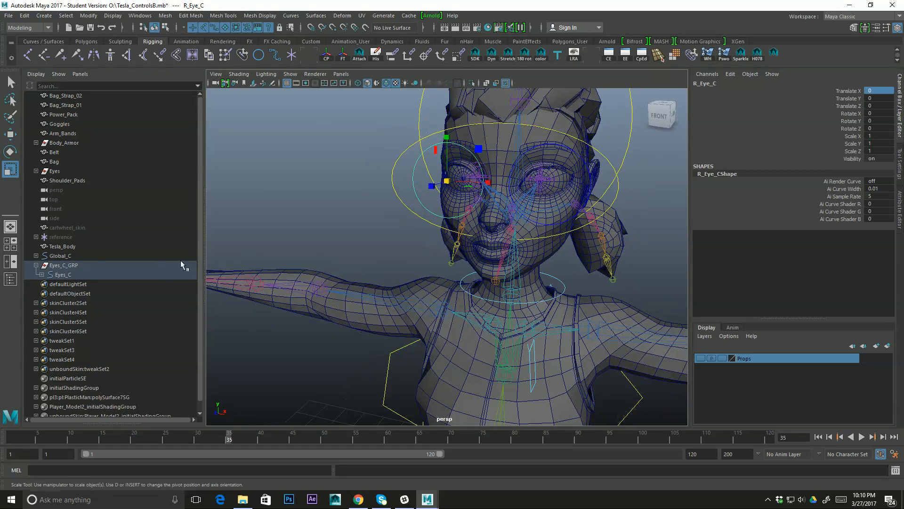
pyautogui.keyDown('alt'); pyautogui.moveTo(490, 193); pyautogui.dragTo(535, 183); pyautogui.keyUp('alt')
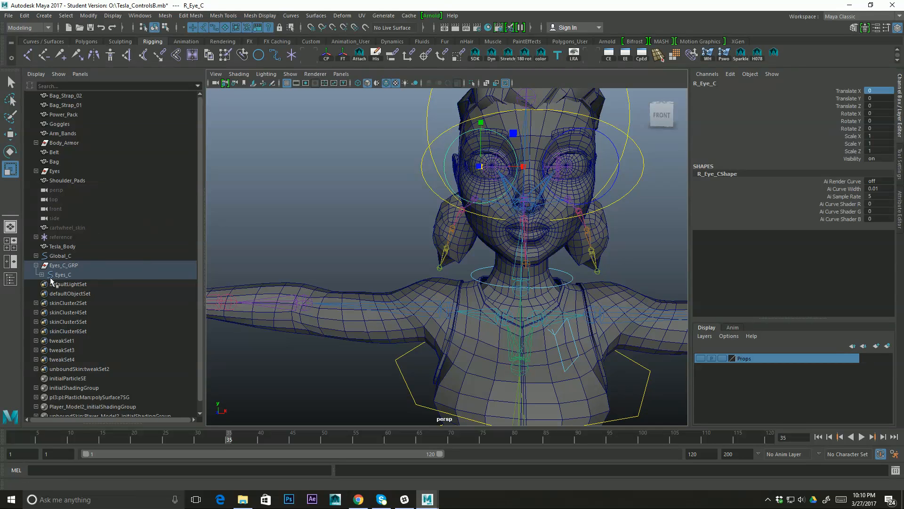
pyautogui.click(42, 275)
pyautogui.click(79, 294)
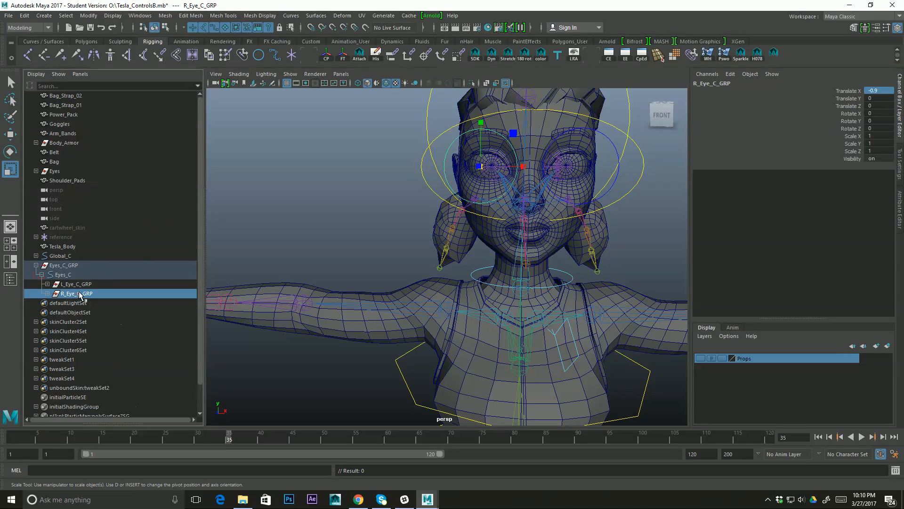
pyautogui.keyDown('alt'); pyautogui.moveTo(469, 179); pyautogui.dragTo(474, 215); pyautogui.keyUp('alt')
pyautogui.press('w')
pyautogui.keyDown('alt'); pyautogui.moveTo(474, 215); pyautogui.dragTo(633, 186, button='right'); pyautogui.keyUp('alt')
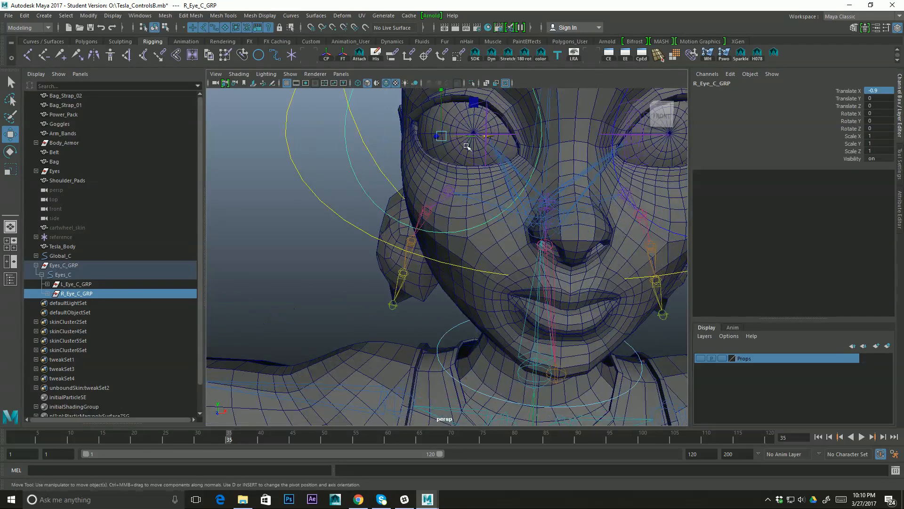
pyautogui.keyDown('alt'); pyautogui.moveTo(467, 146); pyautogui.dragTo(485, 166); pyautogui.keyUp('alt')
pyautogui.press('d')
pyautogui.press('v')
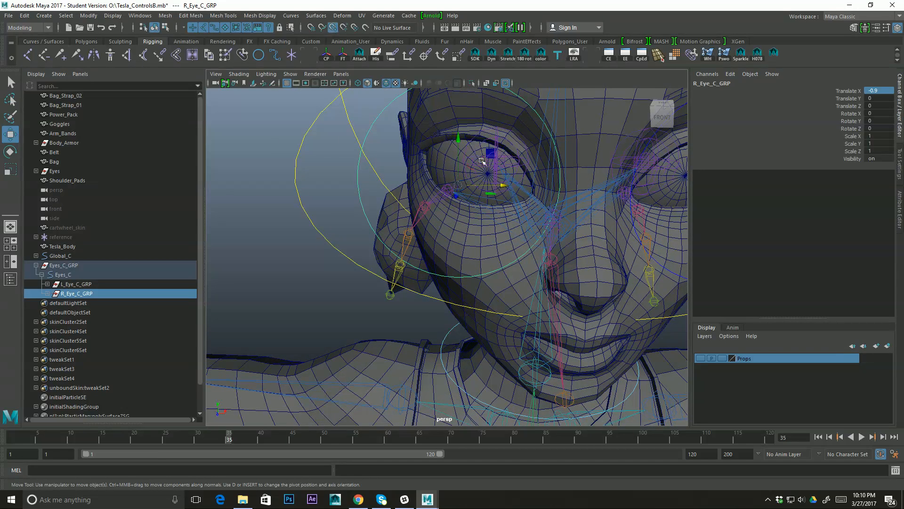
pyautogui.moveTo(491, 154); pyautogui.dragTo(526, 184)
pyautogui.hotkey('ctrl', 'z')
# Snap R_Eye_C_GRP along X to line up with the right eye's center, at Translate X -0.586.
pyautogui.press('v')
pyautogui.moveTo(485, 184); pyautogui.dragTo(490, 187, button='middle')
pyautogui.keyDown('alt'); pyautogui.moveTo(521, 224); pyautogui.dragTo(618, 167); pyautogui.keyUp('alt')
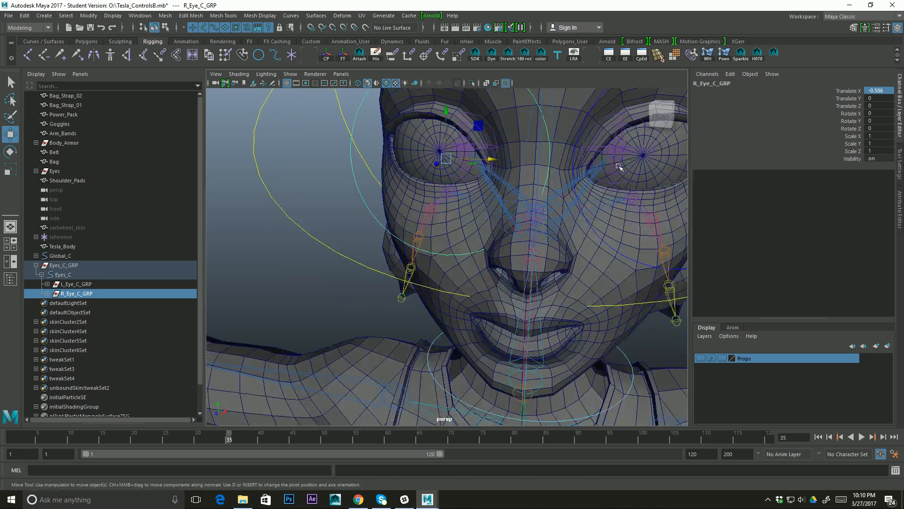
# Set L_Eye_C_GRP's Translate X to 0.586, the positive counterpart of R_Eye_C_GRP's offset.
pyautogui.doubleClick(887, 91)
pyautogui.keyDown('alt'); pyautogui.moveTo(623, 179); pyautogui.dragTo(575, 190); pyautogui.keyUp('alt')
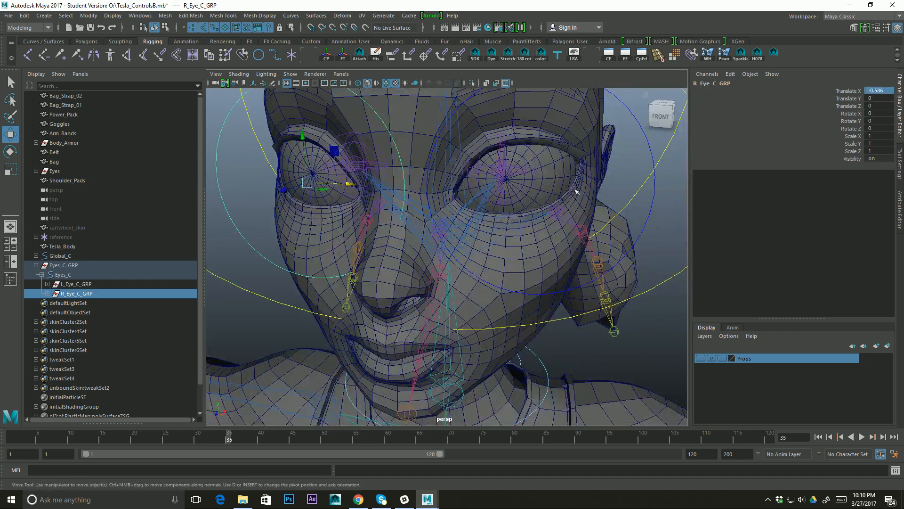
pyautogui.click(631, 119)
pyautogui.press('f')
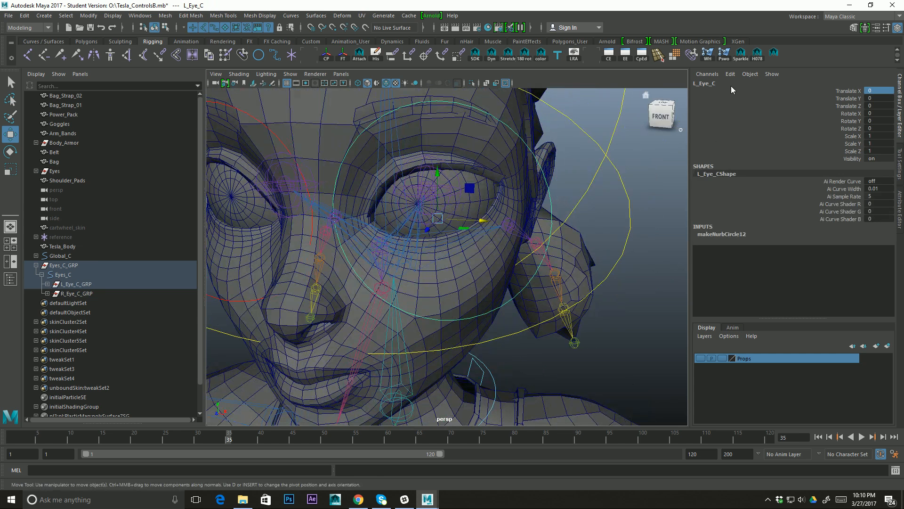
pyautogui.press('Up')
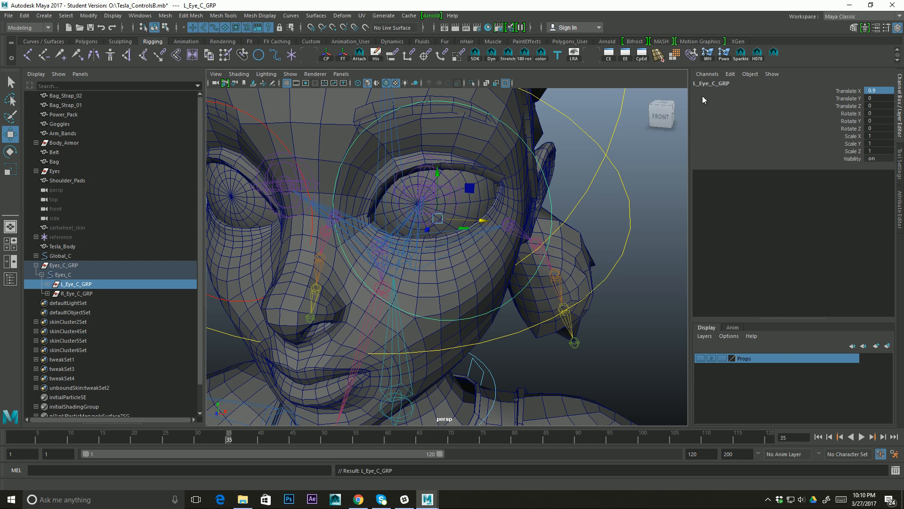
pyautogui.doubleClick(885, 91)
pyautogui.press('Return')
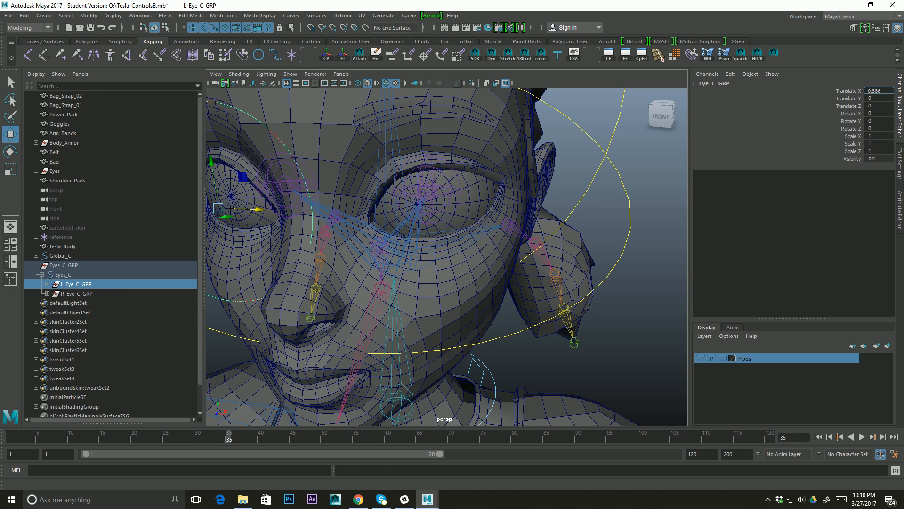
pyautogui.press('Return')
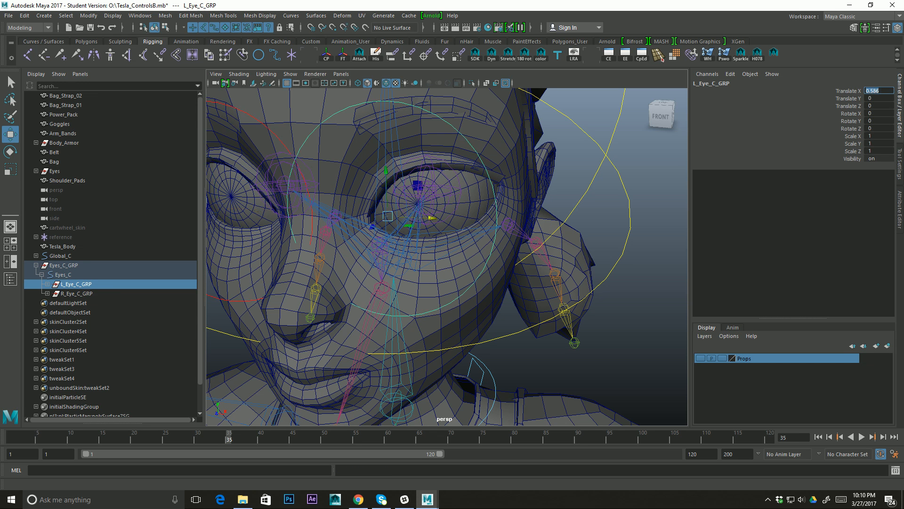
pyautogui.keyDown('alt'); pyautogui.moveTo(360, 201); pyautogui.dragTo(487, 207); pyautogui.keyUp('alt')
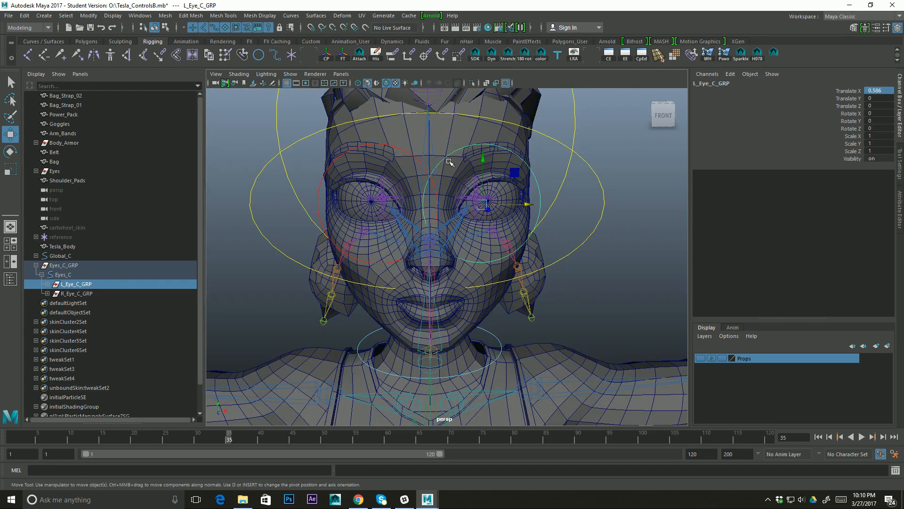
# Move all of L_Eye_C's control vertices outward along X, away from the nose, using component selection.
pyautogui.click(461, 153)
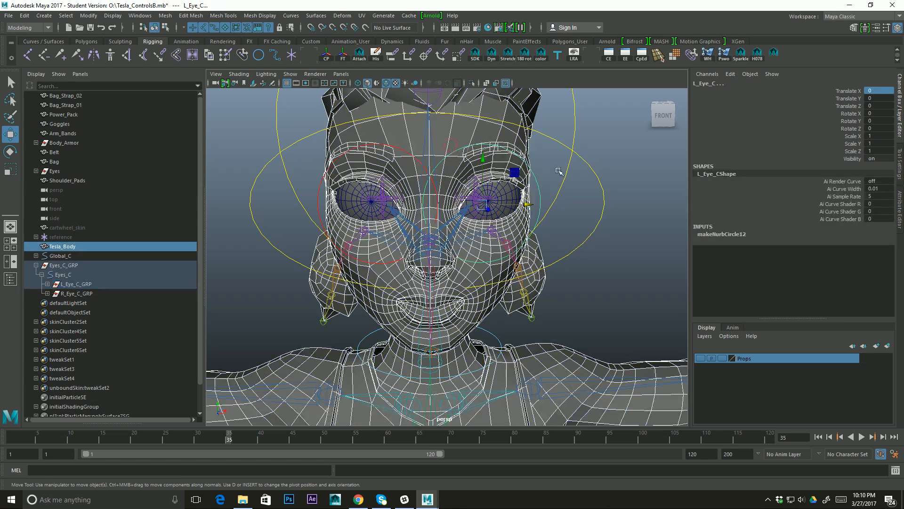
pyautogui.click(540, 195)
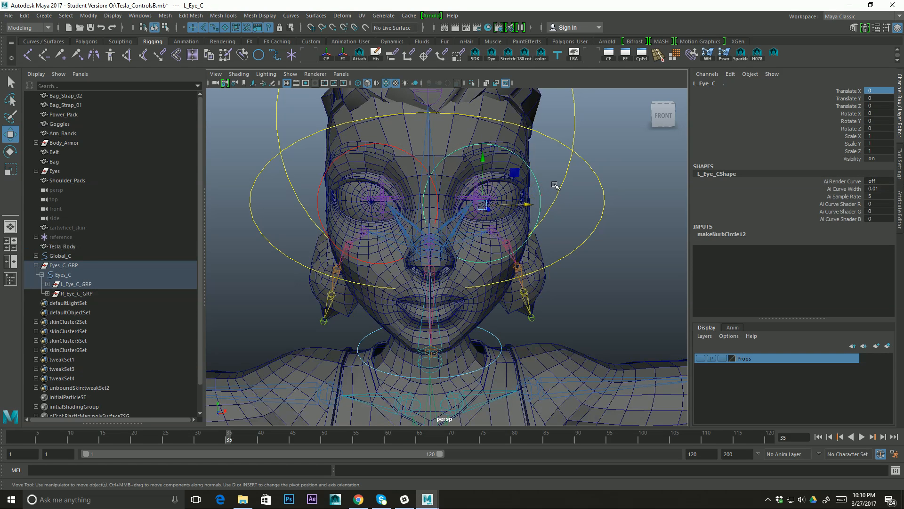
pyautogui.press('F8')
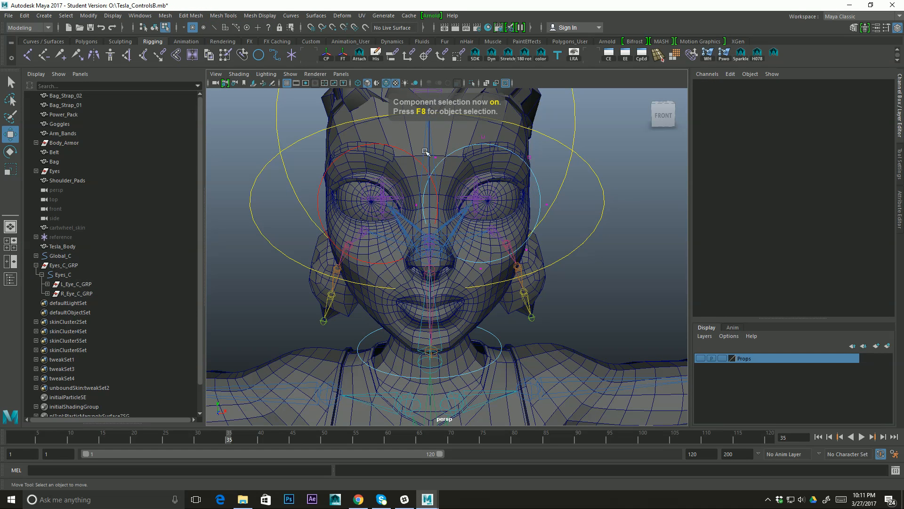
pyautogui.moveTo(495, 213); pyautogui.dragTo(571, 284)
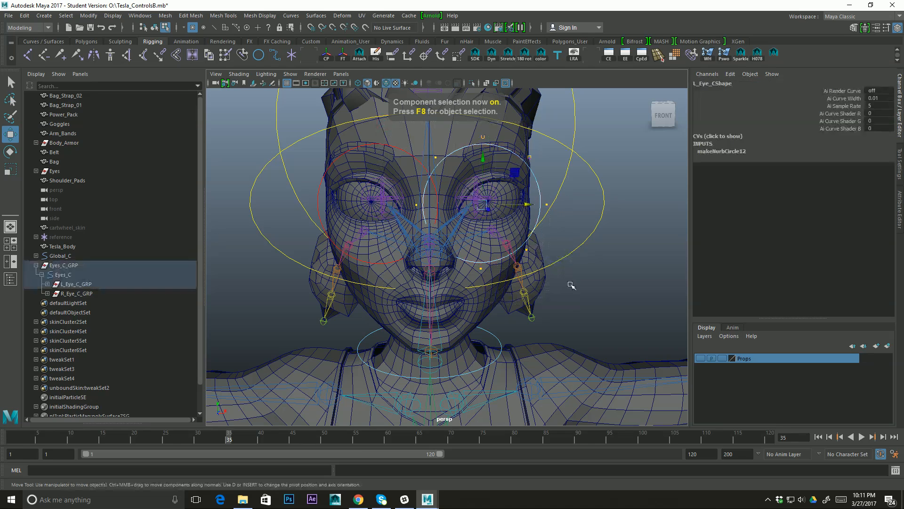
pyautogui.keyDown('alt'); pyautogui.moveTo(543, 213); pyautogui.dragTo(544, 179); pyautogui.keyUp('alt')
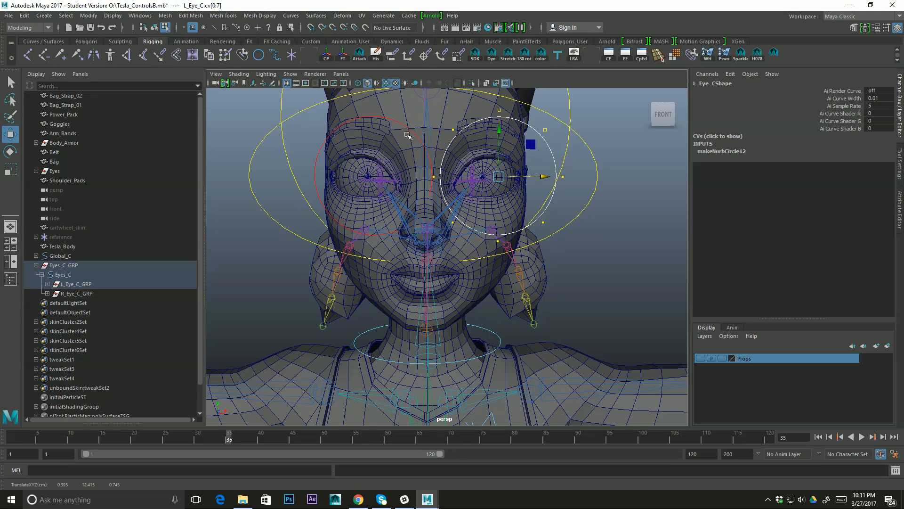
pyautogui.press('F8')
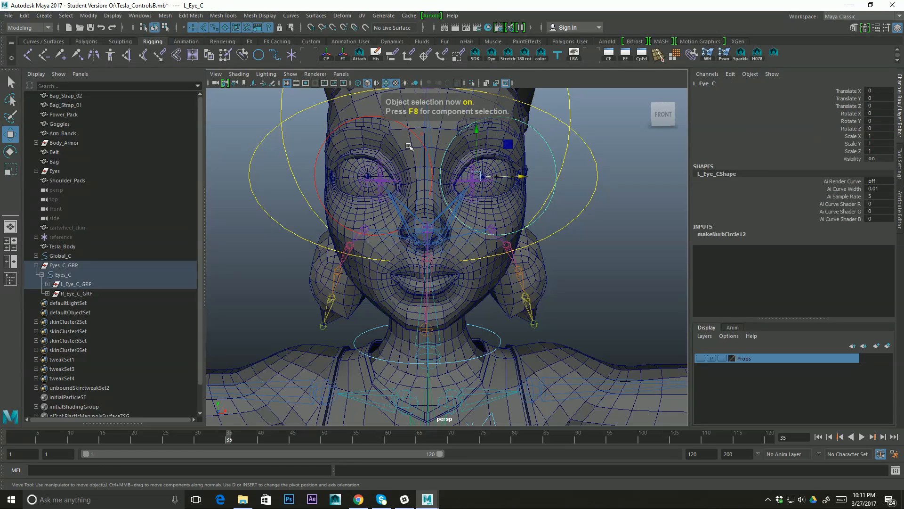
# Move all of R_Eye_C's control vertices outward along X by a similar amount and return to object selection.
pyautogui.press('F8')
pyautogui.click(319, 160)
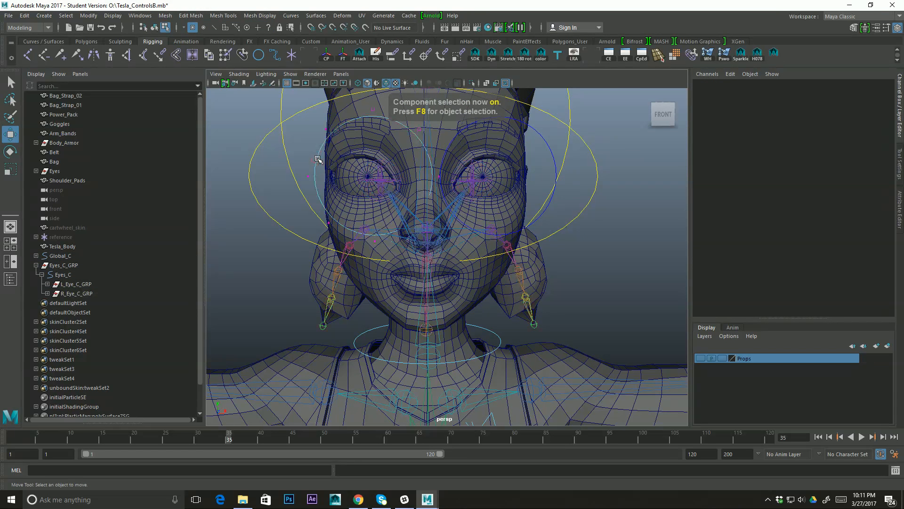
pyautogui.moveTo(403, 189); pyautogui.dragTo(454, 266)
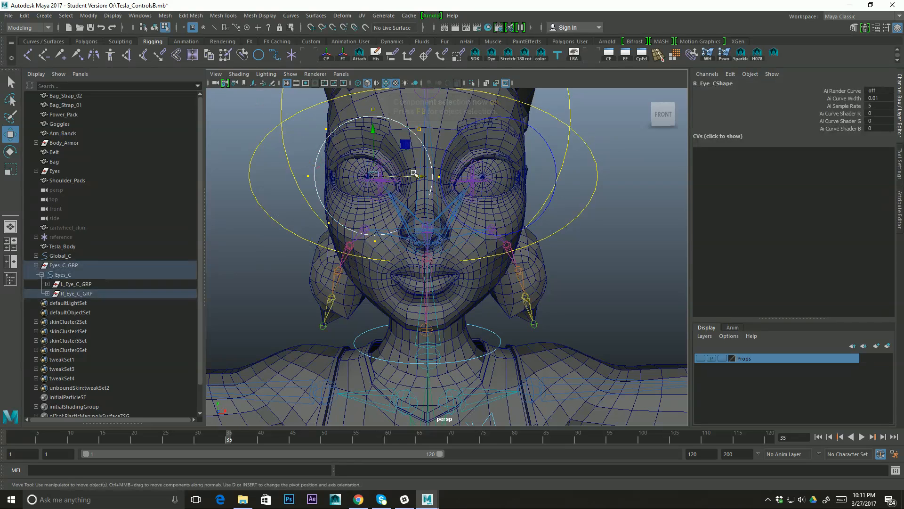
pyautogui.moveTo(414, 177); pyautogui.dragTo(395, 178)
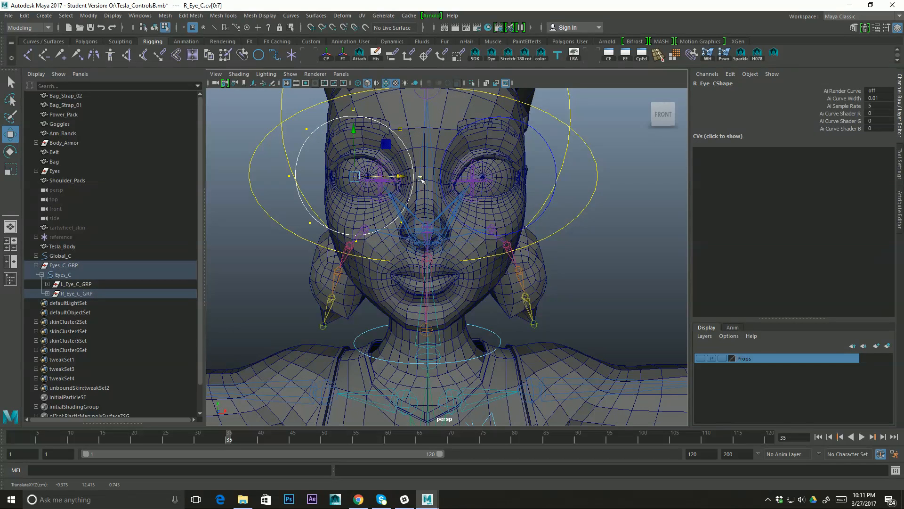
pyautogui.moveTo(401, 178)
pyautogui.keyDown('alt'); pyautogui.mouseDown()
pyautogui.moveTo(466, 194)
pyautogui.moveTo(413, 182)
pyautogui.mouseUp(); pyautogui.keyUp('alt')
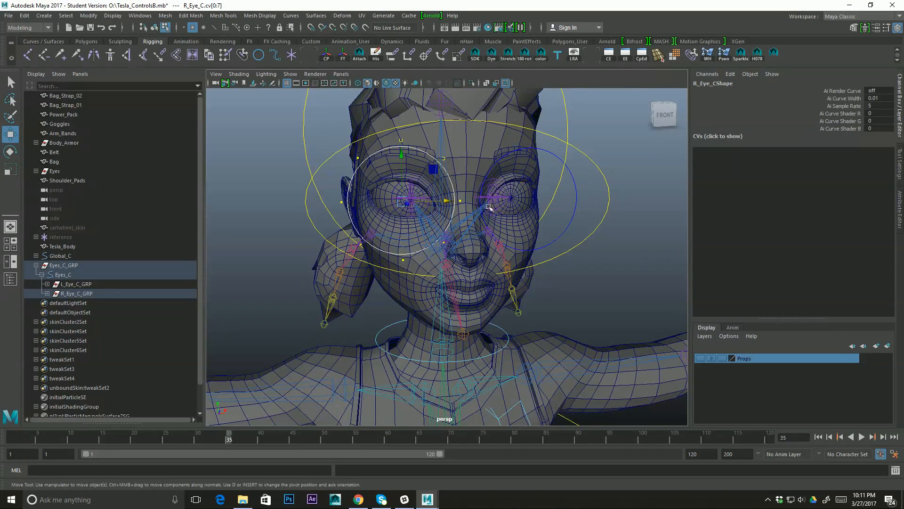
pyautogui.keyDown('alt'); pyautogui.moveTo(465, 213); pyautogui.dragTo(508, 174); pyautogui.keyUp('alt')
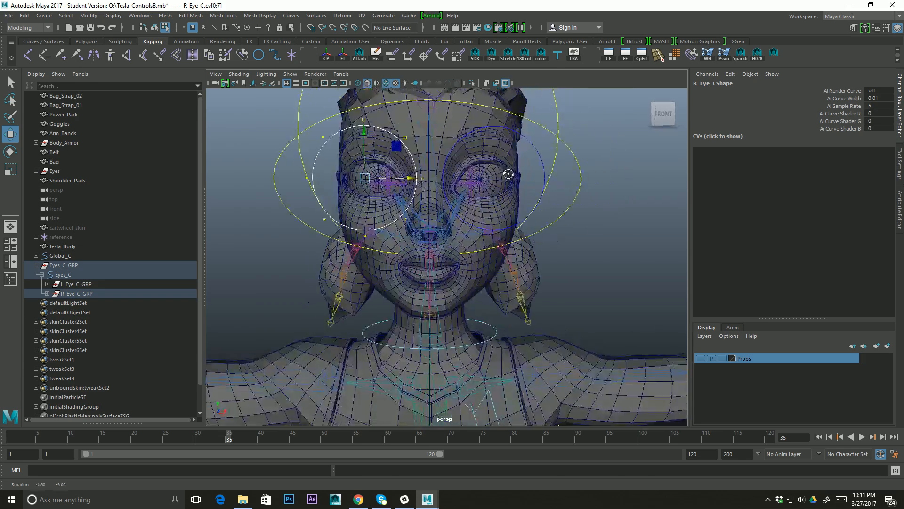
pyautogui.keyDown('alt'); pyautogui.moveTo(509, 174); pyautogui.dragTo(468, 174, button='right'); pyautogui.keyUp('alt')
pyautogui.keyDown('alt'); pyautogui.moveTo(498, 188); pyautogui.dragTo(561, 196); pyautogui.keyUp('alt')
pyautogui.press('F8')
# Select Eyes_C_GRP and move it forward, well out in front of the face, to Translate Z 3.163.
pyautogui.click(567, 192)
pyautogui.keyDown('alt'); pyautogui.moveTo(532, 224); pyautogui.dragTo(582, 217); pyautogui.keyUp('alt')
pyautogui.press('Up')
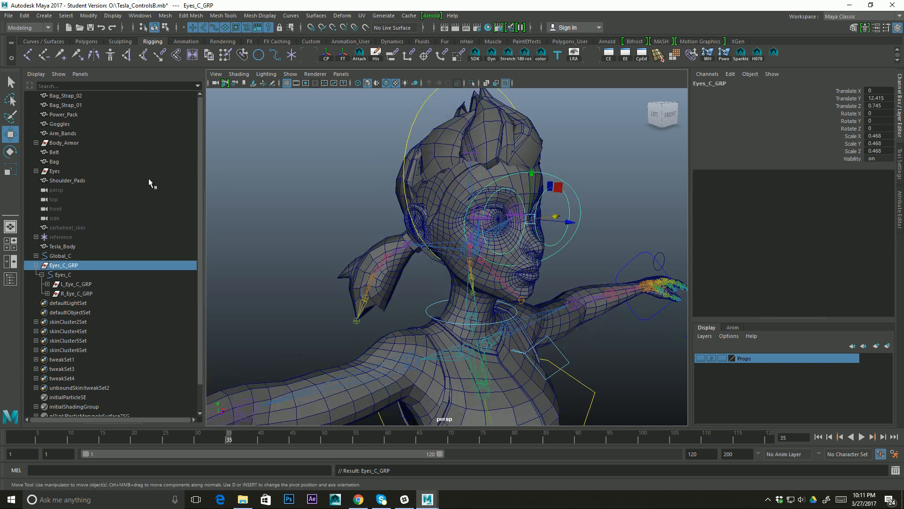
pyautogui.click(64, 265)
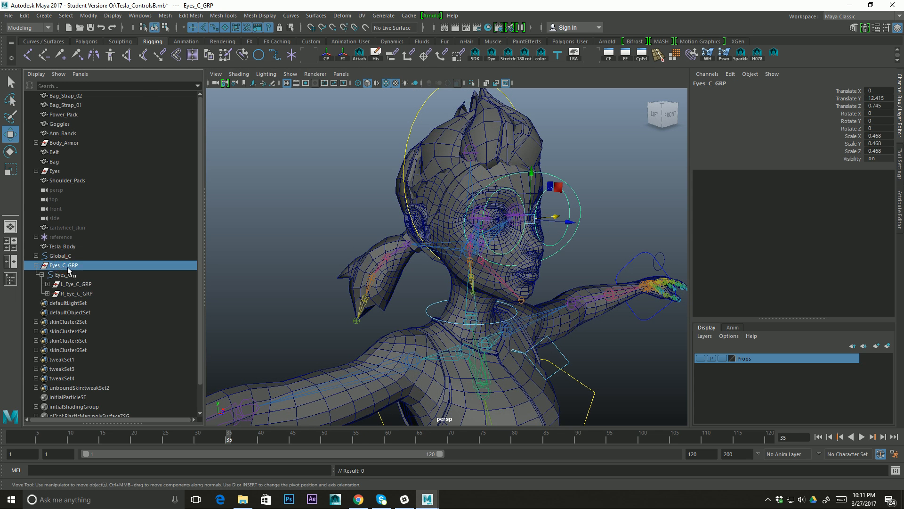
pyautogui.keyDown('alt'); pyautogui.moveTo(431, 216); pyautogui.dragTo(584, 221); pyautogui.keyUp('alt')
pyautogui.moveTo(637, 230); pyautogui.dragTo(692, 233)
pyautogui.keyDown('alt'); pyautogui.moveTo(685, 229); pyautogui.dragTo(604, 226, button='middle'); pyautogui.keyUp('alt')
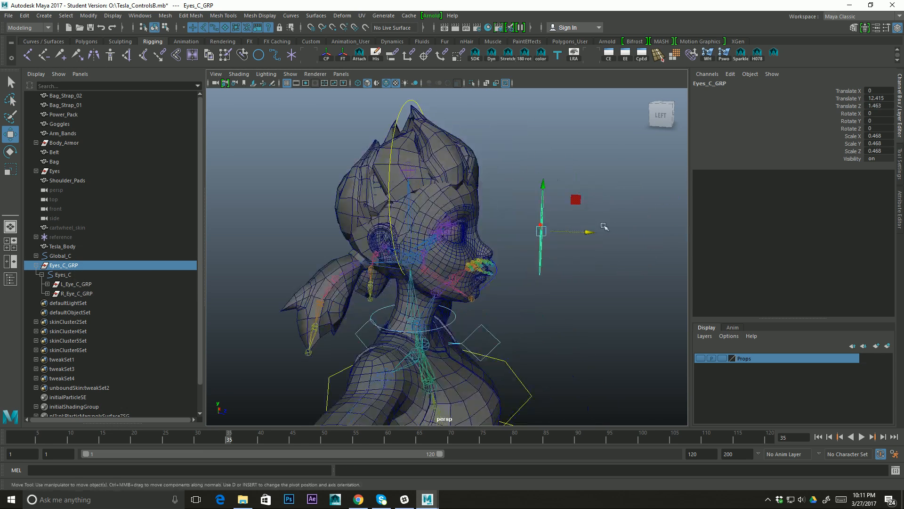
pyautogui.keyDown('alt'); pyautogui.moveTo(603, 226); pyautogui.dragTo(556, 237, button='right'); pyautogui.keyUp('alt')
pyautogui.moveTo(558, 241); pyautogui.dragTo(494, 270)
pyautogui.keyDown('alt'); pyautogui.moveTo(494, 271); pyautogui.dragTo(505, 260, button='right'); pyautogui.keyUp('alt')
pyautogui.keyDown('alt'); pyautogui.moveTo(506, 260); pyautogui.dragTo(505, 269, button='middle'); pyautogui.keyUp('alt')
pyautogui.keyDown('alt'); pyautogui.moveTo(505, 269); pyautogui.dragTo(401, 273); pyautogui.keyUp('alt')
pyautogui.keyDown('alt'); pyautogui.moveTo(402, 274); pyautogui.dragTo(410, 269, button='right'); pyautogui.keyUp('alt')
pyautogui.keyDown('alt'); pyautogui.moveTo(411, 269); pyautogui.dragTo(489, 273); pyautogui.keyUp('alt')
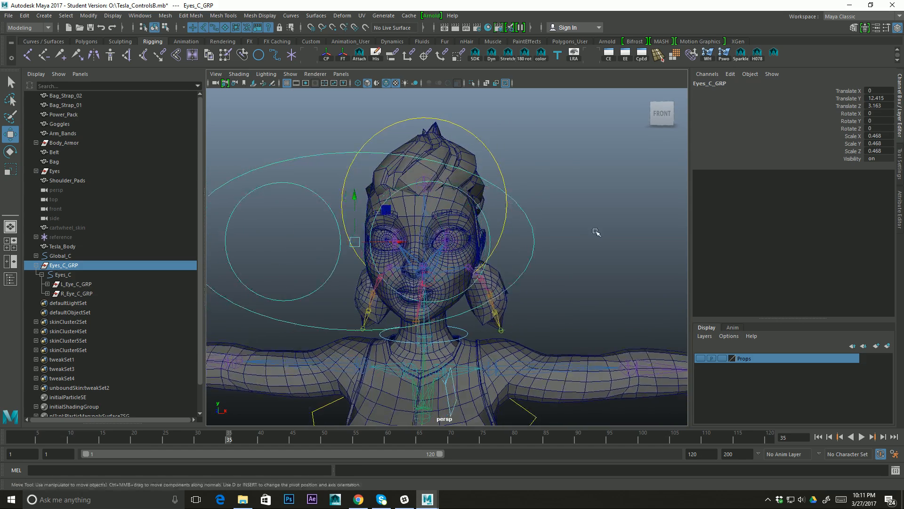
# Examine the Eyes_C control and its group in front of the face, checking their channel values.
pyautogui.click(585, 230)
pyautogui.keyDown('alt'); pyautogui.moveTo(507, 194); pyautogui.dragTo(566, 218); pyautogui.keyUp('alt')
pyautogui.keyDown('alt'); pyautogui.moveTo(598, 238); pyautogui.dragTo(516, 231); pyautogui.keyUp('alt')
pyautogui.hotkey('ctrl', 'z')
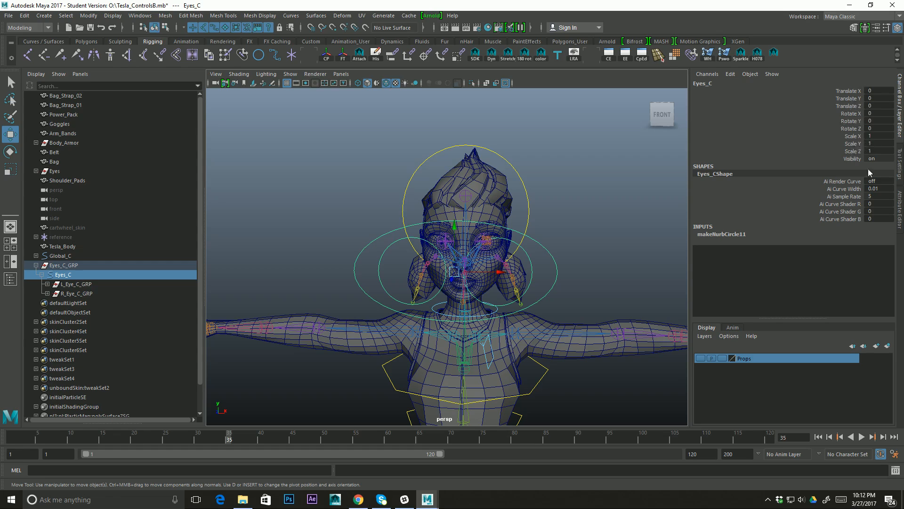
pyautogui.keyDown('alt'); pyautogui.moveTo(608, 237); pyautogui.dragTo(589, 226); pyautogui.keyUp('alt')
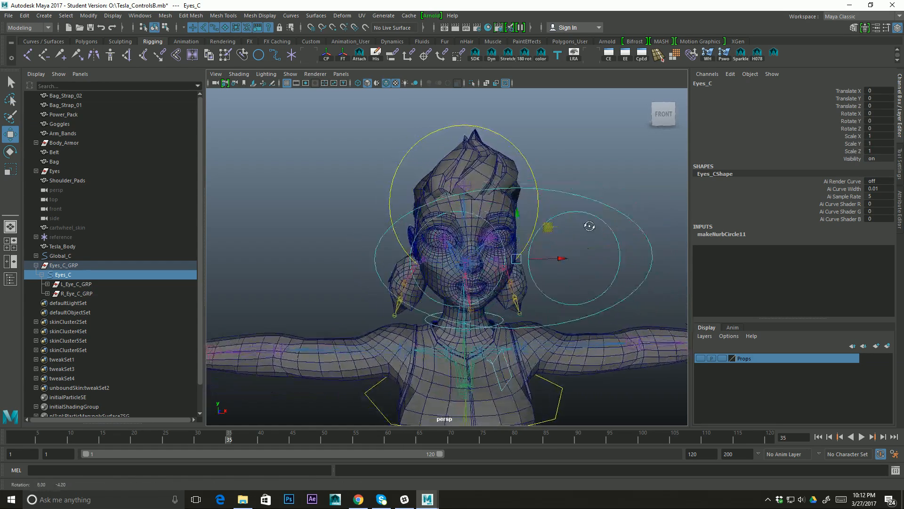
pyautogui.click(78, 265)
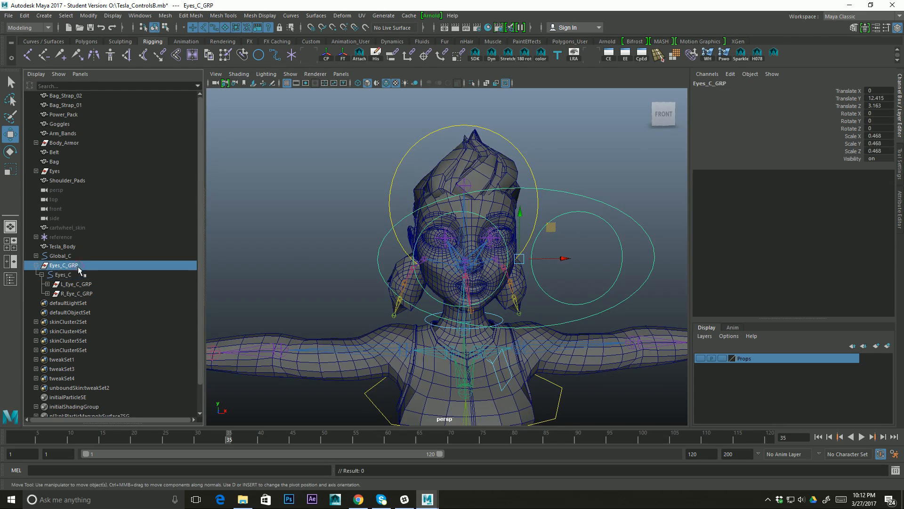
pyautogui.click(74, 276)
# Locate the L_Eye_sk joint inside the left eye and check its position relative to the eye controls.
pyautogui.keyDown('alt'); pyautogui.moveTo(358, 250); pyautogui.dragTo(410, 249); pyautogui.keyUp('alt')
pyautogui.keyDown('alt'); pyautogui.moveTo(348, 229); pyautogui.dragTo(407, 213, button='middle'); pyautogui.keyUp('alt')
pyautogui.keyDown('alt'); pyautogui.moveTo(408, 222); pyautogui.dragTo(499, 214, button='right'); pyautogui.keyUp('alt')
pyautogui.keyDown('alt'); pyautogui.moveTo(545, 214); pyautogui.dragTo(460, 218); pyautogui.keyUp('alt')
pyautogui.keyDown('alt'); pyautogui.moveTo(460, 218); pyautogui.dragTo(511, 220, button='right'); pyautogui.keyUp('alt')
pyautogui.moveTo(511, 220)
pyautogui.keyDown('alt'); pyautogui.mouseDown()
pyautogui.moveTo(544, 223)
pyautogui.moveTo(514, 221)
pyautogui.moveTo(541, 223)
pyautogui.moveTo(528, 221)
pyautogui.mouseUp(); pyautogui.keyUp('alt')
pyautogui.keyDown('alt'); pyautogui.moveTo(527, 221); pyautogui.dragTo(661, 199, button='right'); pyautogui.keyUp('alt')
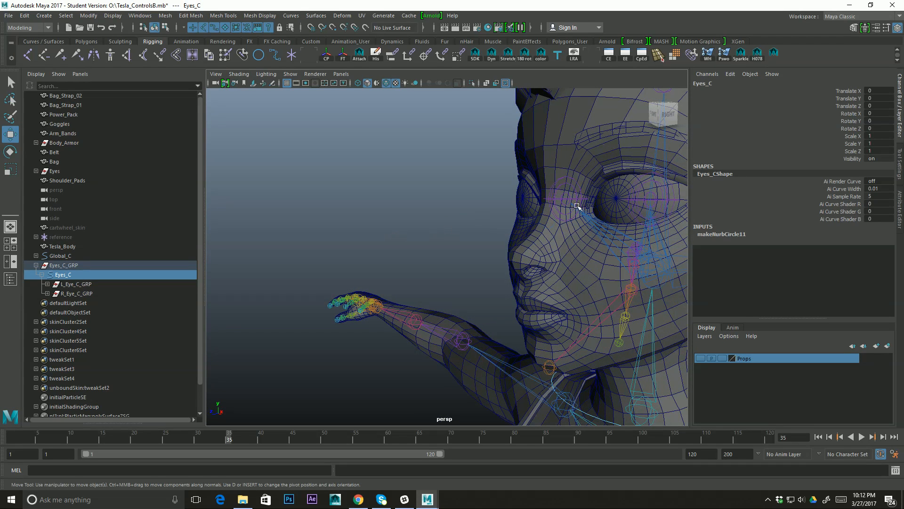
pyautogui.click(640, 185)
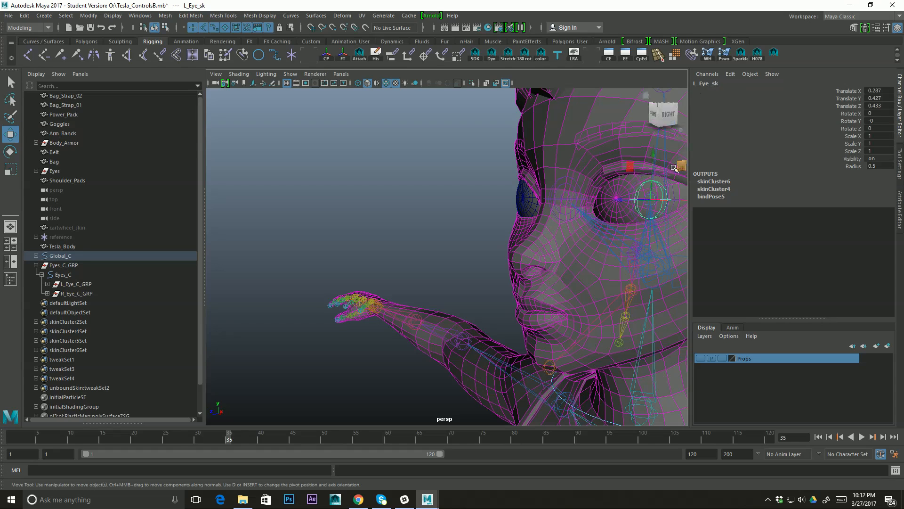
pyautogui.press('f')
pyautogui.keyDown('alt'); pyautogui.moveTo(609, 197); pyautogui.dragTo(362, 238, button='right'); pyautogui.keyUp('alt')
pyautogui.keyDown('alt'); pyautogui.moveTo(362, 237); pyautogui.dragTo(416, 236); pyautogui.keyUp('alt')
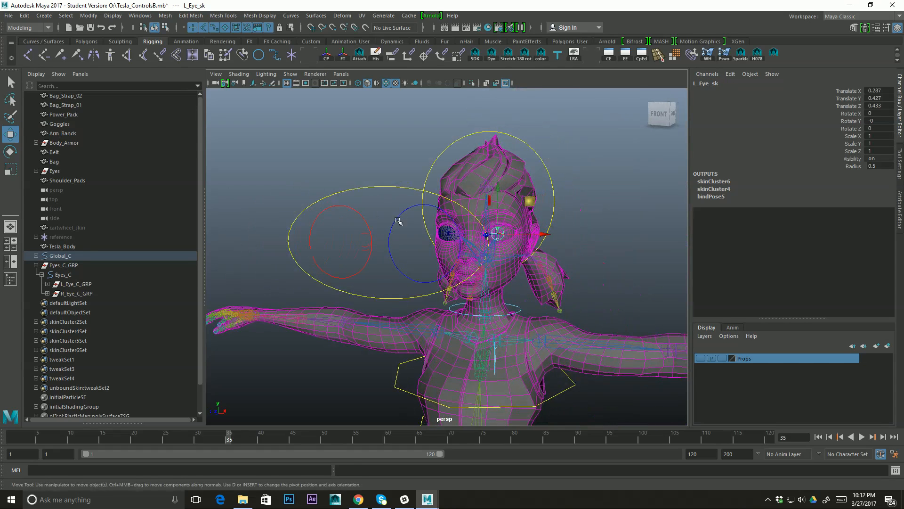
# Select the L_Eye_C control curve first and add the L_Eye_sk joint inside the left eye to the selection.
pyautogui.click(404, 216)
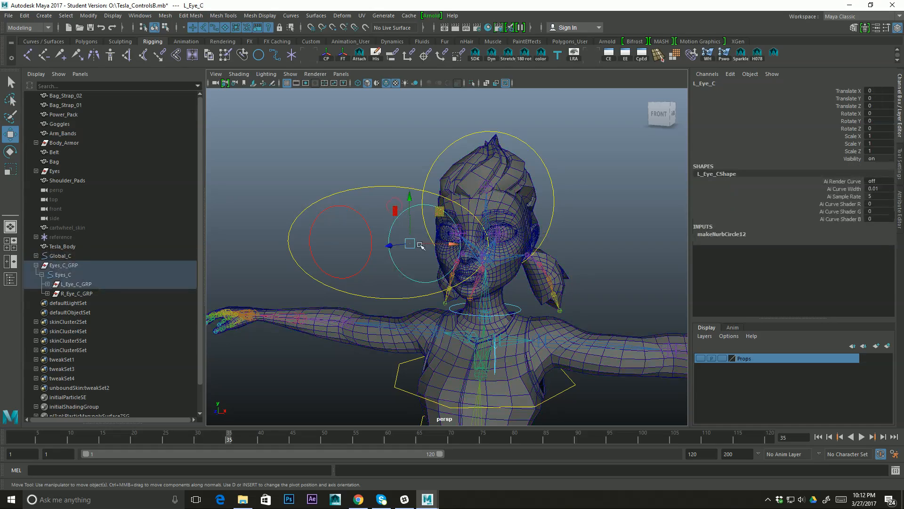
pyautogui.keyDown('alt'); pyautogui.moveTo(429, 264); pyautogui.dragTo(373, 244); pyautogui.keyUp('alt')
pyautogui.keyDown('alt'); pyautogui.moveTo(373, 244); pyautogui.dragTo(397, 214, button='right'); pyautogui.keyUp('alt')
pyautogui.moveTo(381, 216)
pyautogui.keyDown('alt'); pyautogui.mouseDown()
pyautogui.moveTo(465, 228)
pyautogui.moveTo(382, 221)
pyautogui.mouseUp(); pyautogui.keyUp('alt')
pyautogui.keyDown('alt'); pyautogui.moveTo(495, 208); pyautogui.dragTo(325, 238, button='right'); pyautogui.keyUp('alt')
pyautogui.keyDown('alt'); pyautogui.moveTo(518, 244); pyautogui.dragTo(487, 238); pyautogui.keyUp('alt')
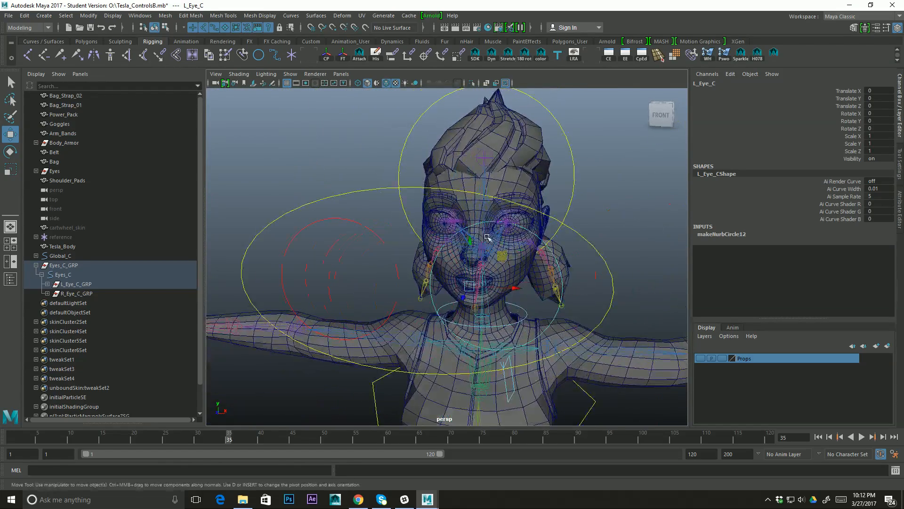
pyautogui.keyDown('alt'); pyautogui.moveTo(493, 244); pyautogui.dragTo(501, 222, button='right'); pyautogui.keyUp('alt')
pyautogui.keyDown('alt'); pyautogui.moveTo(584, 216); pyautogui.dragTo(510, 222); pyautogui.keyUp('alt')
pyautogui.click(646, 210)
pyautogui.click(667, 229)
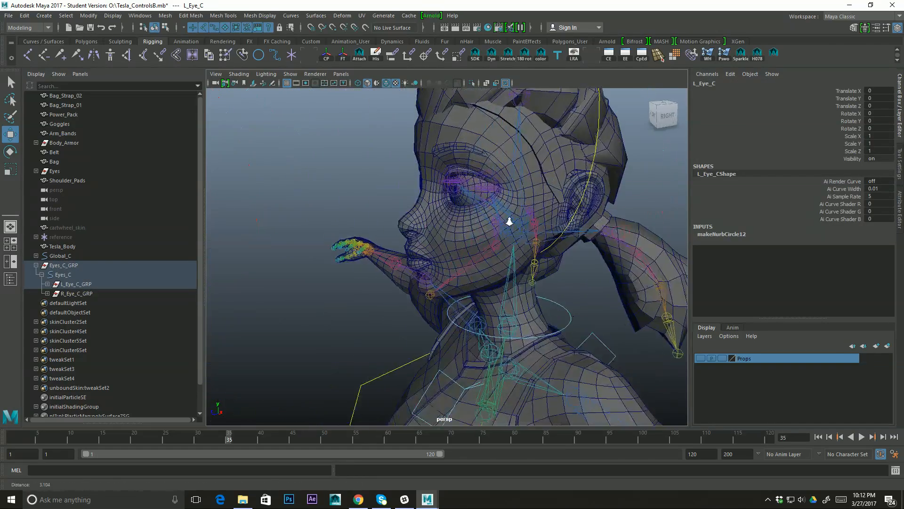
pyautogui.keyDown('alt'); pyautogui.moveTo(509, 221); pyautogui.dragTo(602, 170, button='right'); pyautogui.keyUp('alt')
pyautogui.keyDown('alt'); pyautogui.moveTo(601, 170); pyautogui.dragTo(597, 198, button='middle'); pyautogui.keyUp('alt')
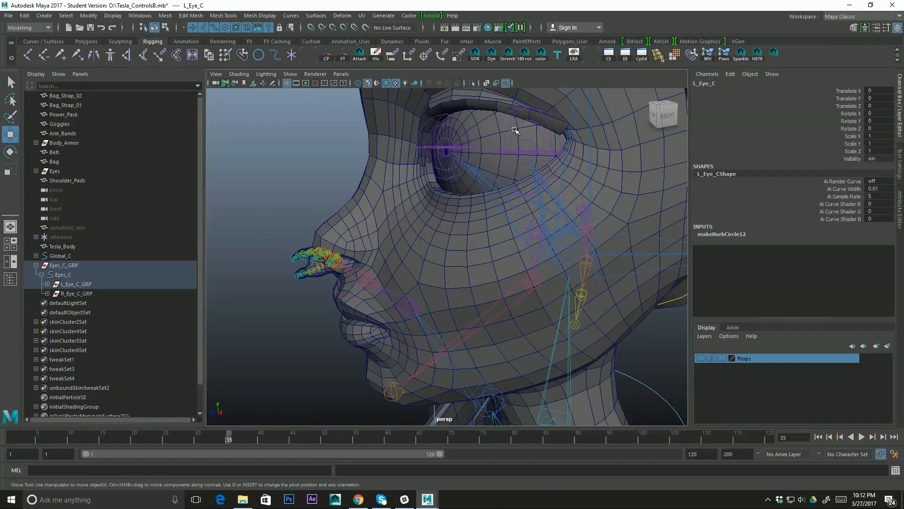
pyautogui.click(520, 125)
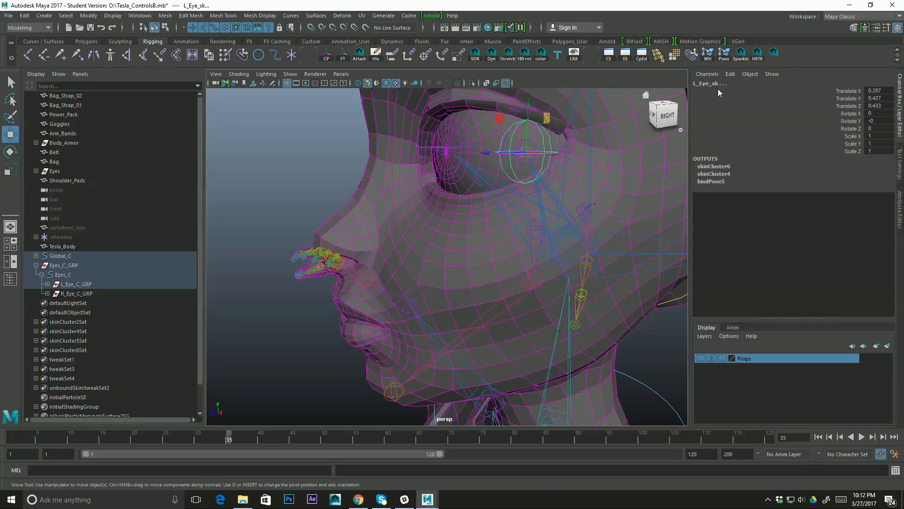
# Switch the menu set to Rigging for constraining the L_Eye_sk joint to L_Eye_C.
pyautogui.keyDown('alt'); pyautogui.moveTo(478, 157); pyautogui.dragTo(371, 212, button='right'); pyautogui.keyUp('alt')
pyautogui.keyDown('alt'); pyautogui.moveTo(395, 210); pyautogui.dragTo(516, 186); pyautogui.keyUp('alt')
pyautogui.keyDown('alt'); pyautogui.moveTo(516, 186); pyautogui.dragTo(401, 192, button='right'); pyautogui.keyUp('alt')
pyautogui.keyDown('alt'); pyautogui.moveTo(401, 193); pyautogui.dragTo(426, 220, button='middle'); pyautogui.keyUp('alt')
pyautogui.keyDown('alt'); pyautogui.moveTo(408, 218); pyautogui.dragTo(431, 204); pyautogui.keyUp('alt')
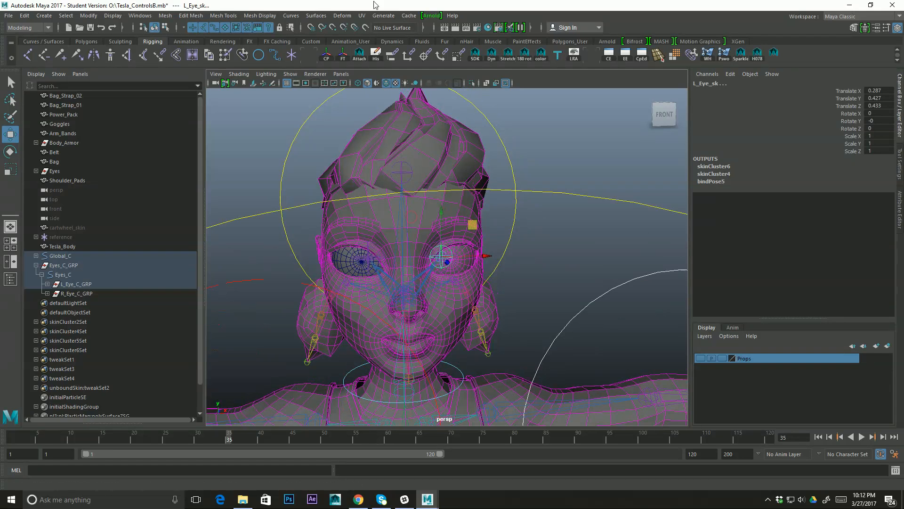
pyautogui.keyDown('alt'); pyautogui.moveTo(422, 169); pyautogui.dragTo(438, 195); pyautogui.keyUp('alt')
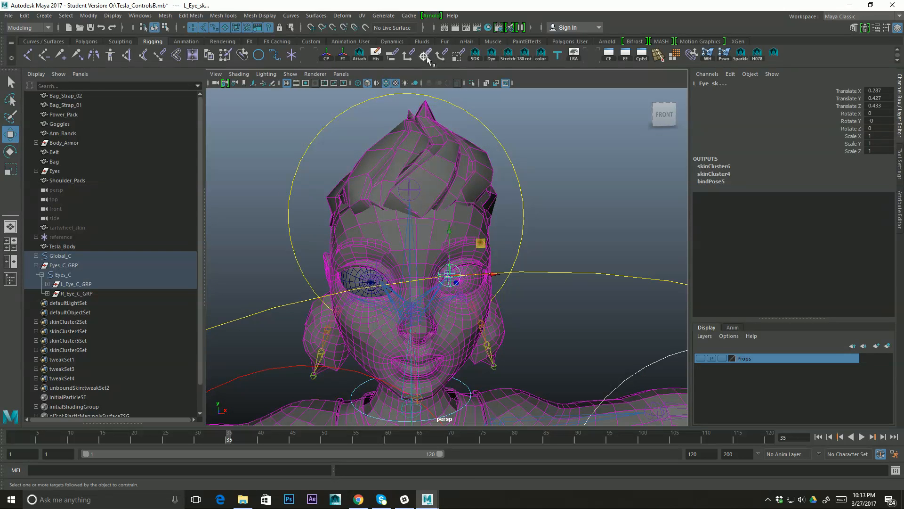
pyautogui.click(47, 29)
pyautogui.click(35, 48)
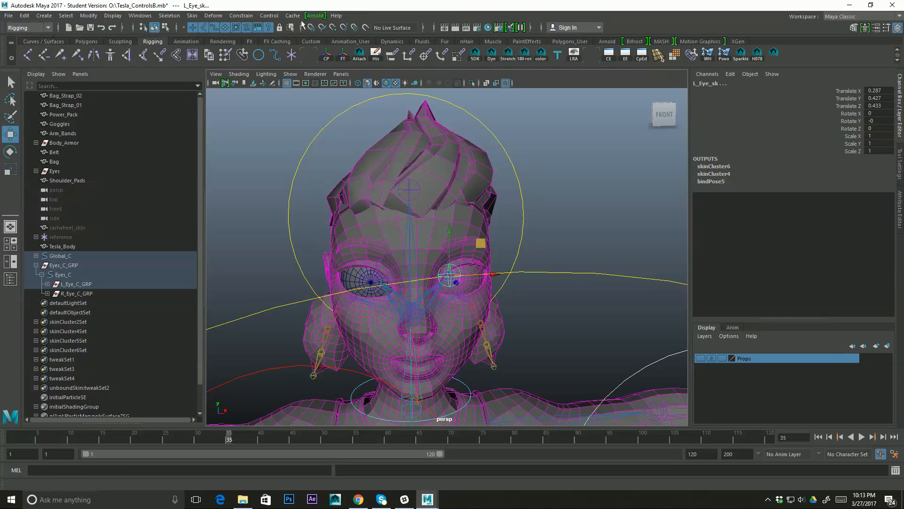
# Aim-constrain the L_Eye_sk joint to L_Eye_C with Maintain Offset enabled, aim vector 1, 0, 0 and all axes constrained.
pyautogui.click(241, 16)
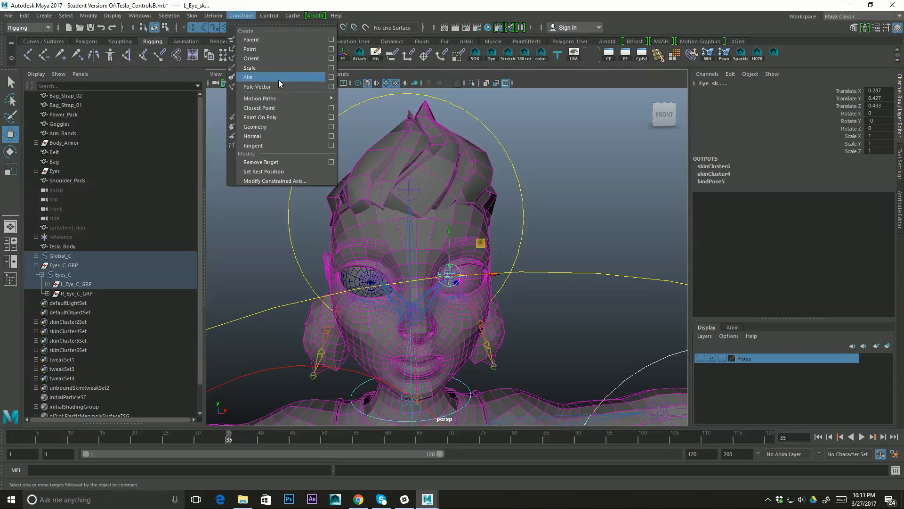
pyautogui.click(331, 78)
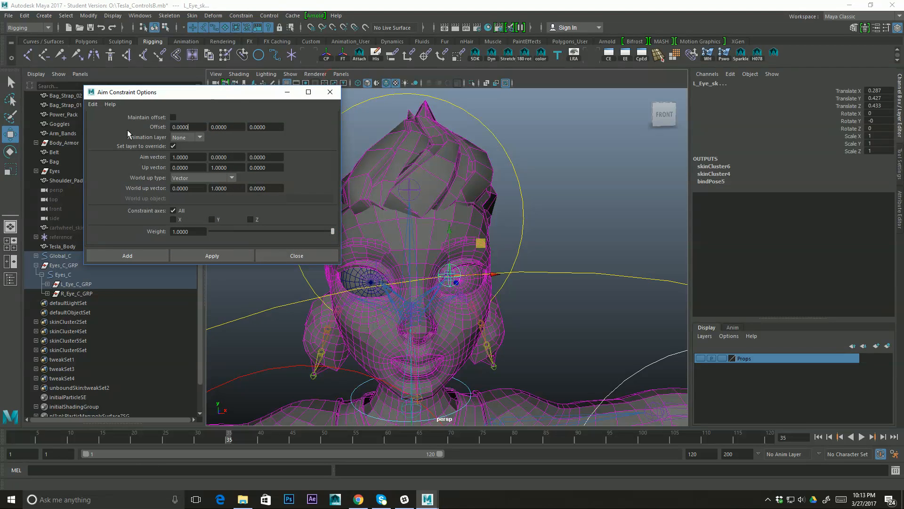
pyautogui.click(173, 117)
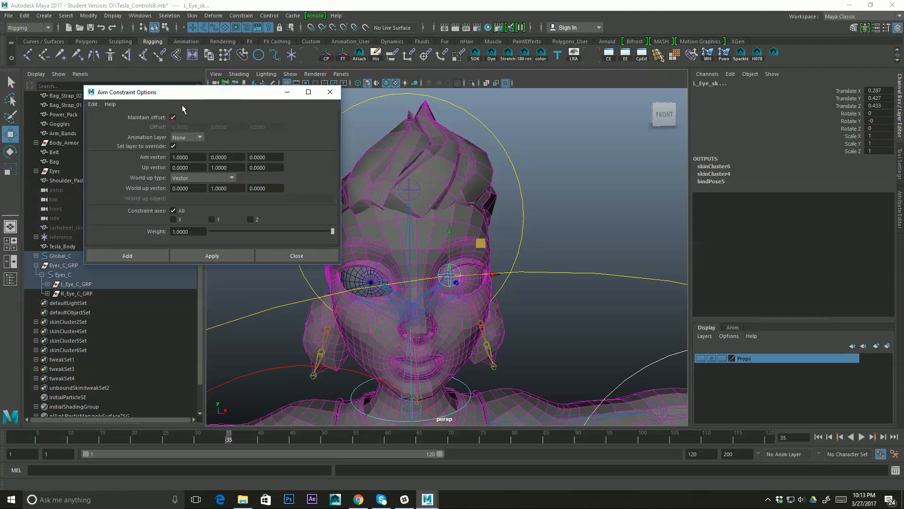
pyautogui.moveTo(200, 96); pyautogui.dragTo(192, 91)
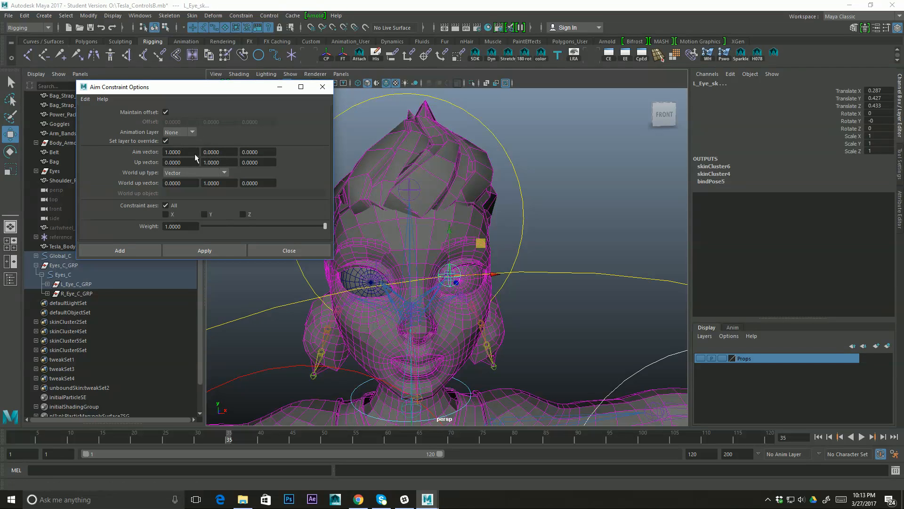
pyautogui.moveTo(219, 98); pyautogui.dragTo(205, 94)
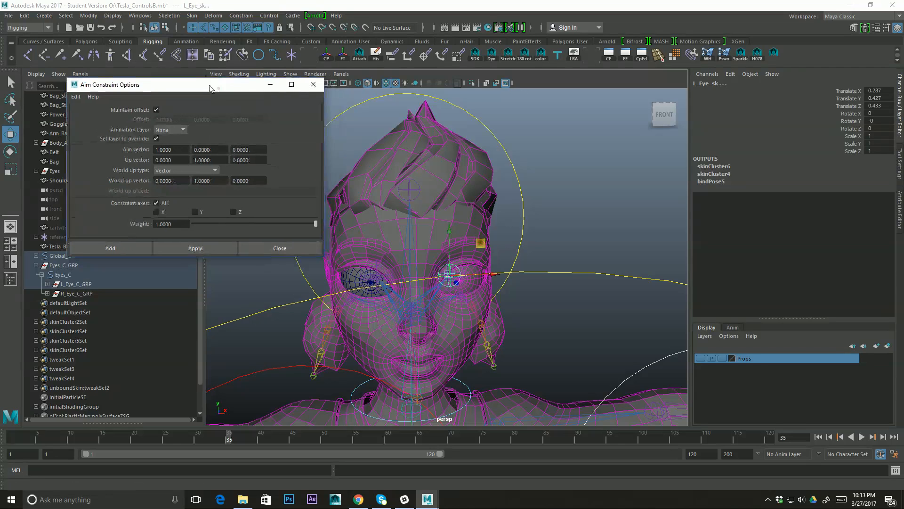
pyautogui.scroll(2, 419, 215)
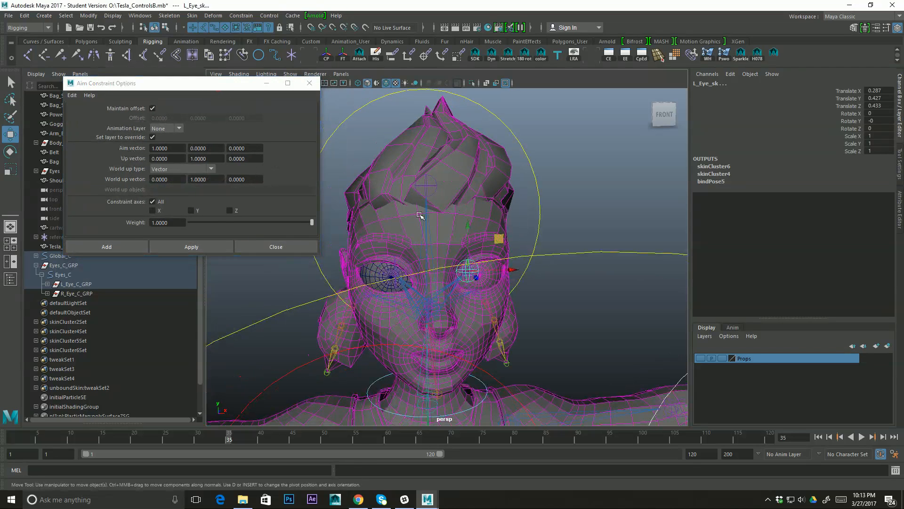
pyautogui.click(196, 247)
# Select R_Eye_C followed by the R_Eye_sk joint in the right eye and apply the aim constraint with the same options.
pyautogui.scroll(-2, 478, 257)
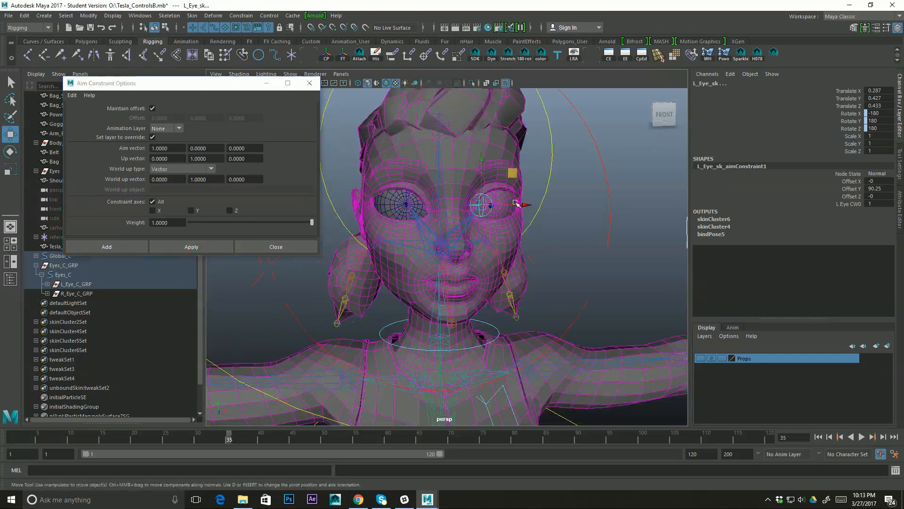
pyautogui.scroll(-2, 541, 226)
pyautogui.scroll(5, 545, 230)
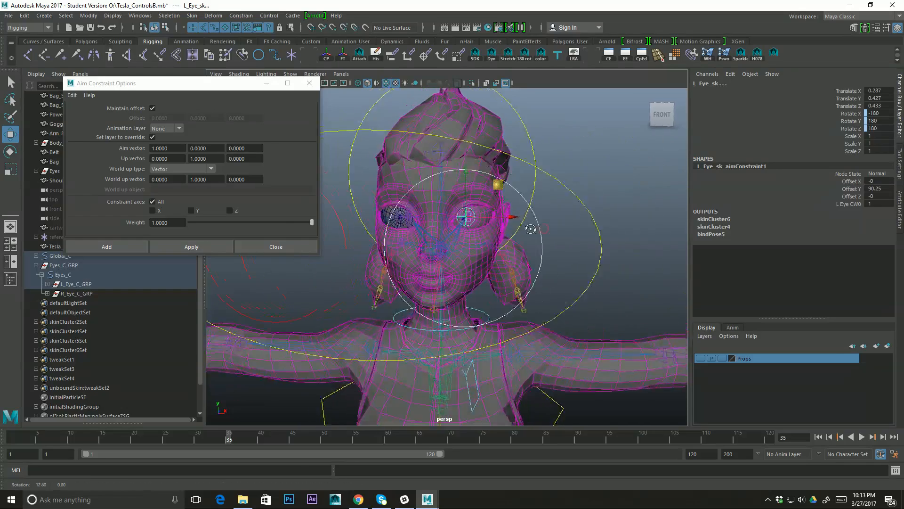
pyautogui.scroll(3, 528, 227)
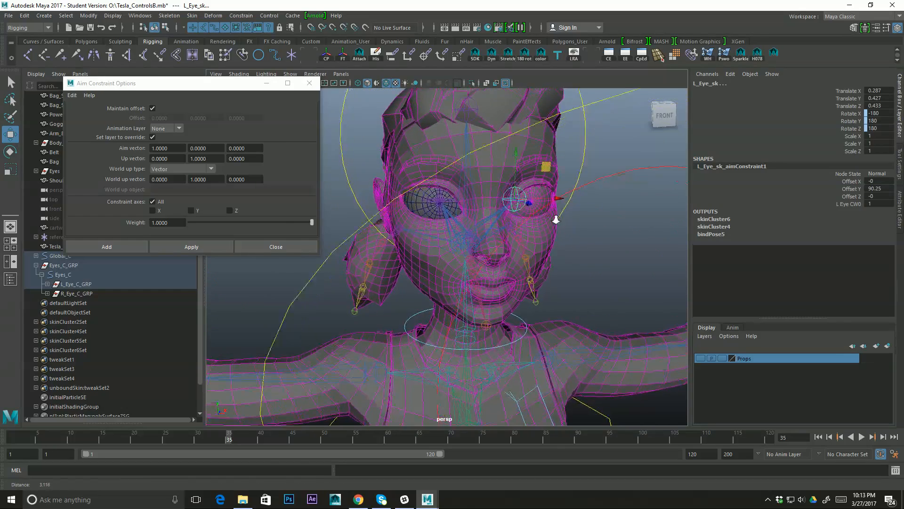
pyautogui.scroll(-4, 547, 240)
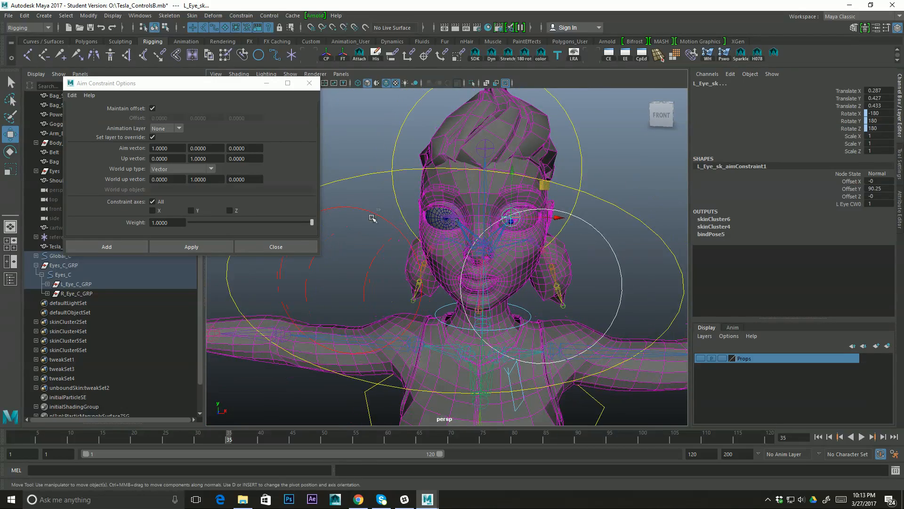
pyautogui.click(373, 218)
pyautogui.scroll(6, 479, 234)
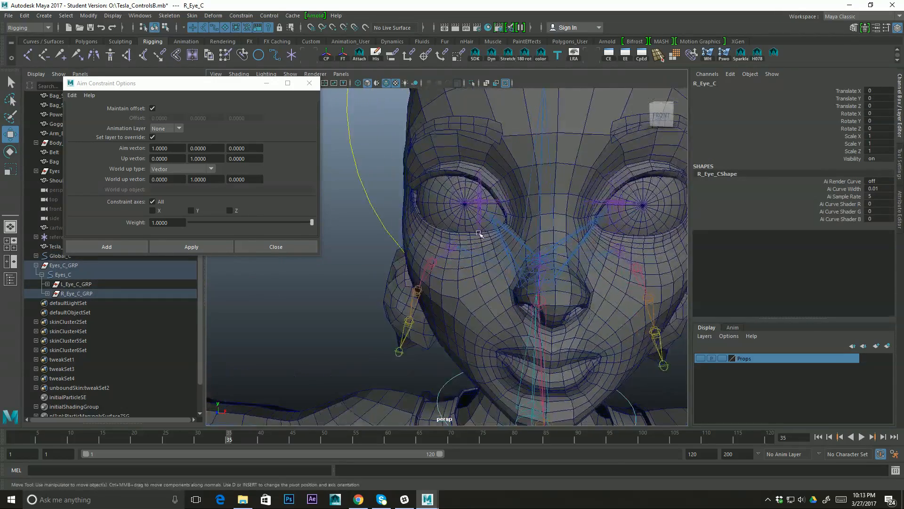
pyautogui.scroll(4, 479, 233)
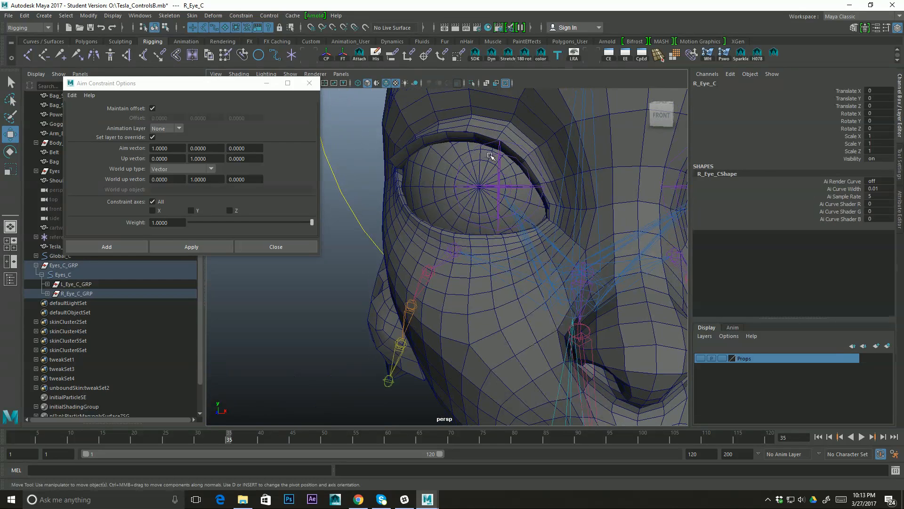
pyautogui.click(496, 151)
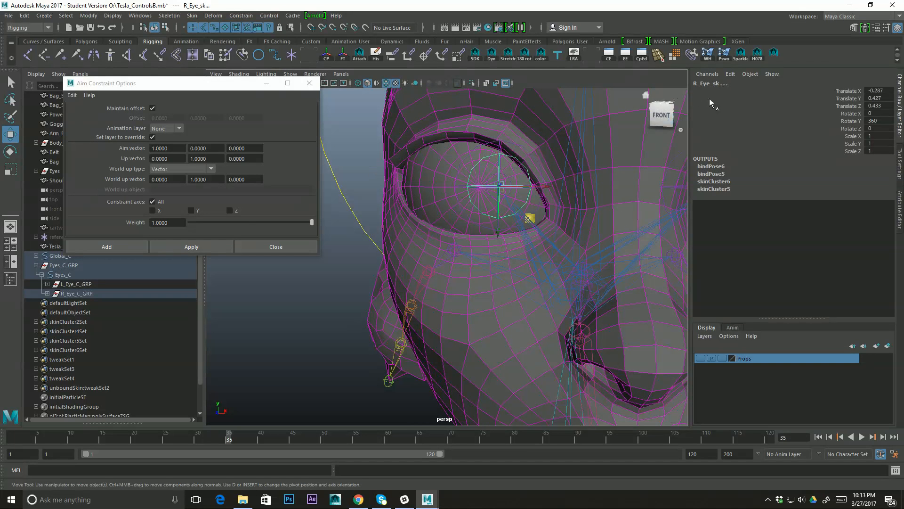
pyautogui.scroll(-5, 569, 153)
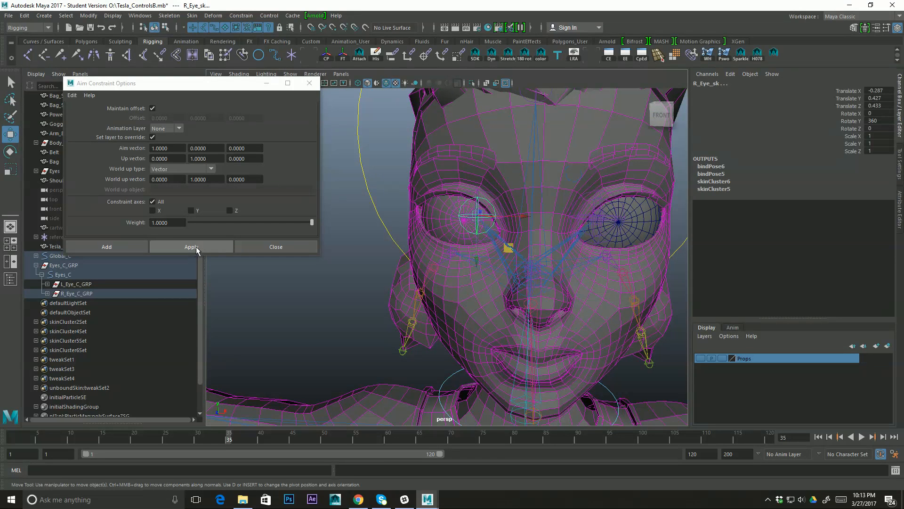
pyautogui.click(195, 247)
# Test the aim constraints on both eyes by moving the Eyes_C control around, and undo the moves.
pyautogui.scroll(-5, 460, 274)
pyautogui.keyDown('alt'); pyautogui.moveTo(466, 278); pyautogui.dragTo(406, 262); pyautogui.keyUp('alt')
pyautogui.click(594, 208)
pyautogui.hotkey('ctrl', 'z')
pyautogui.hotkey('ctrl', 'z')
pyautogui.hotkey('ctrl', 'z')
pyautogui.hotkey('ctrl', 'z')
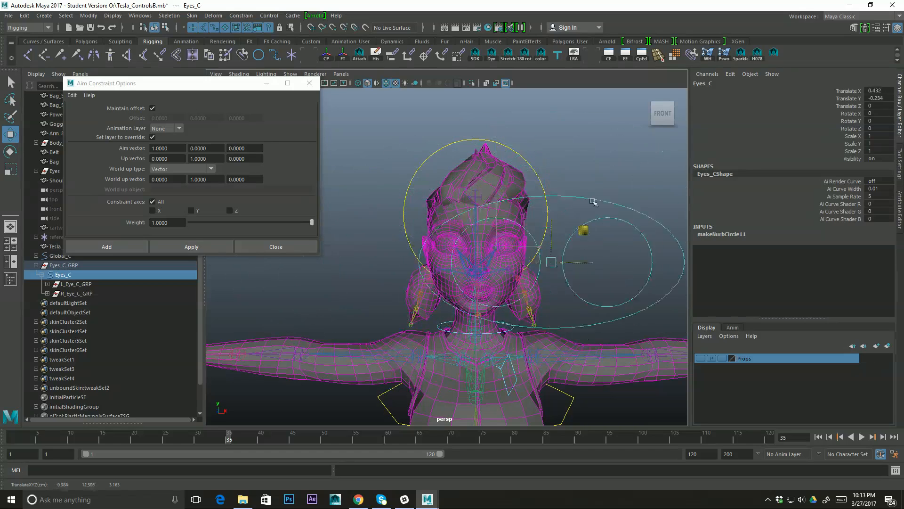
# Move L_Eye_C on its own to test the left eye's aim, and undo the moves.
pyautogui.keyDown('alt'); pyautogui.moveTo(547, 206); pyautogui.dragTo(601, 203); pyautogui.keyUp('alt')
pyautogui.click(645, 160)
pyautogui.click(637, 208)
pyautogui.keyDown('alt'); pyautogui.moveTo(652, 228); pyautogui.dragTo(557, 213); pyautogui.keyUp('alt')
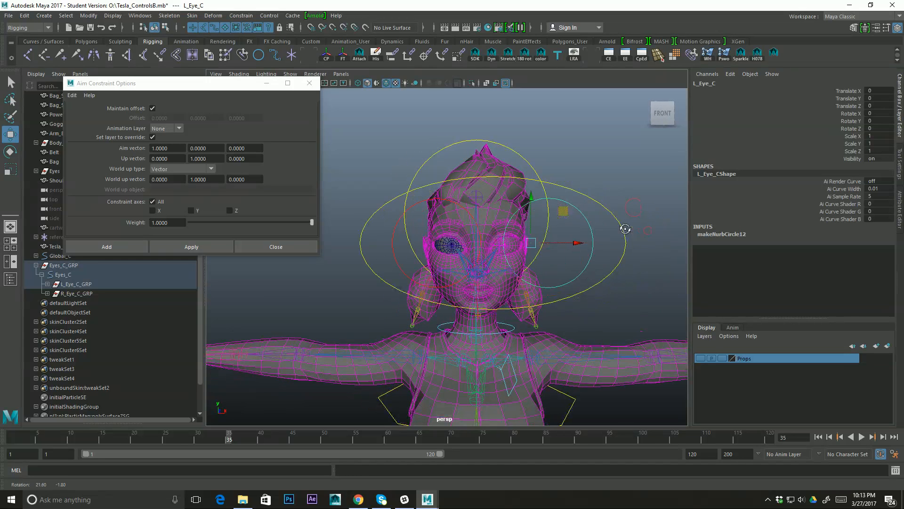
pyautogui.moveTo(562, 211); pyautogui.dragTo(575, 171, button='middle')
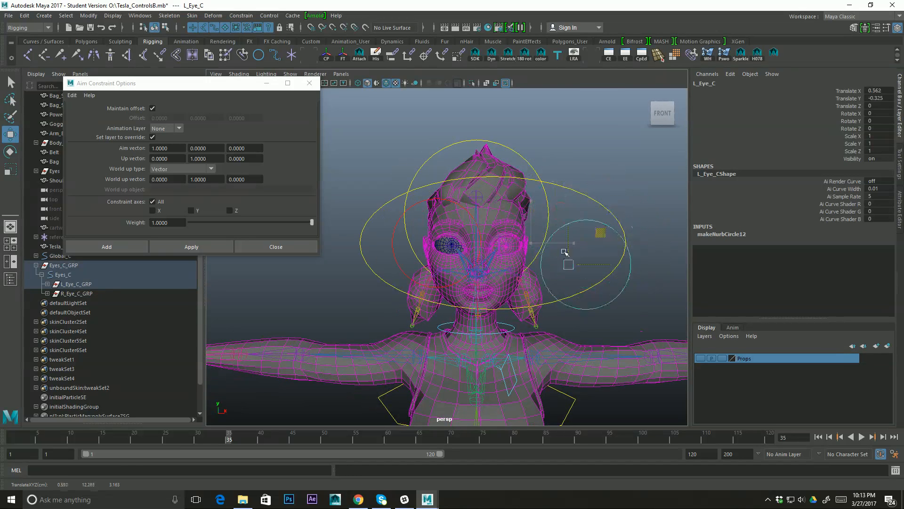
pyautogui.moveTo(525, 221); pyautogui.dragTo(589, 203, button='middle')
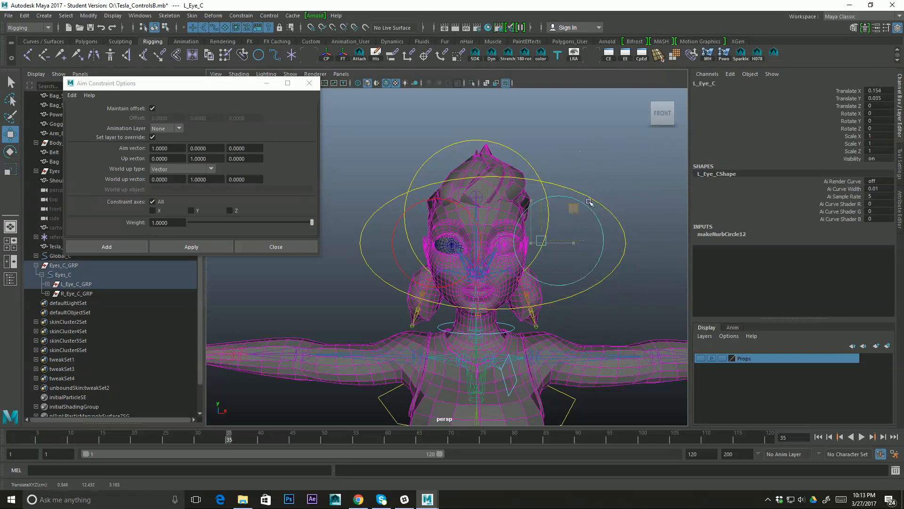
pyautogui.hotkey('ctrl', 'z')
# Test moving Eyes_C again from the front, undo the move and close the aim constraint options.
pyautogui.keyDown('alt'); pyautogui.moveTo(416, 227); pyautogui.dragTo(556, 221); pyautogui.keyUp('alt')
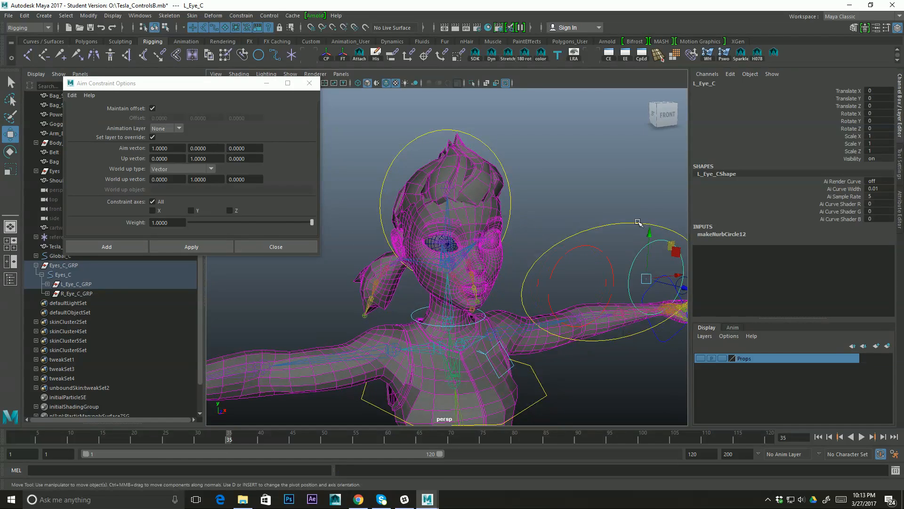
pyautogui.click(637, 223)
pyautogui.keyDown('alt'); pyautogui.moveTo(631, 242); pyautogui.dragTo(556, 205); pyautogui.keyUp('alt')
pyautogui.moveTo(514, 190); pyautogui.dragTo(523, 171, button='middle')
pyautogui.hotkey('ctrl', 'z')
pyautogui.keyDown('alt'); pyautogui.moveTo(529, 177); pyautogui.dragTo(605, 254); pyautogui.keyUp('alt')
pyautogui.click(310, 84)
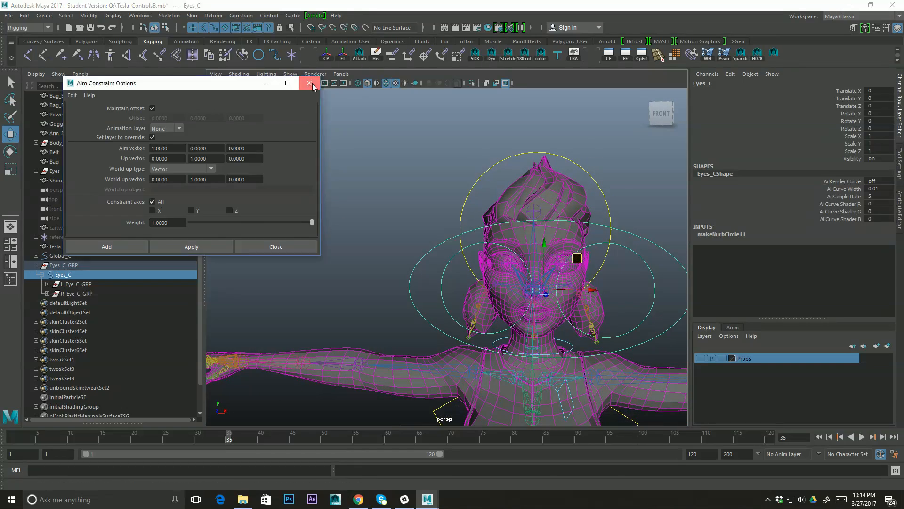
# Move Eyes_C once more while watching both eyes, and undo that move.
pyautogui.keyDown('alt'); pyautogui.moveTo(561, 264); pyautogui.dragTo(490, 240, button='middle'); pyautogui.keyUp('alt')
pyautogui.keyDown('alt'); pyautogui.moveTo(491, 240); pyautogui.dragTo(480, 241, button='right'); pyautogui.keyUp('alt')
pyautogui.keyDown('alt'); pyautogui.moveTo(481, 241); pyautogui.dragTo(442, 246); pyautogui.keyUp('alt')
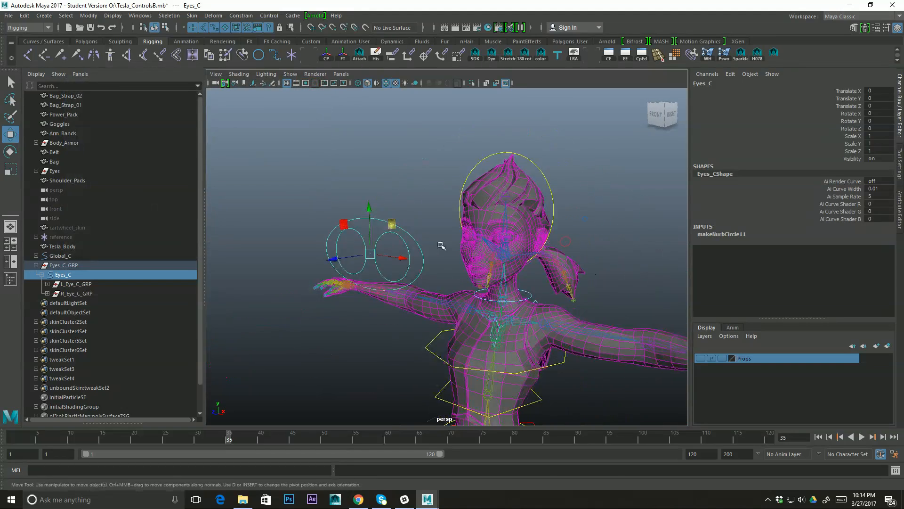
pyautogui.keyDown('alt'); pyautogui.moveTo(442, 247); pyautogui.dragTo(561, 233, button='right'); pyautogui.keyUp('alt')
pyautogui.keyDown('alt'); pyautogui.moveTo(561, 233); pyautogui.dragTo(359, 275); pyautogui.keyUp('alt')
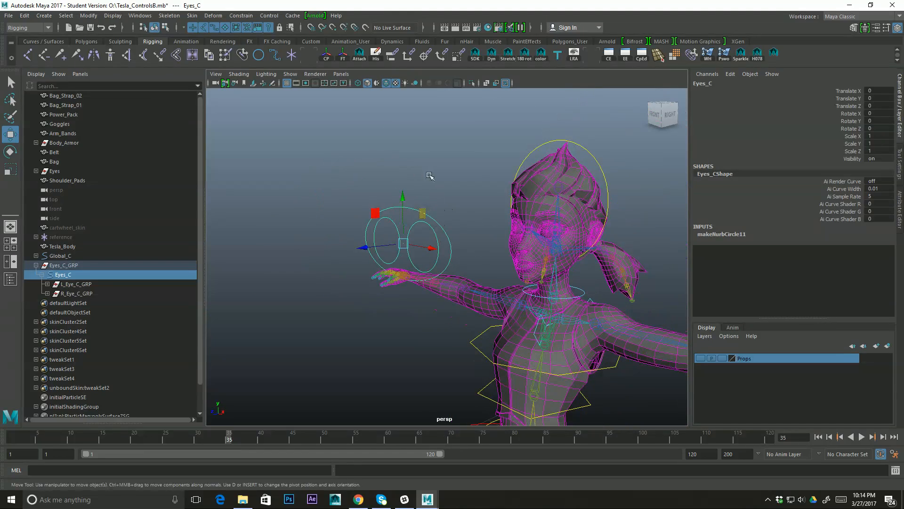
pyautogui.click(408, 197)
pyautogui.click(413, 209)
pyautogui.keyDown('alt'); pyautogui.moveTo(413, 208); pyautogui.dragTo(536, 217); pyautogui.keyUp('alt')
pyautogui.moveTo(507, 218); pyautogui.dragTo(450, 200, button='middle')
pyautogui.hotkey('ctrl', 'z')
# Parent Eyes_C_GRP under the Head_C control around the head.
pyautogui.keyDown('alt'); pyautogui.moveTo(586, 219); pyautogui.dragTo(438, 247); pyautogui.keyUp('alt')
pyautogui.click(63, 265)
pyautogui.click(36, 265)
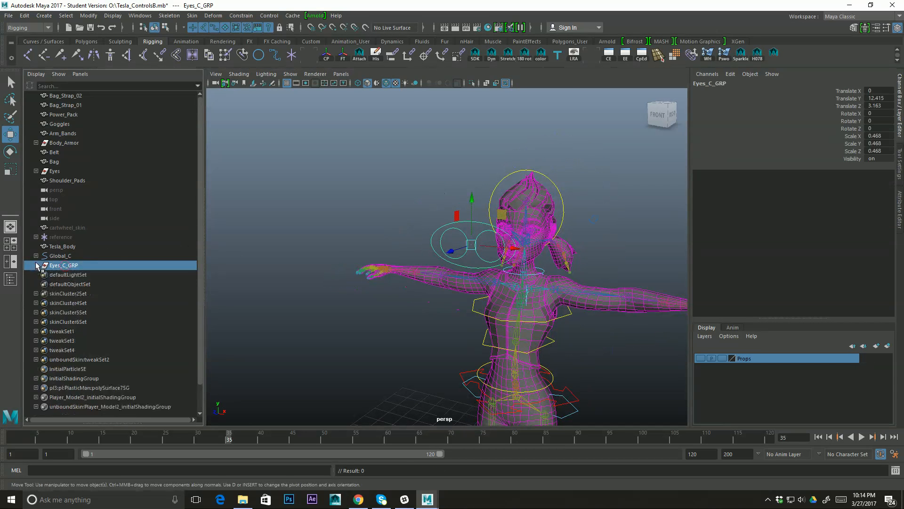
pyautogui.keyDown('alt'); pyautogui.moveTo(600, 180); pyautogui.dragTo(516, 203, button='middle'); pyautogui.keyUp('alt')
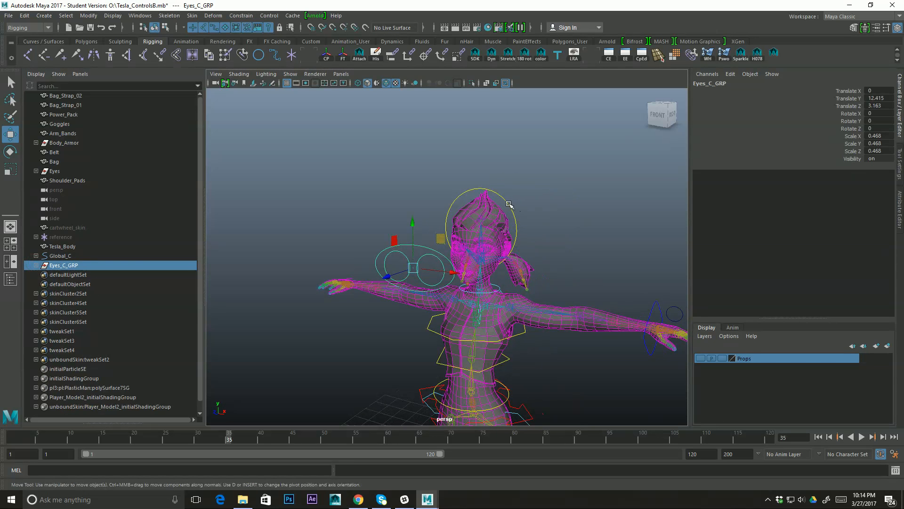
pyautogui.click(519, 207)
pyautogui.scroll(6, 539, 213)
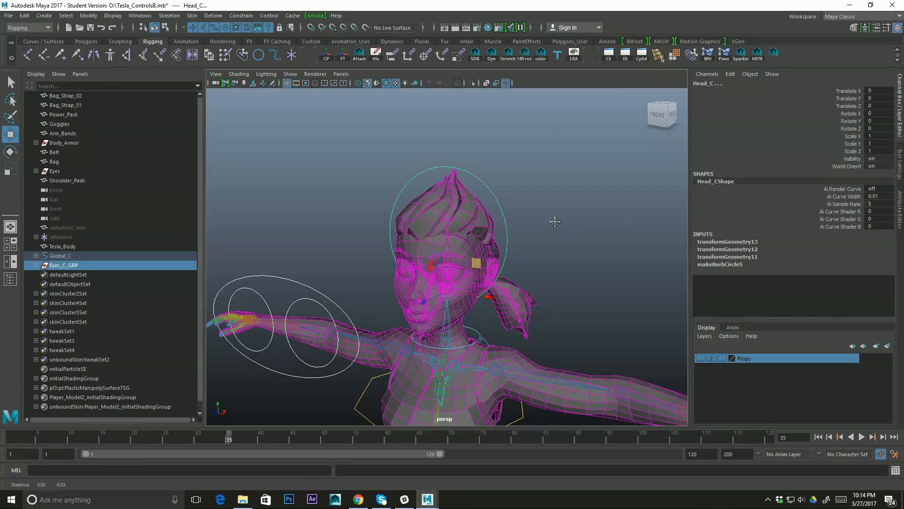
pyautogui.press('p')
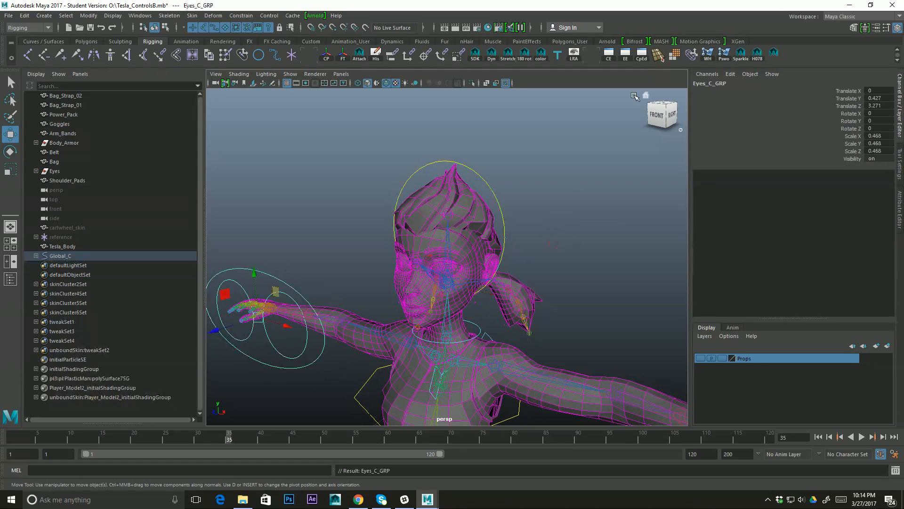
# Rotate Head_C to test that the parented eye controls follow the head, and undo the rotations.
pyautogui.keyDown('alt'); pyautogui.moveTo(401, 179); pyautogui.dragTo(537, 181); pyautogui.keyUp('alt')
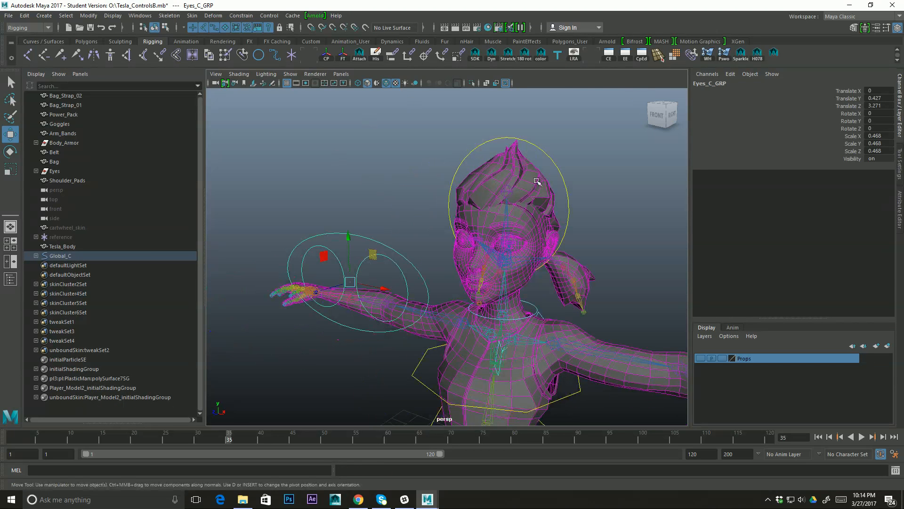
pyautogui.click(484, 147)
pyautogui.keyDown('alt'); pyautogui.moveTo(483, 148); pyautogui.dragTo(490, 176); pyautogui.keyUp('alt')
pyautogui.press('e')
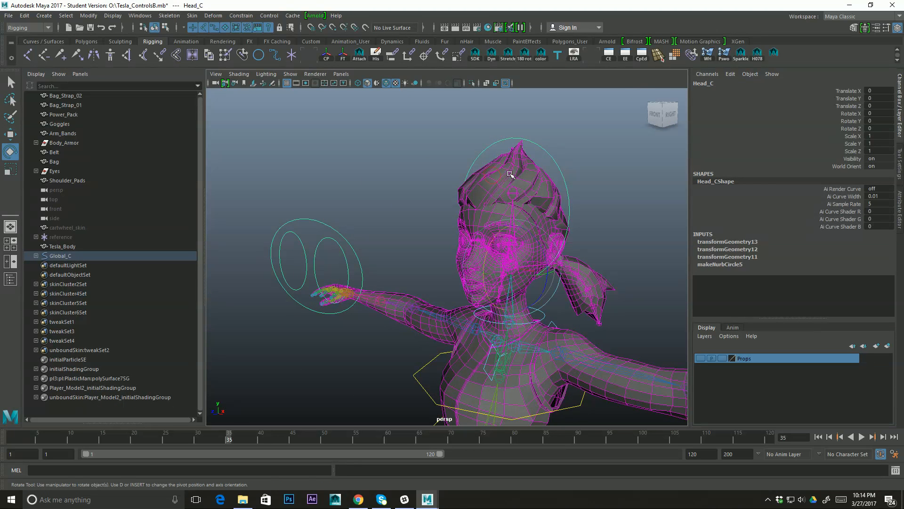
pyautogui.click(498, 238)
pyautogui.click(900, 172)
pyautogui.click(767, 219)
pyautogui.click(774, 233)
pyautogui.click(899, 104)
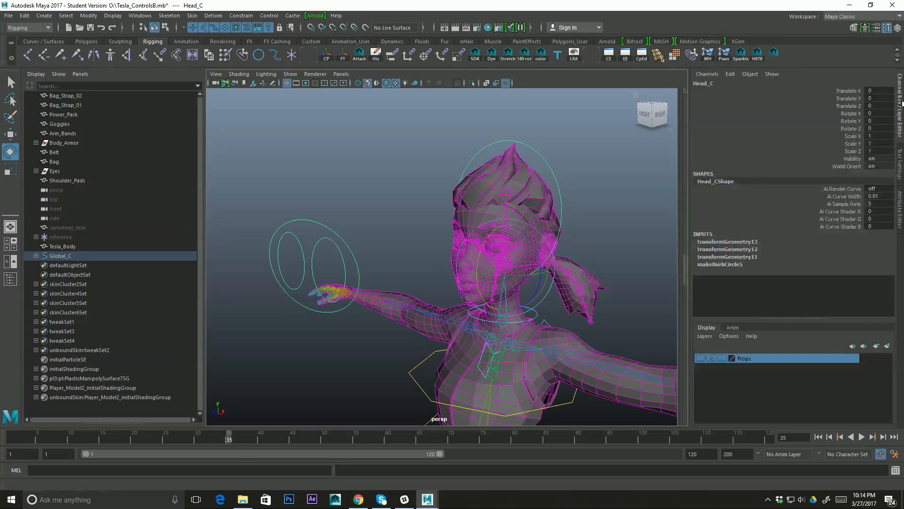
pyautogui.keyDown('alt'); pyautogui.moveTo(513, 227); pyautogui.dragTo(532, 206); pyautogui.keyUp('alt')
pyautogui.moveTo(542, 240); pyautogui.dragTo(561, 244)
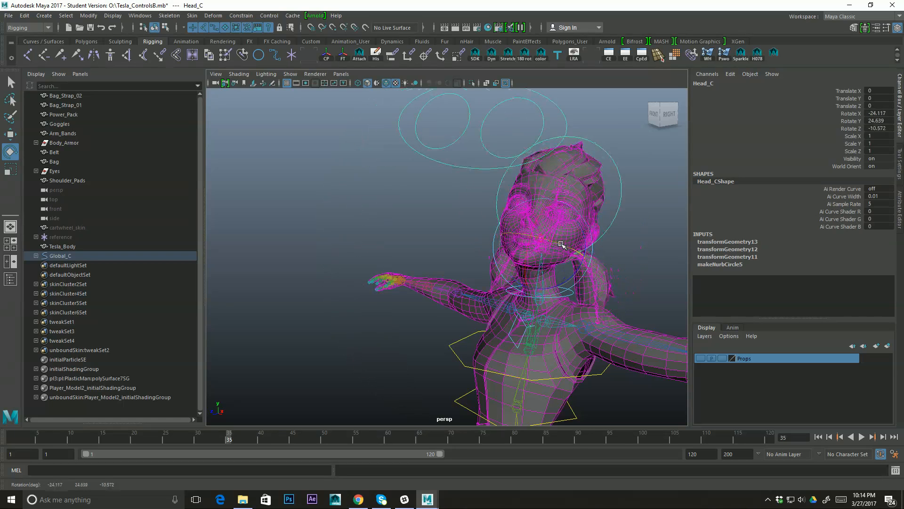
pyautogui.hotkey('ctrl', 'z')
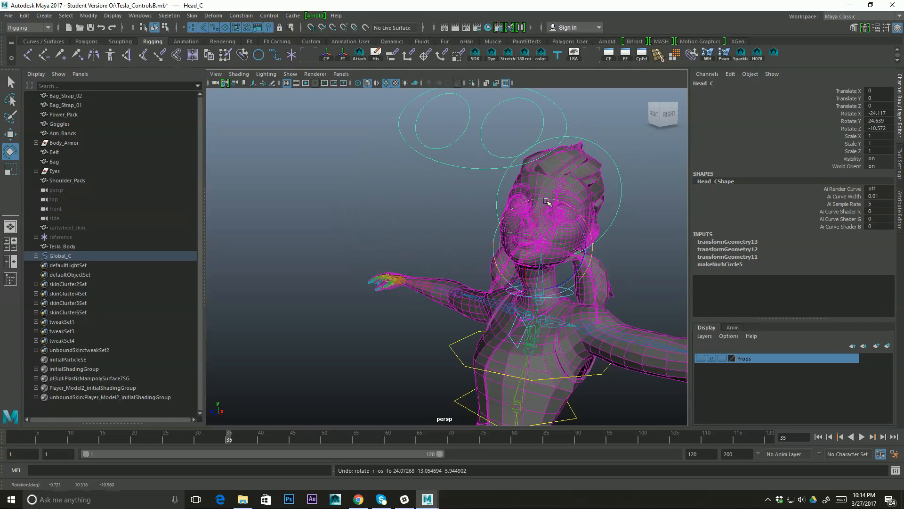
pyautogui.hotkey('ctrl', 'z')
# Select Eyes_C and examine its placement relative to the head from the front and the side.
pyautogui.keyDown('alt'); pyautogui.moveTo(489, 200); pyautogui.dragTo(446, 230, button='right'); pyautogui.keyUp('alt')
pyautogui.keyDown('alt'); pyautogui.moveTo(446, 230); pyautogui.dragTo(472, 175); pyautogui.keyUp('alt')
pyautogui.click(506, 203)
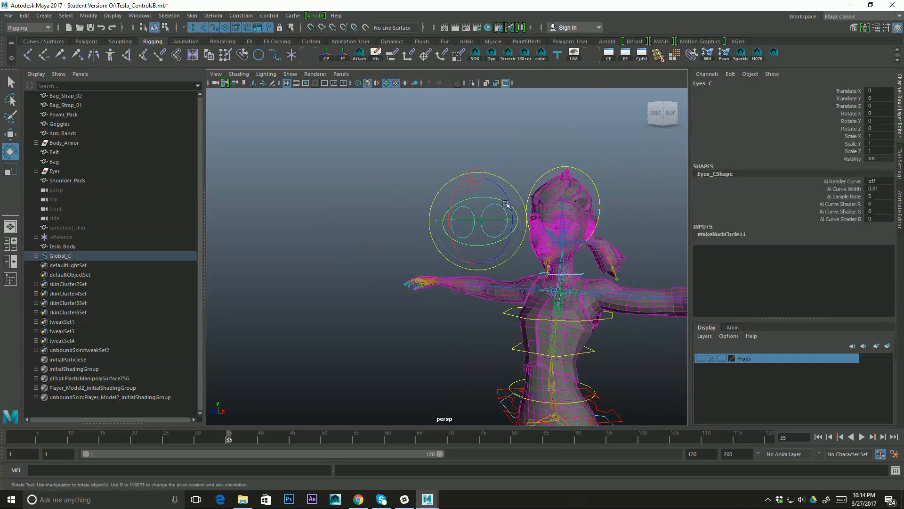
pyautogui.keyDown('alt'); pyautogui.moveTo(613, 171); pyautogui.dragTo(557, 182, button='middle'); pyautogui.keyUp('alt')
pyautogui.keyDown('alt'); pyautogui.moveTo(464, 194); pyautogui.dragTo(480, 206); pyautogui.keyUp('alt')
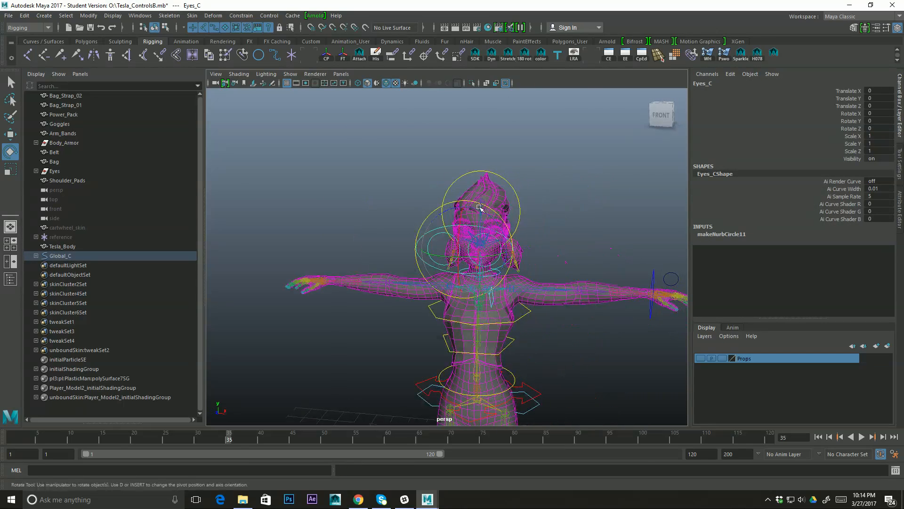
pyautogui.keyDown('alt'); pyautogui.moveTo(480, 206); pyautogui.dragTo(605, 204, button='right'); pyautogui.keyUp('alt')
pyautogui.moveTo(544, 219)
pyautogui.keyDown('alt'); pyautogui.mouseDown()
pyautogui.moveTo(484, 218)
pyautogui.moveTo(562, 209)
pyautogui.moveTo(585, 216)
pyautogui.moveTo(534, 218)
pyautogui.mouseUp(); pyautogui.keyUp('alt')
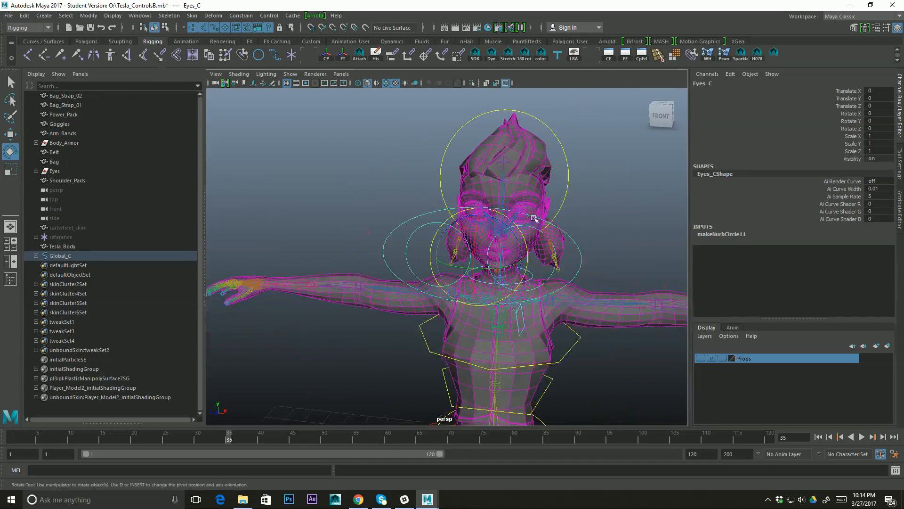
pyautogui.keyDown('alt'); pyautogui.moveTo(532, 201); pyautogui.dragTo(554, 188, button='middle'); pyautogui.keyUp('alt')
pyautogui.keyDown('alt'); pyautogui.moveTo(555, 188); pyautogui.dragTo(504, 184, button='right'); pyautogui.keyUp('alt')
pyautogui.keyDown('alt'); pyautogui.moveTo(504, 184); pyautogui.dragTo(438, 182); pyautogui.keyUp('alt')
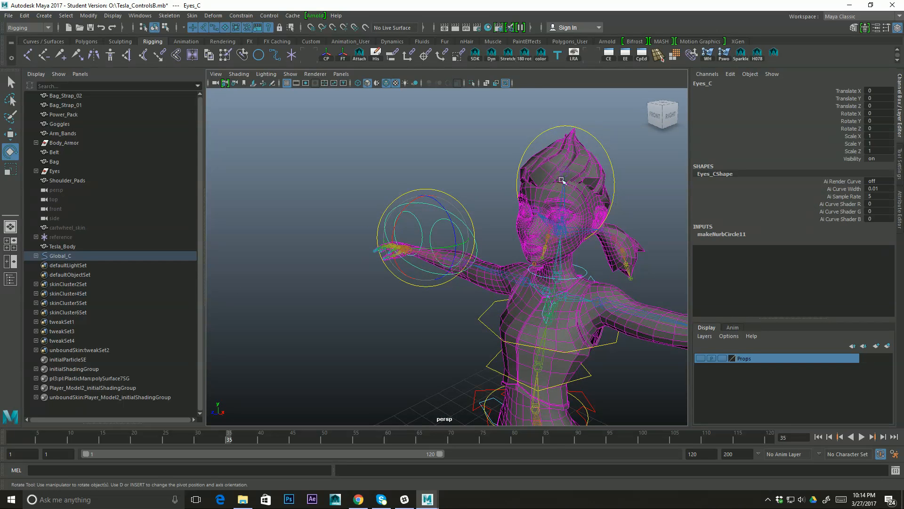
# Add a keyable Boolean attribute named World_Position to the Eyes_C control.
pyautogui.keyDown('alt'); pyautogui.moveTo(562, 180); pyautogui.dragTo(528, 203, button='middle'); pyautogui.keyUp('alt')
pyautogui.keyDown('alt'); pyautogui.moveTo(528, 204); pyautogui.dragTo(533, 187); pyautogui.keyUp('alt')
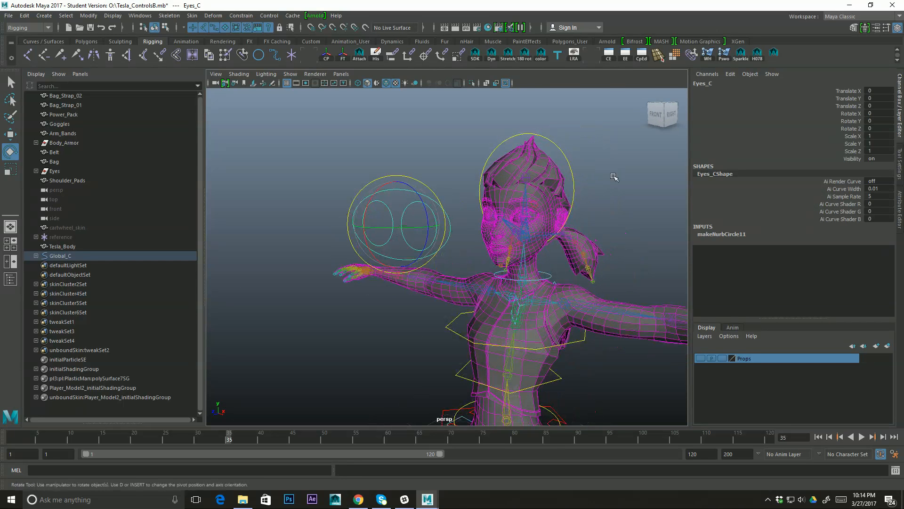
pyautogui.click(731, 75)
pyautogui.click(761, 151)
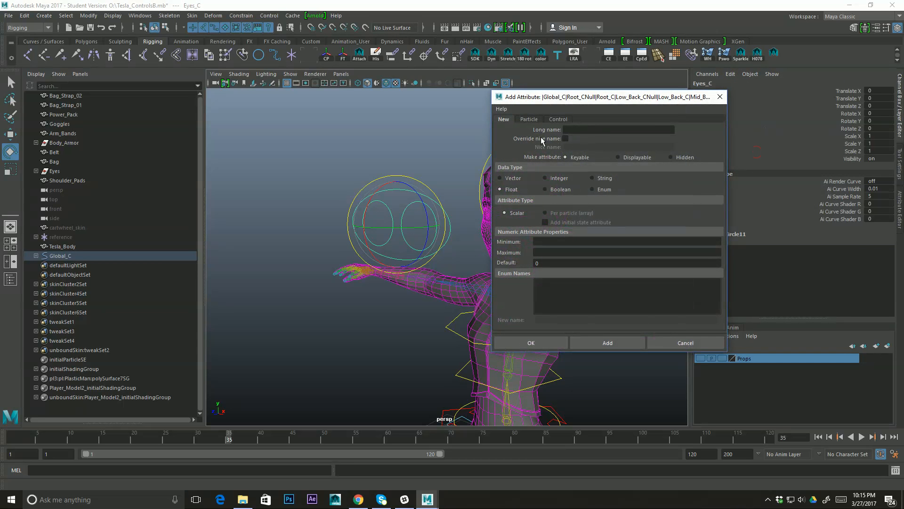
pyautogui.click(545, 189)
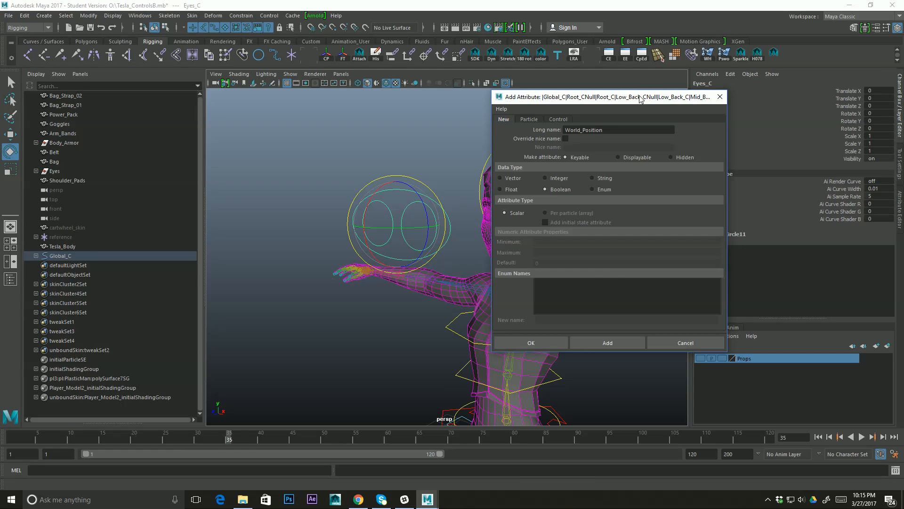
pyautogui.click(617, 342)
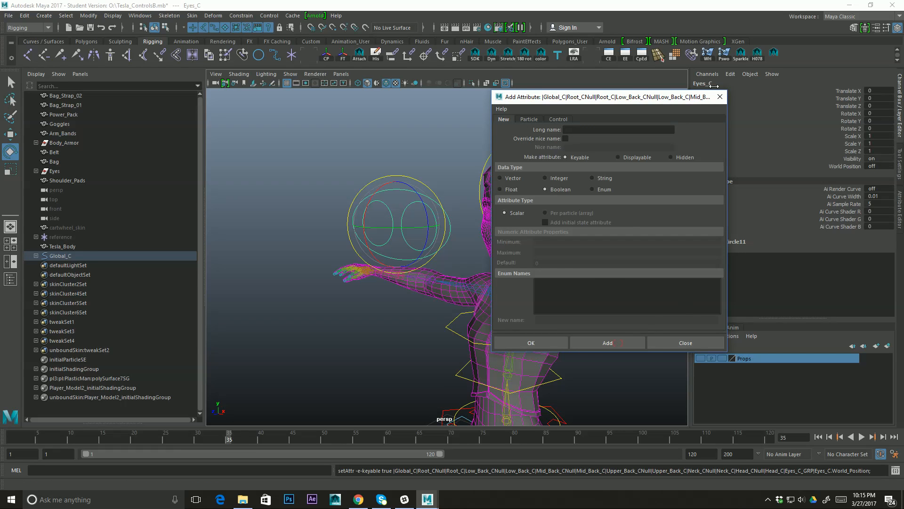
pyautogui.click(720, 97)
# Locate World_Orient_GRP under Global_C in the hierarchy and examine it relative to the eye controls and body.
pyautogui.keyDown('alt'); pyautogui.moveTo(511, 236); pyautogui.dragTo(552, 217, button='middle'); pyautogui.keyUp('alt')
pyautogui.moveTo(552, 216)
pyautogui.keyDown('alt'); pyautogui.mouseDown()
pyautogui.moveTo(456, 238)
pyautogui.moveTo(560, 216)
pyautogui.moveTo(549, 213)
pyautogui.mouseUp(); pyautogui.keyUp('alt')
pyautogui.keyDown('alt'); pyautogui.moveTo(480, 216); pyautogui.dragTo(461, 247); pyautogui.keyUp('alt')
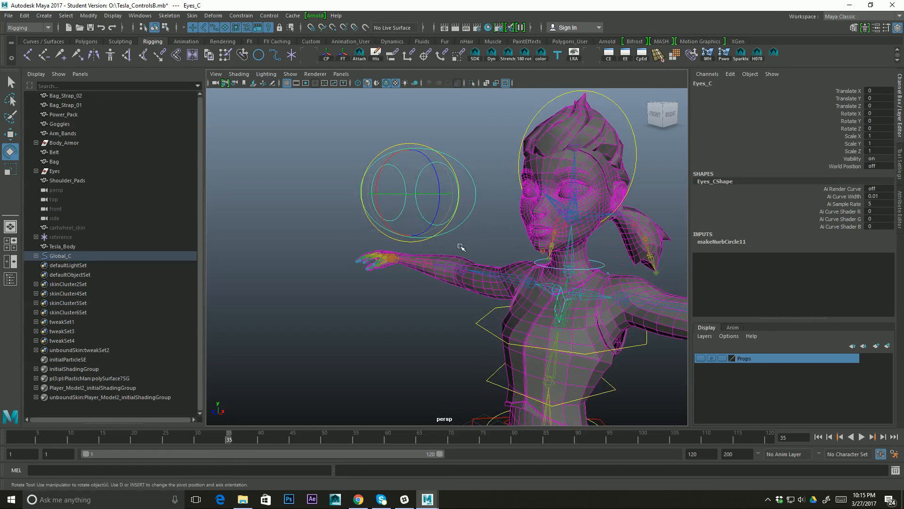
pyautogui.click(36, 256)
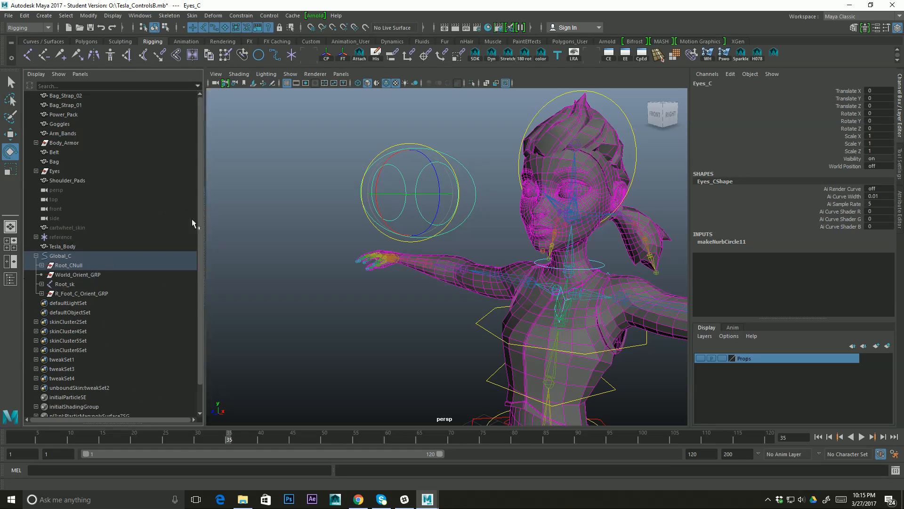
pyautogui.click(76, 274)
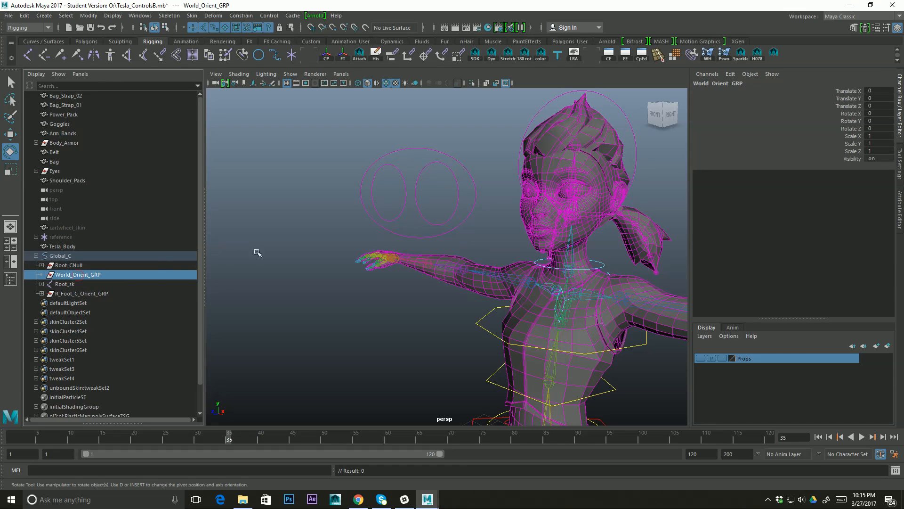
pyautogui.keyDown('alt'); pyautogui.moveTo(329, 337); pyautogui.dragTo(340, 273, button='middle'); pyautogui.keyUp('alt')
pyautogui.keyDown('alt'); pyautogui.moveTo(330, 280); pyautogui.dragTo(252, 292, button='right'); pyautogui.keyUp('alt')
pyautogui.keyDown('alt'); pyautogui.moveTo(405, 332); pyautogui.dragTo(447, 226, button='middle'); pyautogui.keyUp('alt')
pyautogui.keyDown('alt'); pyautogui.moveTo(448, 225); pyautogui.dragTo(490, 227, button='right'); pyautogui.keyUp('alt')
pyautogui.keyDown('alt'); pyautogui.moveTo(531, 178); pyautogui.dragTo(534, 272, button='middle'); pyautogui.keyUp('alt')
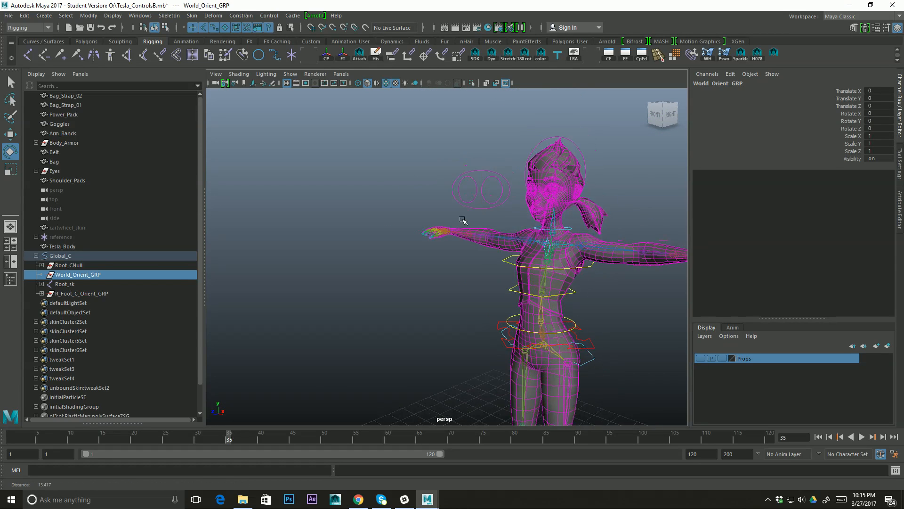
pyautogui.keyDown('alt'); pyautogui.moveTo(462, 220); pyautogui.dragTo(569, 198, button='right'); pyautogui.keyUp('alt')
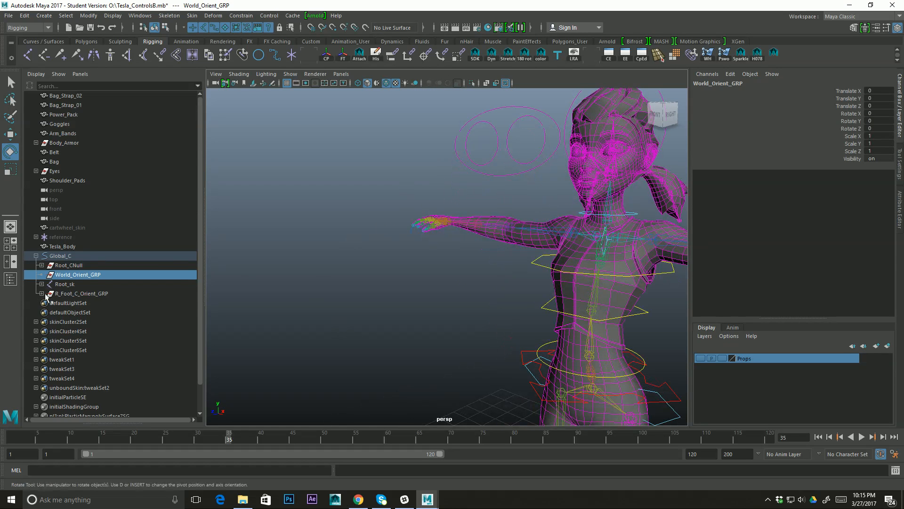
pyautogui.click(74, 275)
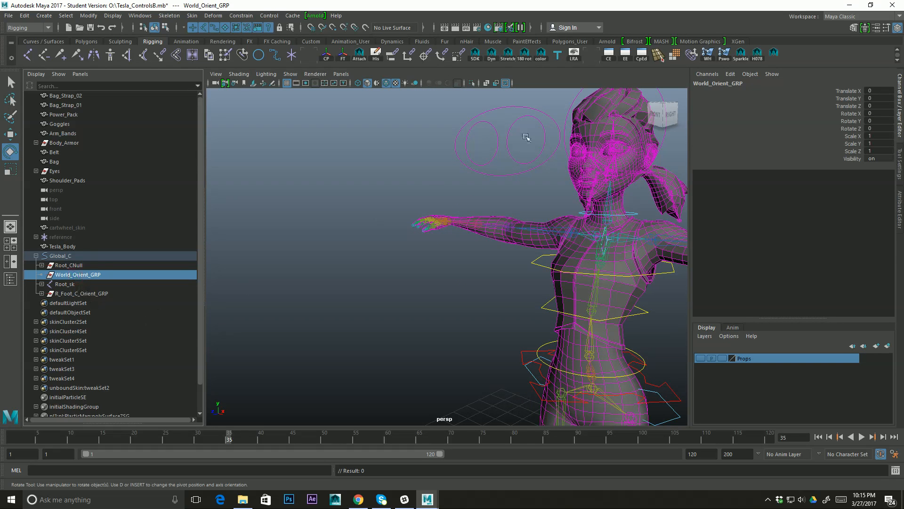
# Parent-constrain Eyes_C_GRP to World_Orient_GRP, using World_Orient_GRP as the driver.
pyautogui.click(513, 174)
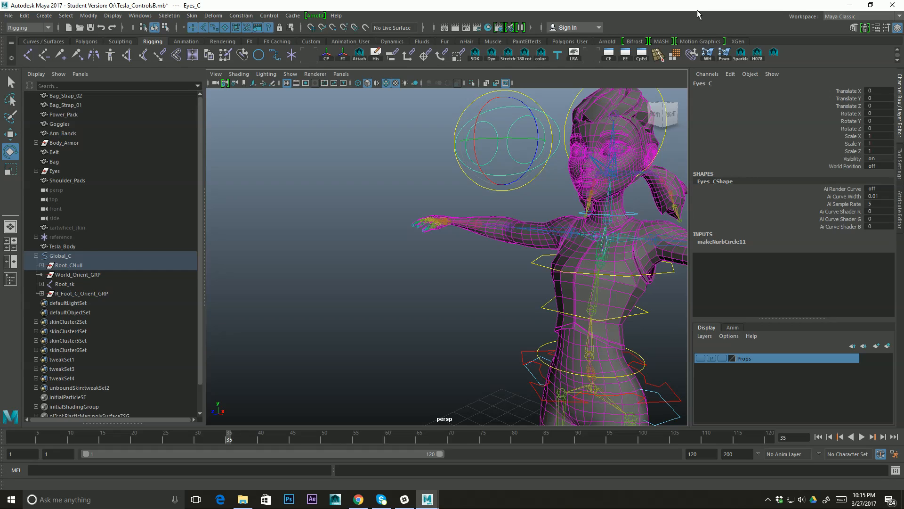
pyautogui.press('Up')
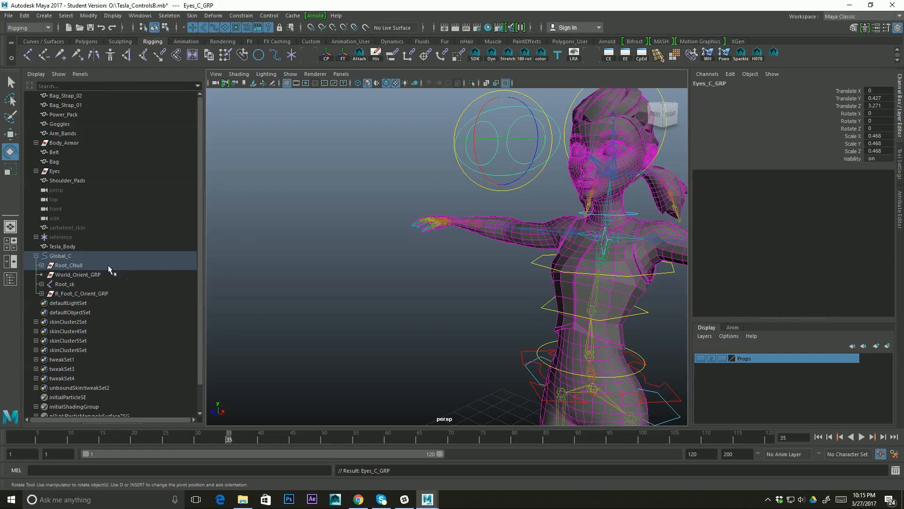
pyautogui.press('f')
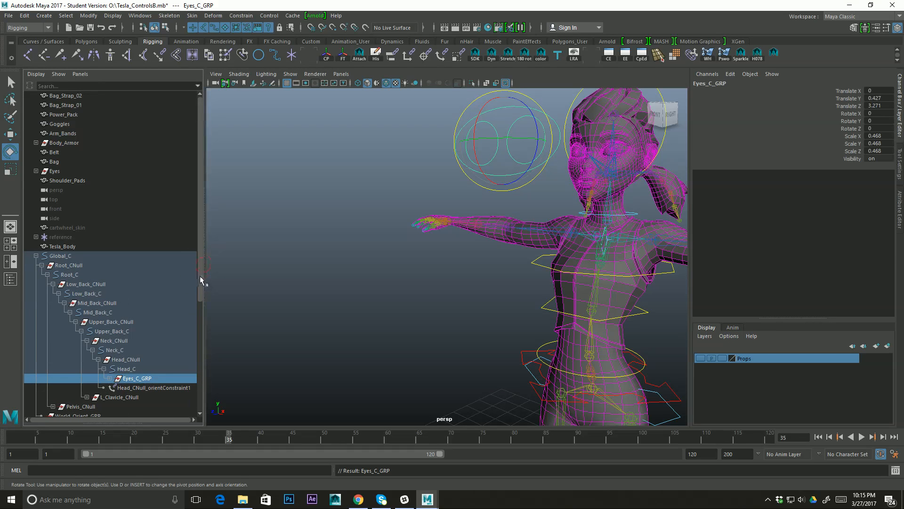
pyautogui.scroll(-2, 198, 288)
pyautogui.scroll(-2, 198, 307)
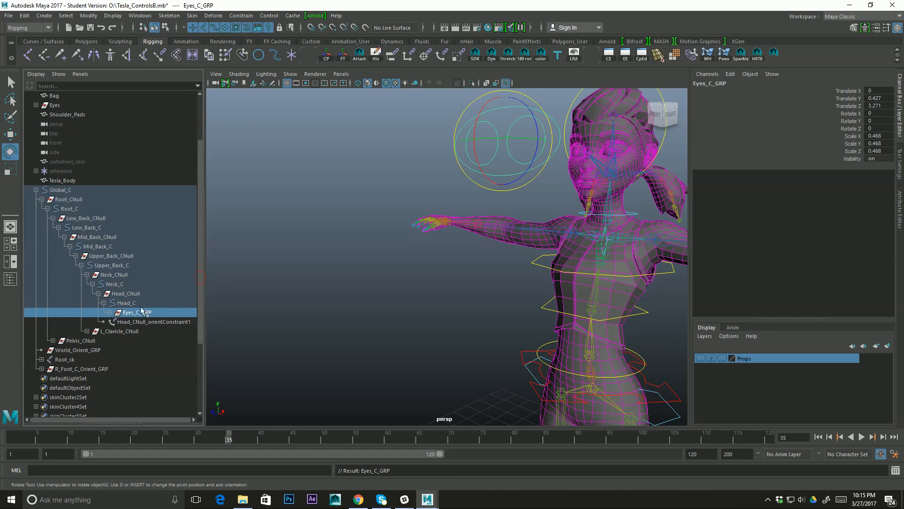
pyautogui.click(93, 351)
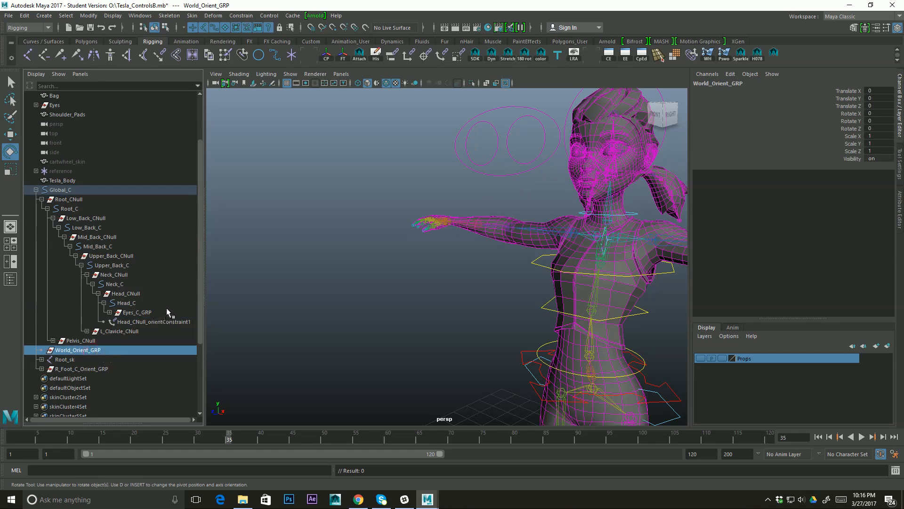
pyautogui.keyDown('ctrl'); pyautogui.click(143, 311); pyautogui.keyUp('ctrl')
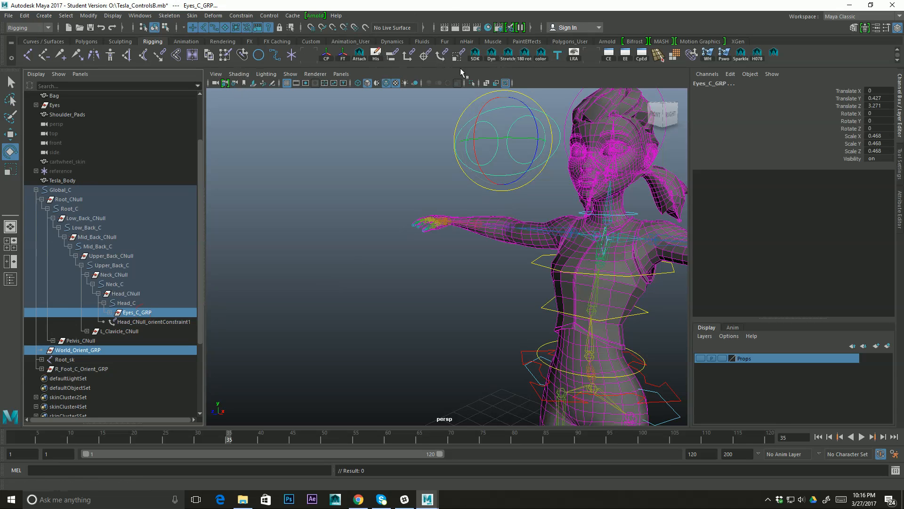
pyautogui.click(393, 59)
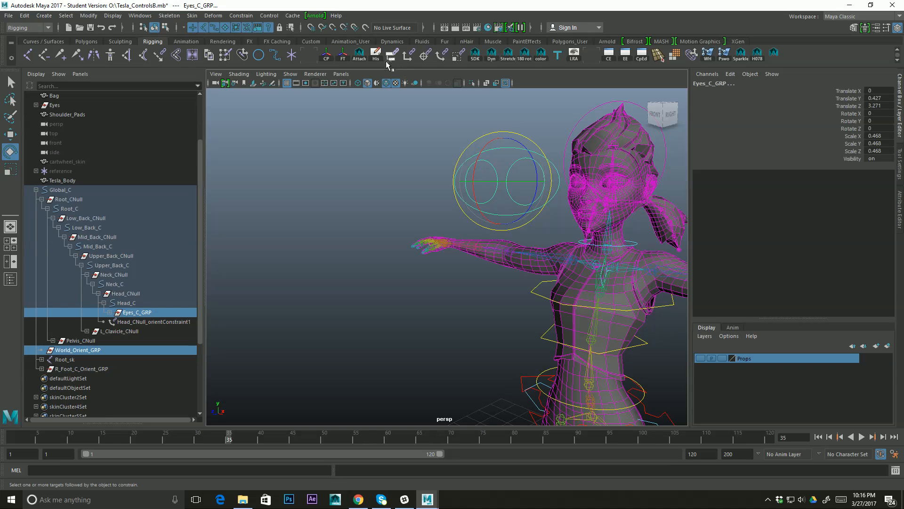
pyautogui.click(393, 57)
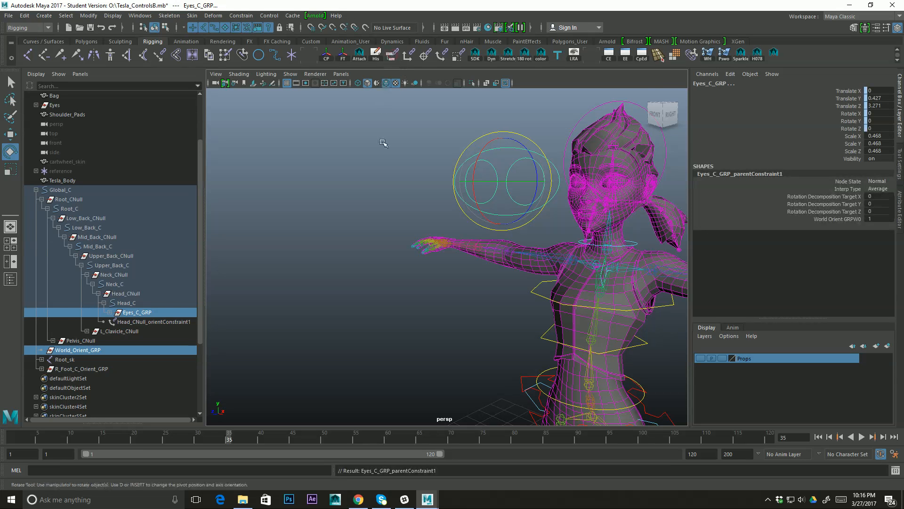
# Rotate Head_C to test how the constrained eye controls behave, and reset its Rotate X to 0.
pyautogui.keyDown('alt'); pyautogui.moveTo(451, 200); pyautogui.dragTo(414, 179); pyautogui.keyUp('alt')
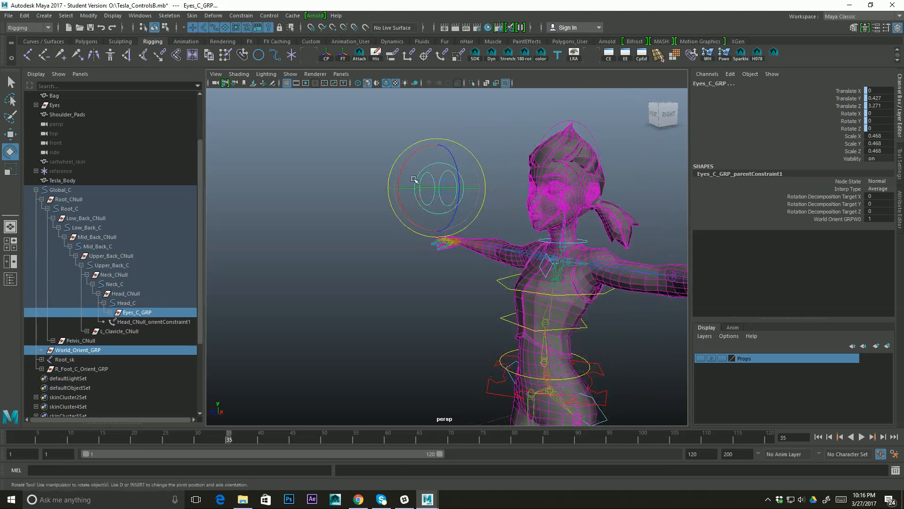
pyautogui.keyDown('alt'); pyautogui.moveTo(530, 127); pyautogui.dragTo(512, 145); pyautogui.keyUp('alt')
pyautogui.click(621, 142)
pyautogui.click(586, 148)
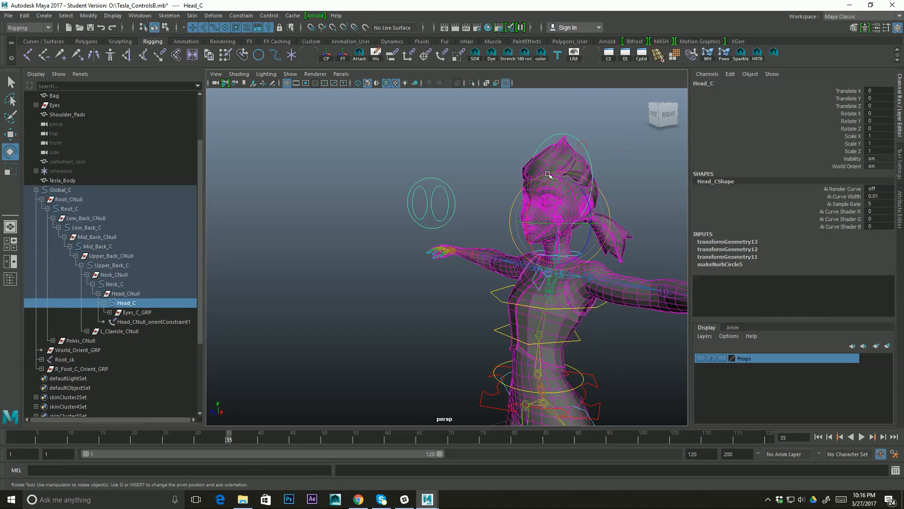
pyautogui.moveTo(534, 192); pyautogui.dragTo(528, 203)
pyautogui.keyDown('alt'); pyautogui.moveTo(543, 195); pyautogui.dragTo(629, 196, button='right'); pyautogui.keyUp('alt')
pyautogui.keyDown('alt'); pyautogui.moveTo(620, 199); pyautogui.dragTo(586, 194); pyautogui.keyUp('alt')
pyautogui.keyDown('alt'); pyautogui.moveTo(586, 194); pyautogui.dragTo(611, 191, button='right'); pyautogui.keyUp('alt')
pyautogui.keyDown('alt'); pyautogui.moveTo(627, 187); pyautogui.dragTo(601, 125); pyautogui.keyUp('alt')
pyautogui.keyDown('alt'); pyautogui.moveTo(635, 142); pyautogui.dragTo(559, 188, button='right'); pyautogui.keyUp('alt')
pyautogui.keyDown('alt'); pyautogui.moveTo(559, 187); pyautogui.dragTo(626, 186); pyautogui.keyUp('alt')
pyautogui.doubleClick(879, 113)
pyautogui.write('0')
pyautogui.press('Return')
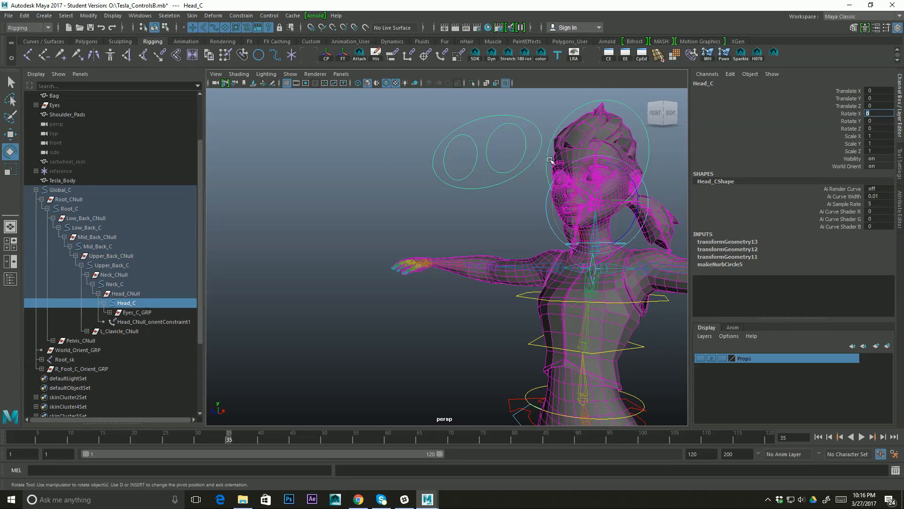
# Select Eyes_C and inspect its World Position attribute and its placement in front of the head.
pyautogui.keyDown('alt'); pyautogui.moveTo(550, 160); pyautogui.dragTo(476, 204, button='middle'); pyautogui.keyUp('alt')
pyautogui.keyDown('alt'); pyautogui.moveTo(432, 226); pyautogui.dragTo(498, 230); pyautogui.keyUp('alt')
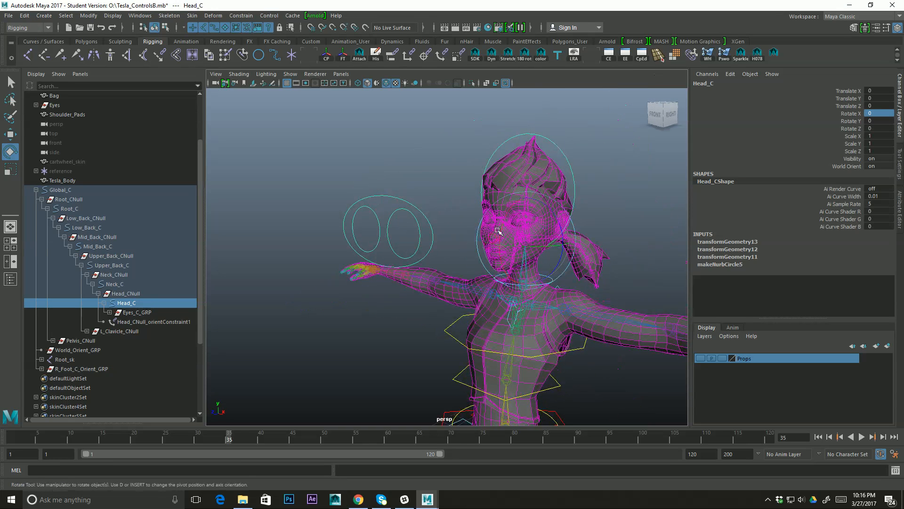
pyautogui.keyDown('alt'); pyautogui.moveTo(387, 211); pyautogui.dragTo(382, 201); pyautogui.keyUp('alt')
pyautogui.keyDown('alt'); pyautogui.moveTo(378, 198); pyautogui.dragTo(426, 194, button='right'); pyautogui.keyUp('alt')
pyautogui.click(367, 166)
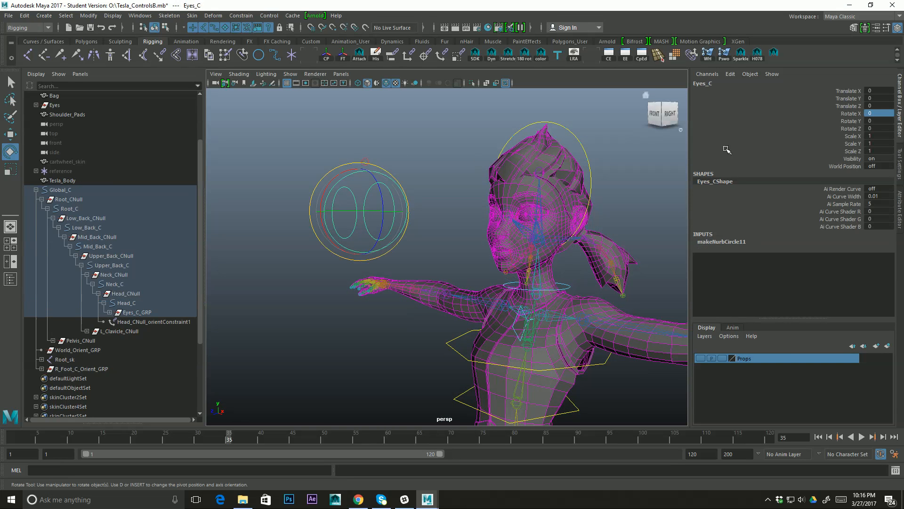
pyautogui.click(856, 169)
pyautogui.keyDown('alt'); pyautogui.moveTo(542, 225); pyautogui.dragTo(557, 199); pyautogui.keyUp('alt')
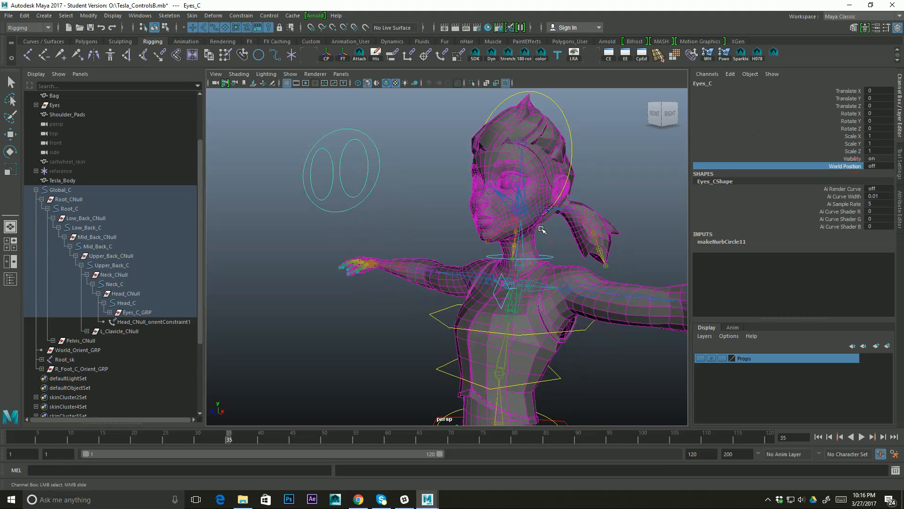
pyautogui.keyDown('alt'); pyautogui.moveTo(518, 222); pyautogui.dragTo(562, 215); pyautogui.keyUp('alt')
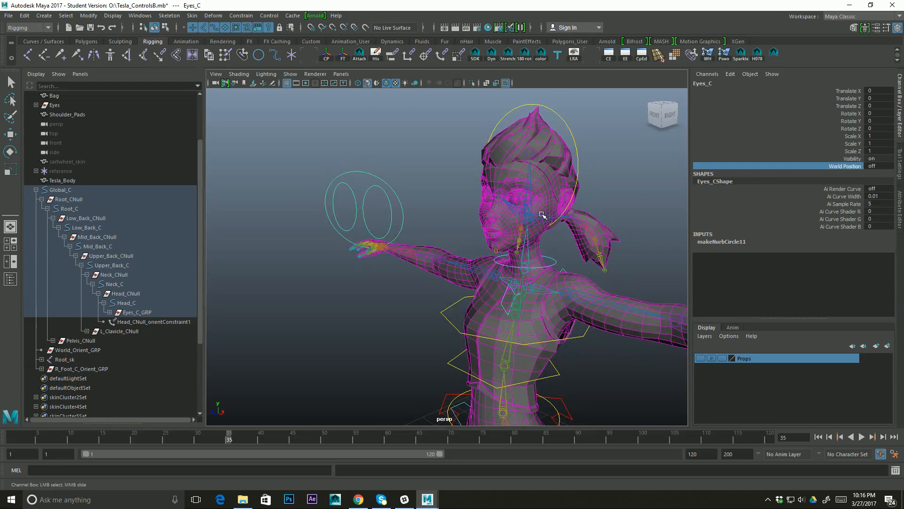
pyautogui.keyDown('alt'); pyautogui.moveTo(491, 195); pyautogui.dragTo(469, 184); pyautogui.keyUp('alt')
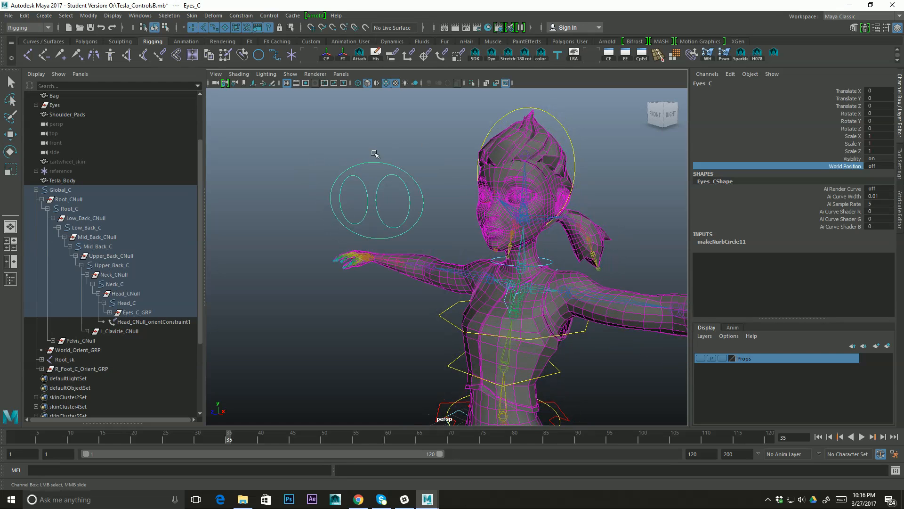
# Select the parent constraint under Eyes_C_GRP and check its World Orient GRPW0 weight attribute.
pyautogui.click(110, 313)
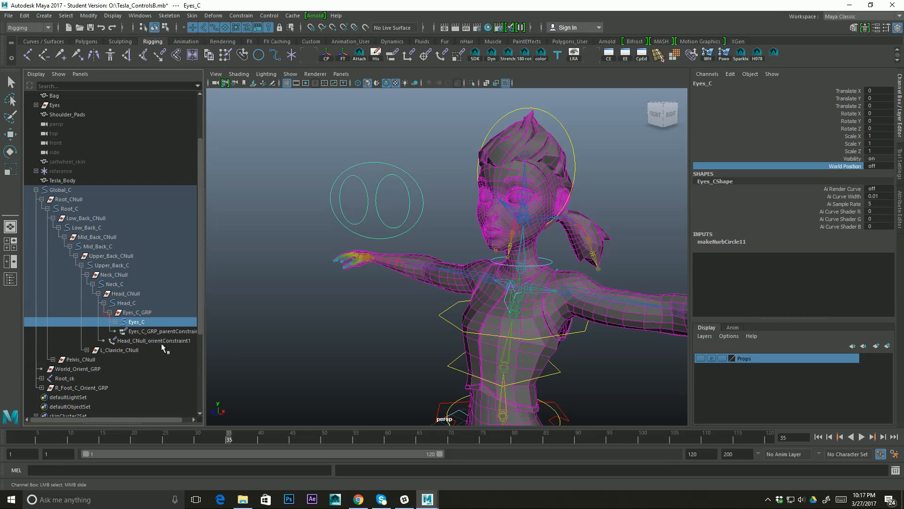
pyautogui.click(156, 332)
pyautogui.press('e')
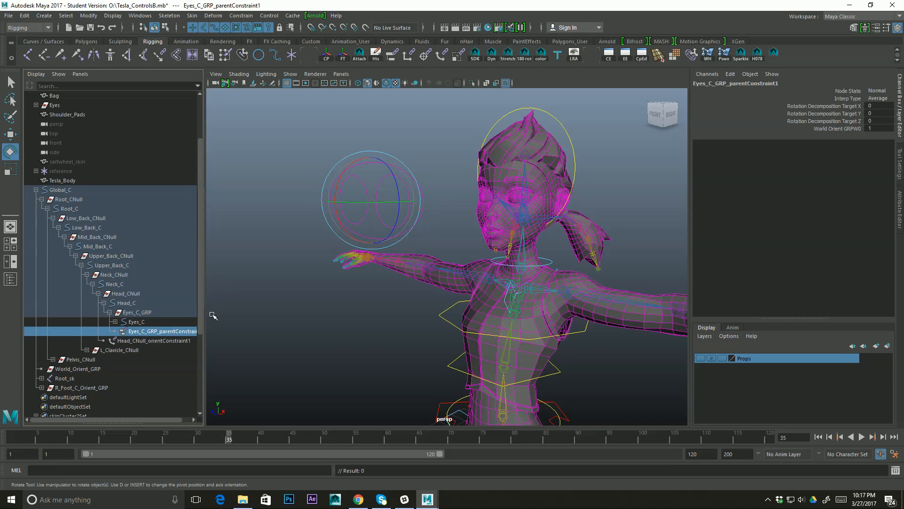
# Load Eyes_C as the source and its group's parent constraint as the target in the Connection Editor.
pyautogui.click(411, 141)
pyautogui.click(380, 161)
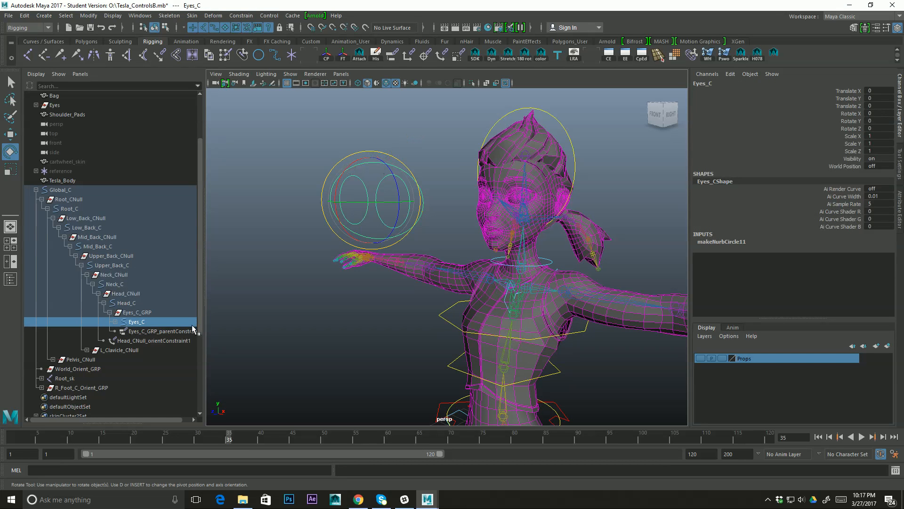
pyautogui.keyDown('ctrl'); pyautogui.click(157, 332); pyautogui.keyUp('ctrl')
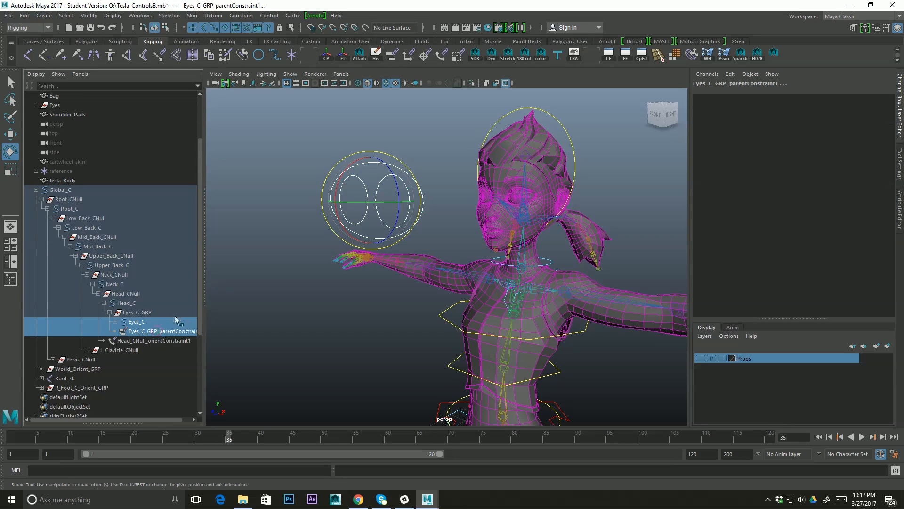
pyautogui.moveTo(162, 419); pyautogui.dragTo(128, 415)
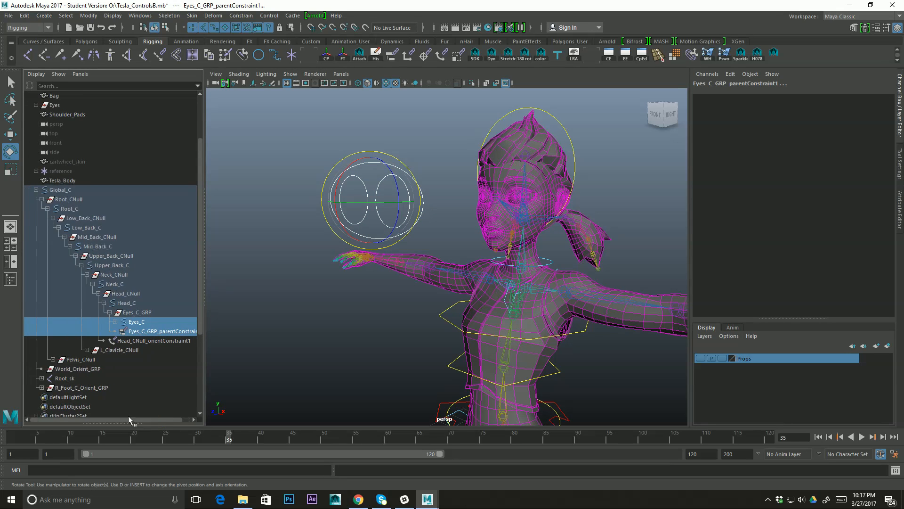
pyautogui.click(141, 16)
pyautogui.moveTo(184, 80)
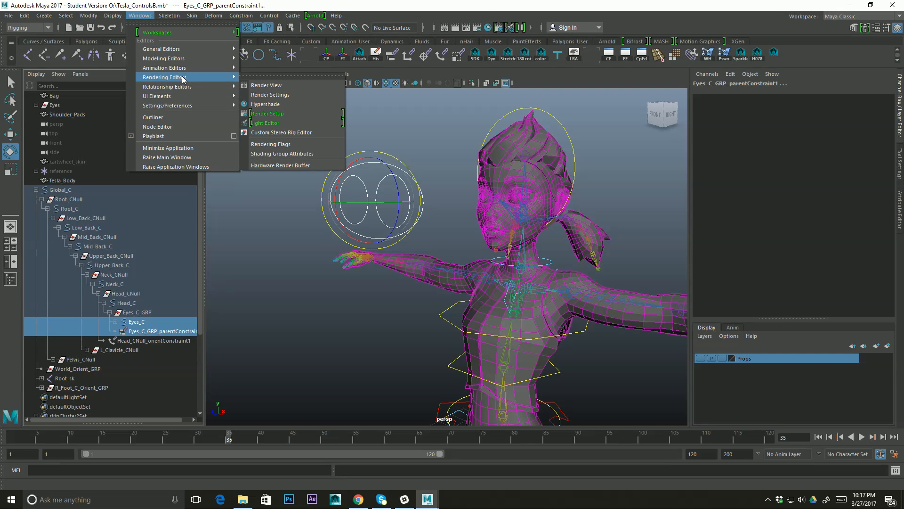
pyautogui.moveTo(184, 50)
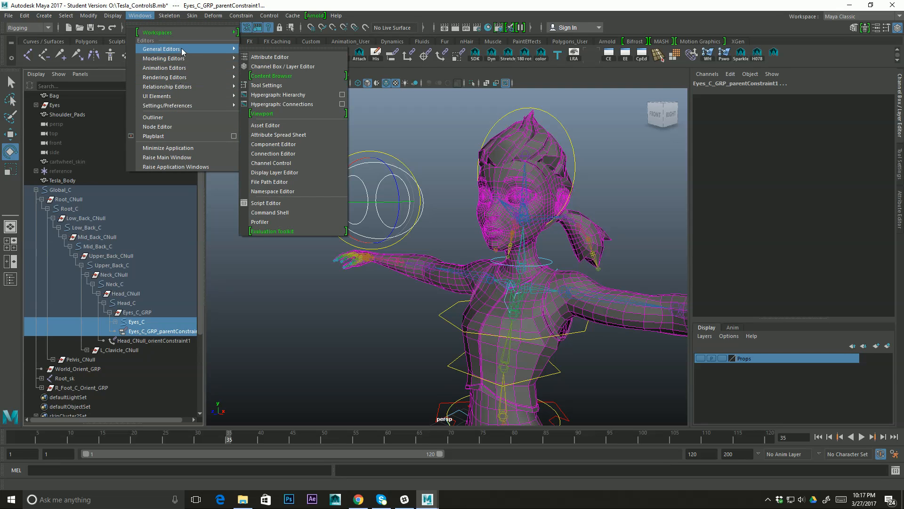
pyautogui.click(292, 154)
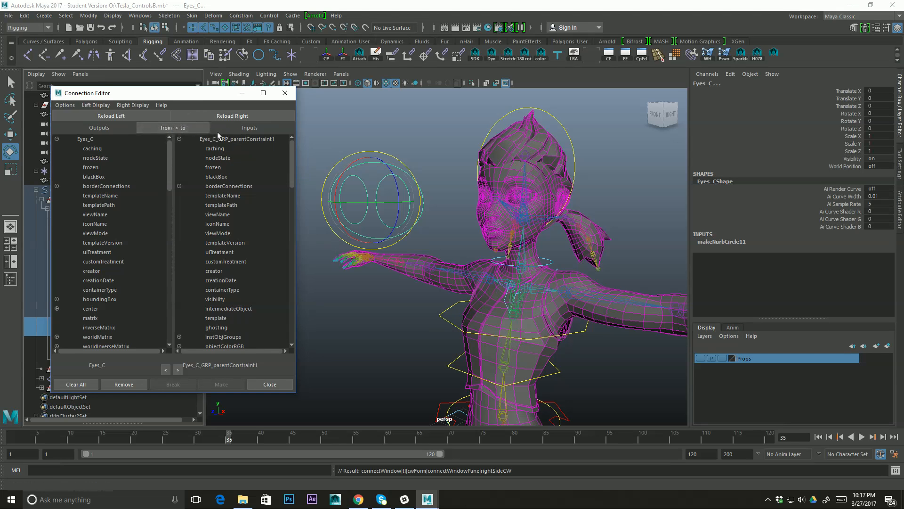
# Connect the World_Position output of Eyes_C to the World_Orient_GRPW0 input of Eyes_C_GRP_parentConstraint1, and close the Connection Editor.
pyautogui.click(170, 128)
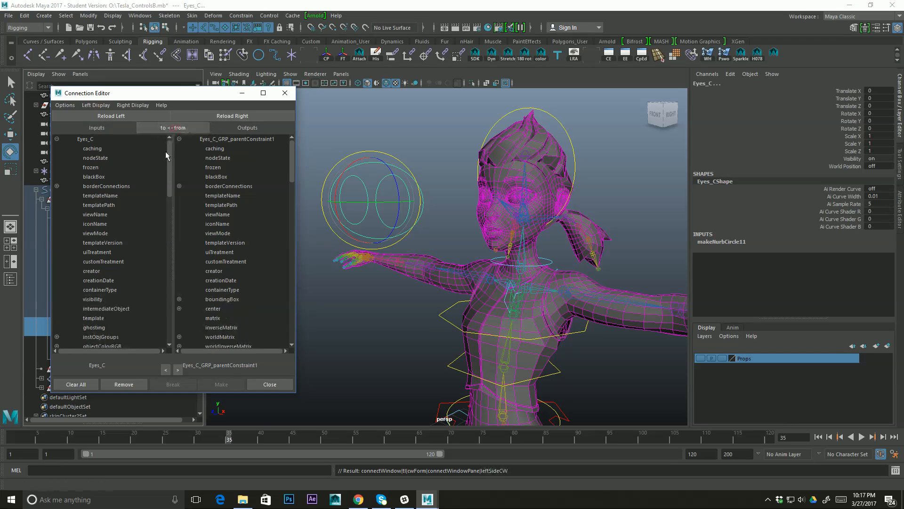
pyautogui.click(172, 126)
pyautogui.moveTo(171, 167); pyautogui.dragTo(176, 313)
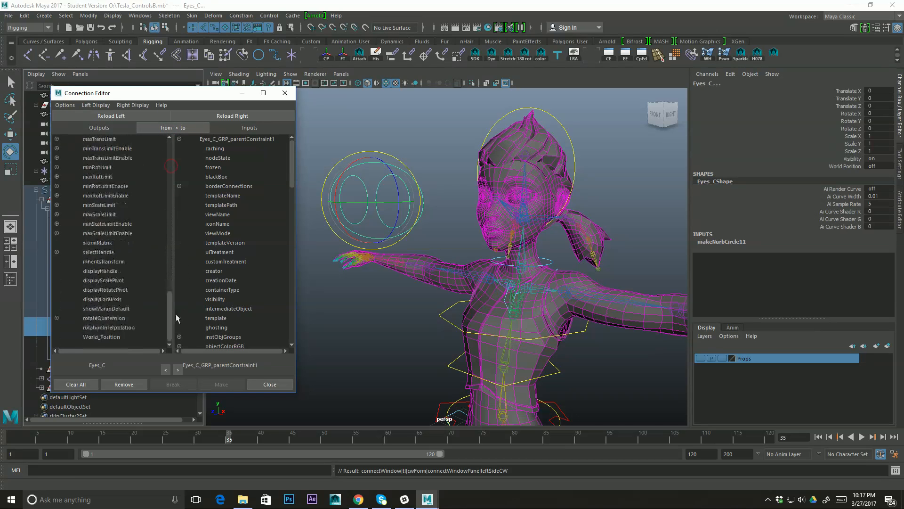
pyautogui.click(101, 336)
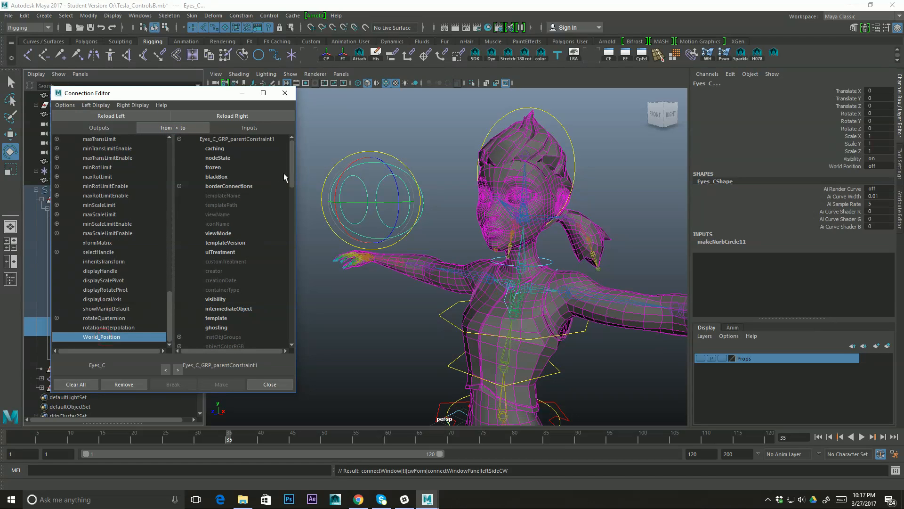
pyautogui.moveTo(292, 173); pyautogui.dragTo(292, 318)
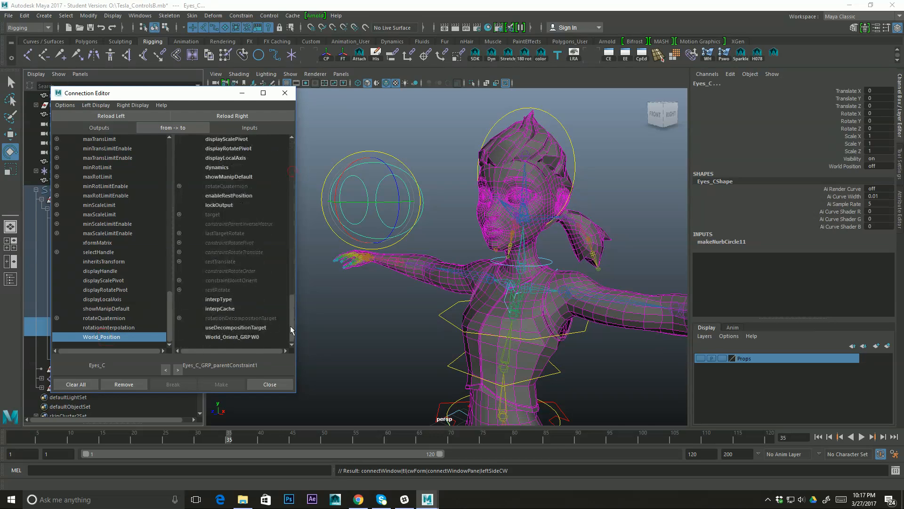
pyautogui.moveTo(226, 101); pyautogui.dragTo(246, 97)
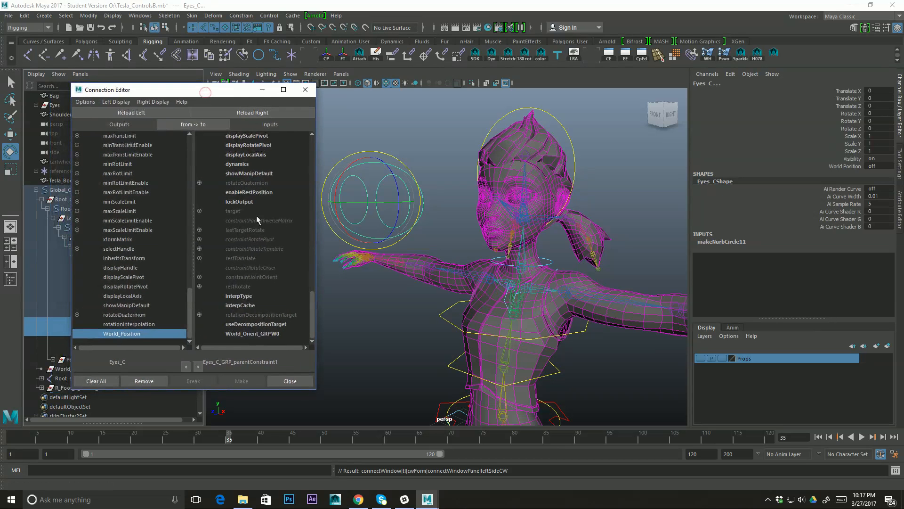
pyautogui.click(262, 334)
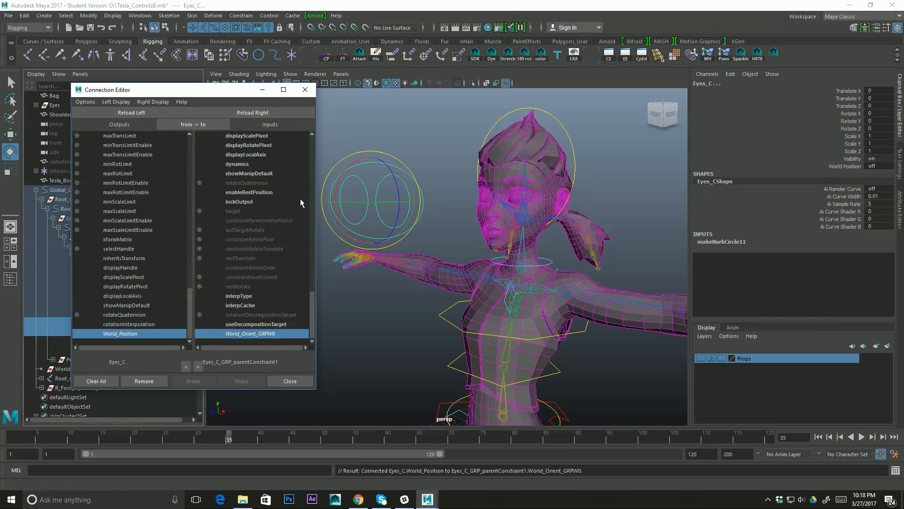
pyautogui.click(306, 90)
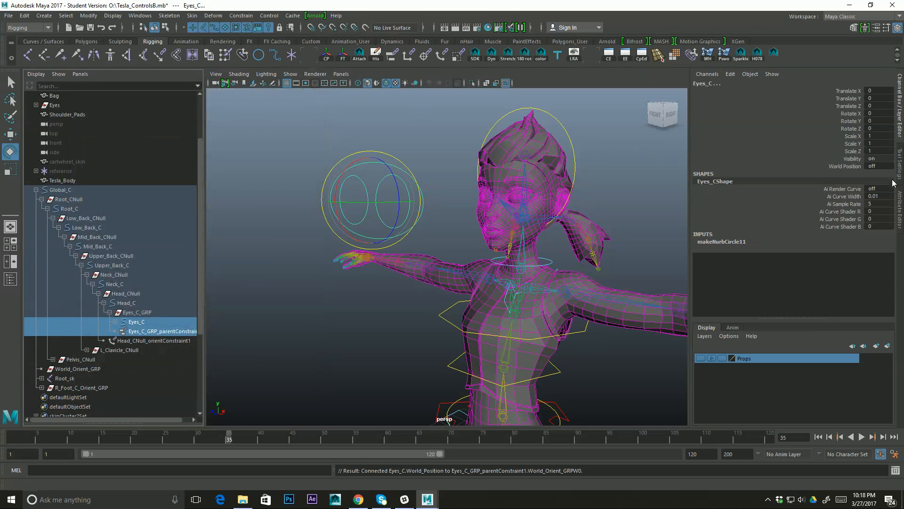
# Rotate Head_C to test how the eye controls follow with World Position off, and undo the rotation.
pyautogui.click(567, 135)
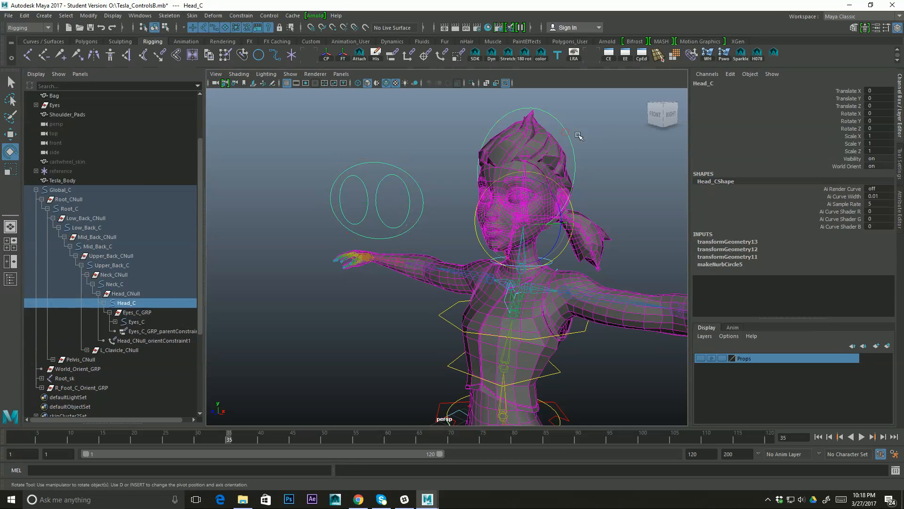
pyautogui.moveTo(499, 200); pyautogui.dragTo(539, 203)
pyautogui.hotkey('ctrl', 'z')
pyautogui.hotkey('ctrl', 'z')
pyautogui.hotkey('ctrl', 'z')
pyautogui.hotkey('ctrl', 'z')
pyautogui.hotkey('ctrl', 'z')
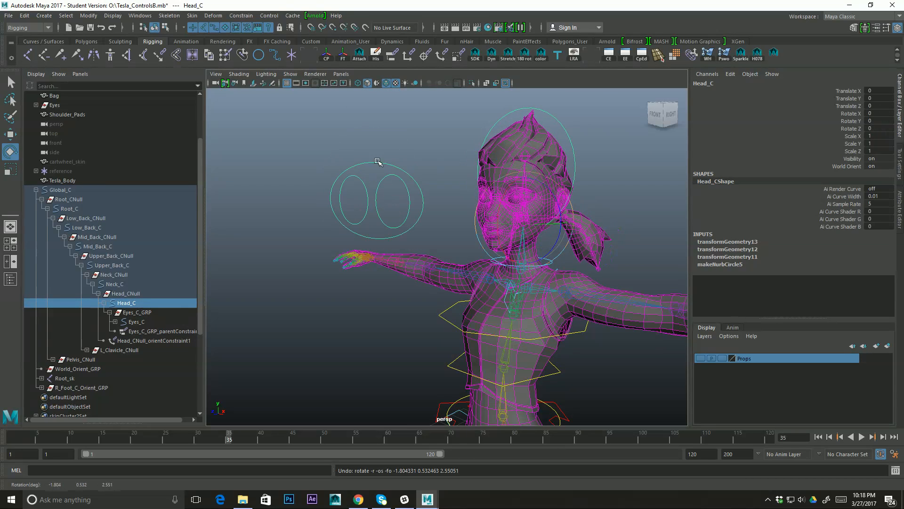
# Turn on World Position for Eyes_C, test the eye controls by rotating Head_C, and undo the rotation.
pyautogui.doubleClick(876, 166)
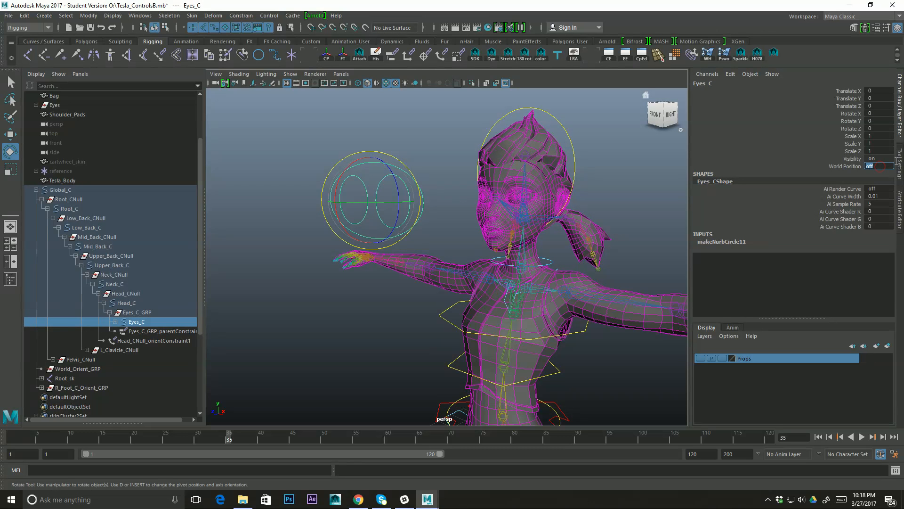
pyautogui.moveTo(568, 112); pyautogui.dragTo(553, 129)
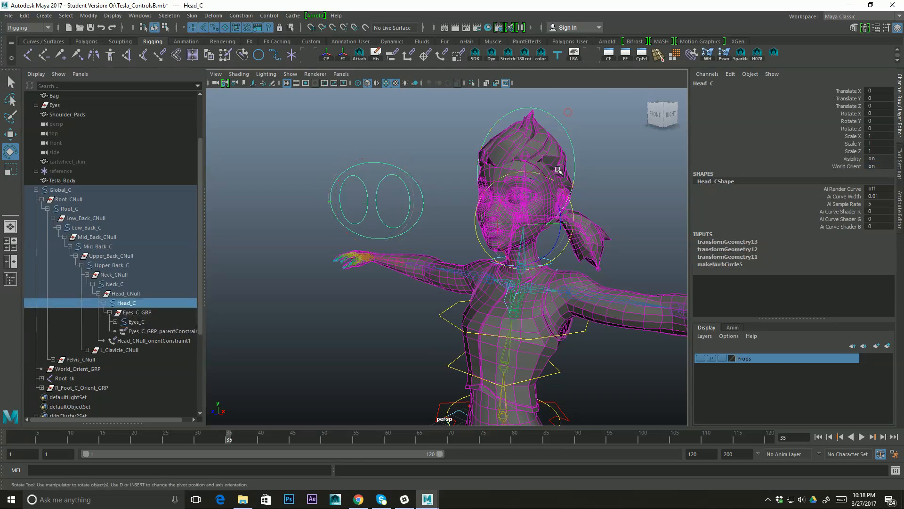
pyautogui.moveTo(514, 208); pyautogui.dragTo(471, 235)
pyautogui.hotkey('ctrl', 'z')
pyautogui.hotkey('ctrl', 'z')
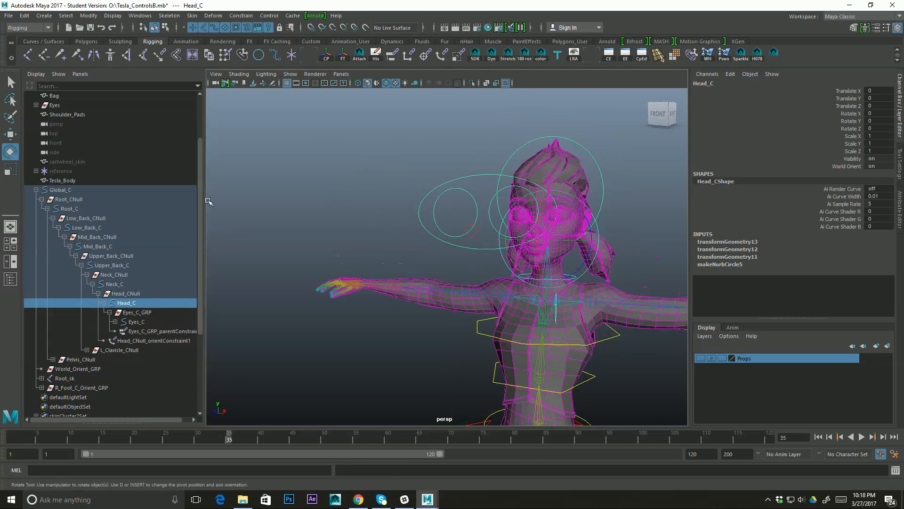
# Collapse the Global_C hierarchy, set World Position on Eyes_C back to off, and clear the selection.
pyautogui.click(36, 189)
pyautogui.keyDown('alt'); pyautogui.moveTo(371, 163); pyautogui.dragTo(358, 177, button='middle'); pyautogui.keyUp('alt')
pyautogui.click(368, 150)
pyautogui.keyDown('alt'); pyautogui.moveTo(550, 207); pyautogui.dragTo(499, 196, button='middle'); pyautogui.keyUp('alt')
pyautogui.keyDown('alt'); pyautogui.moveTo(500, 195); pyautogui.dragTo(564, 203, button='right'); pyautogui.keyUp('alt')
pyautogui.keyDown('alt'); pyautogui.moveTo(564, 203); pyautogui.dragTo(552, 204); pyautogui.keyUp('alt')
pyautogui.moveTo(380, 135); pyautogui.dragTo(396, 151)
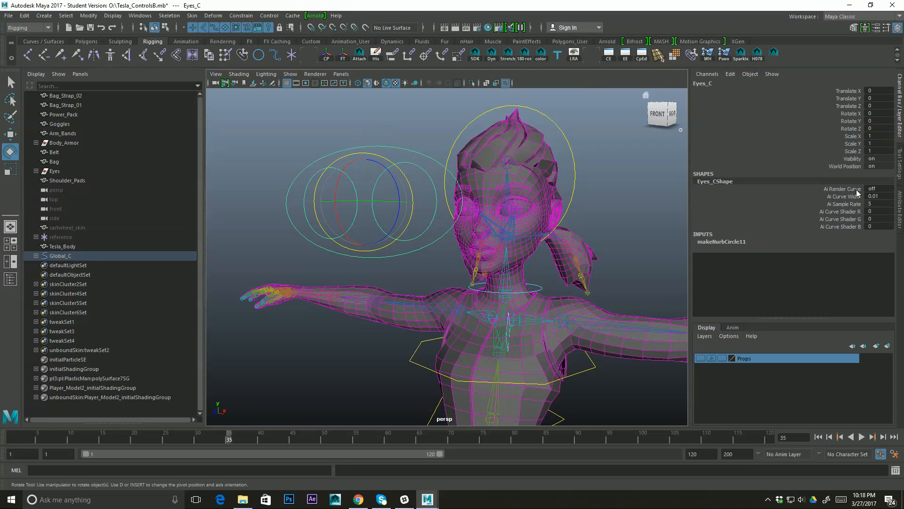
pyautogui.click(883, 166)
pyautogui.keyDown('alt'); pyautogui.moveTo(437, 167); pyautogui.dragTo(494, 196); pyautogui.keyUp('alt')
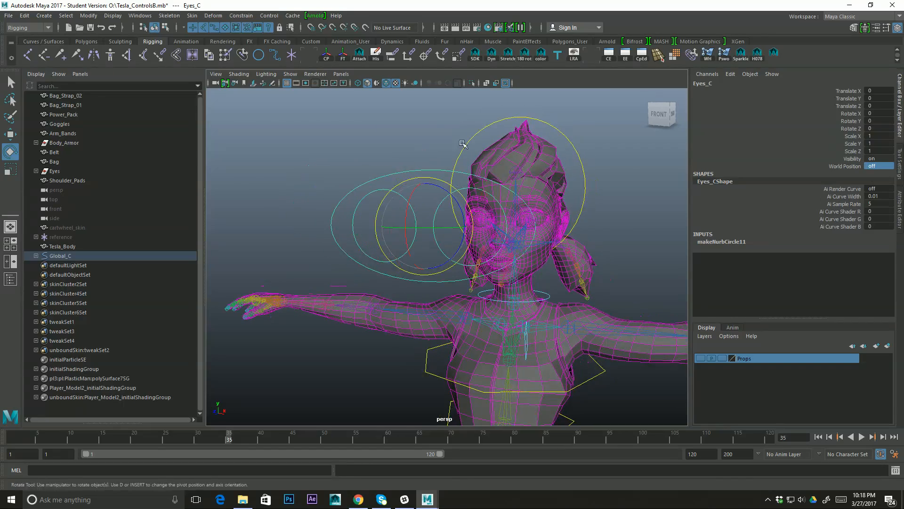
pyautogui.click(434, 135)
# Add keyable float attributes Upper_Lid_Open_Close and Lower_Lid_Open_Close to both L_Eye_C and R_Eye_C.
pyautogui.keyDown('alt'); pyautogui.moveTo(554, 190); pyautogui.dragTo(457, 238); pyautogui.keyUp('alt')
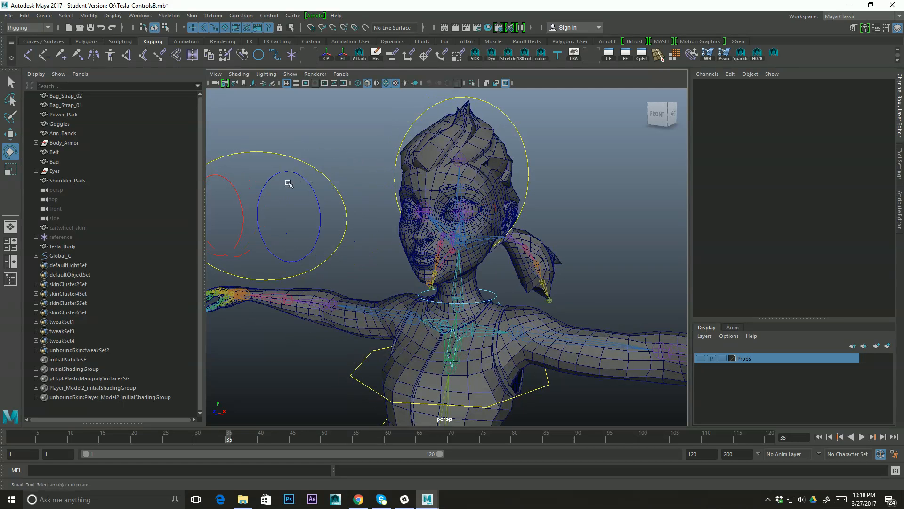
pyautogui.click(312, 201)
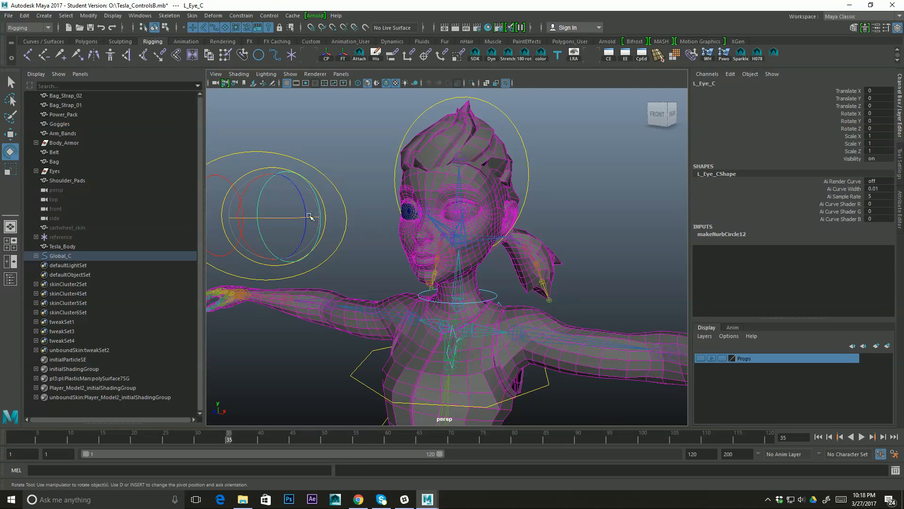
pyautogui.keyDown('alt'); pyautogui.moveTo(309, 216); pyautogui.dragTo(347, 218); pyautogui.keyUp('alt')
pyautogui.press('q')
pyautogui.keyDown('shift'); pyautogui.click(282, 206); pyautogui.keyUp('shift')
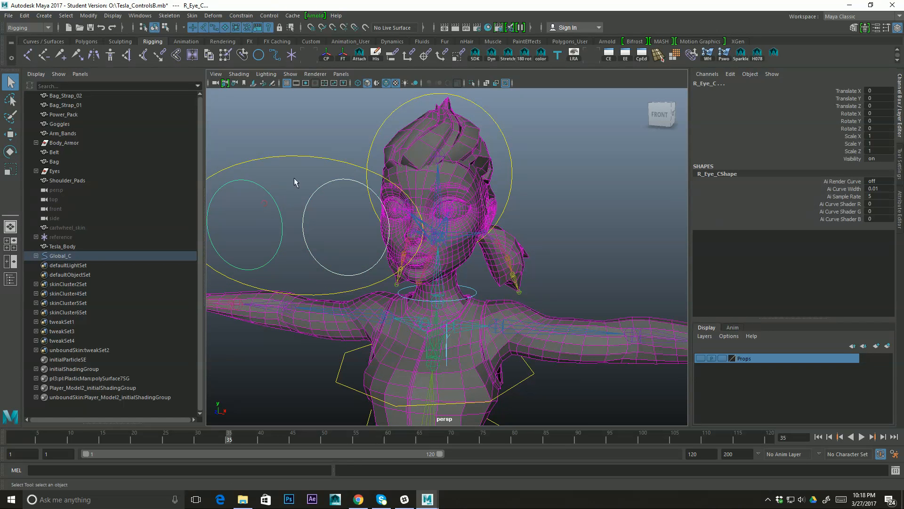
pyautogui.click(731, 74)
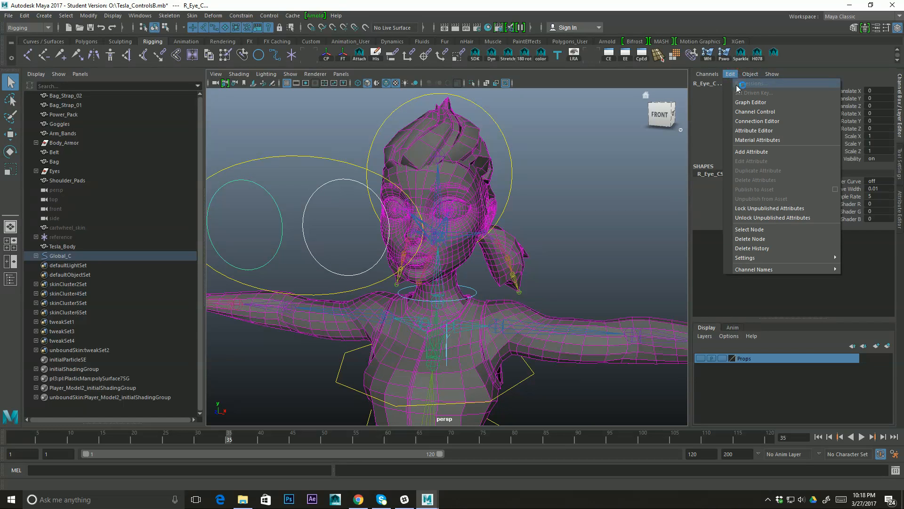
pyautogui.click(764, 155)
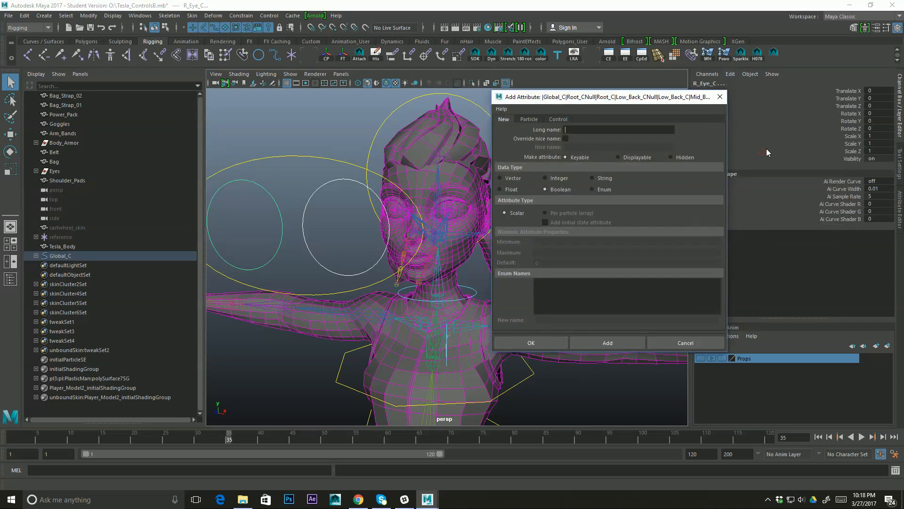
pyautogui.click(502, 190)
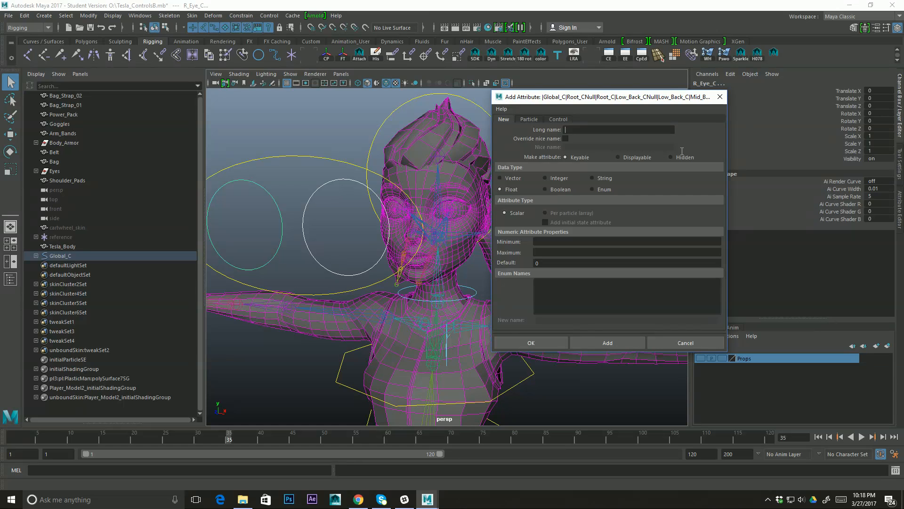
pyautogui.write('Upper_Lid_Open_Close')
pyautogui.click(616, 341)
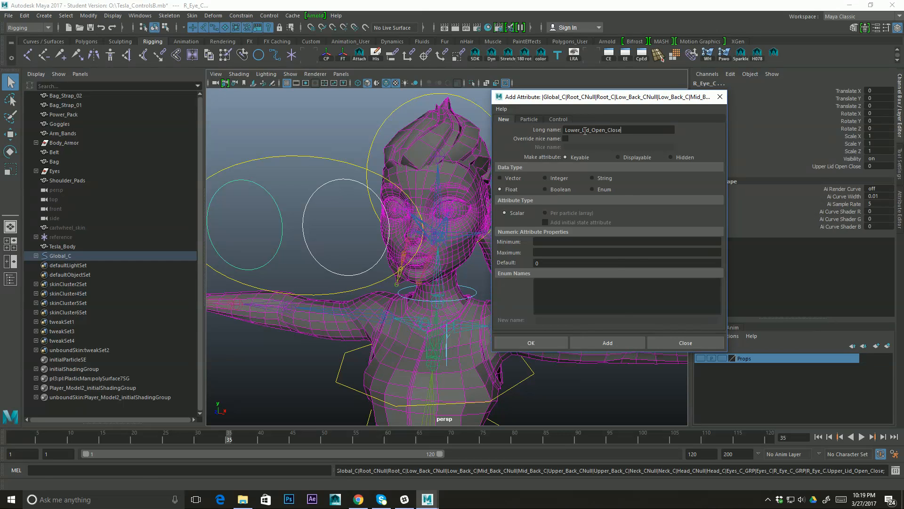
pyautogui.click(605, 343)
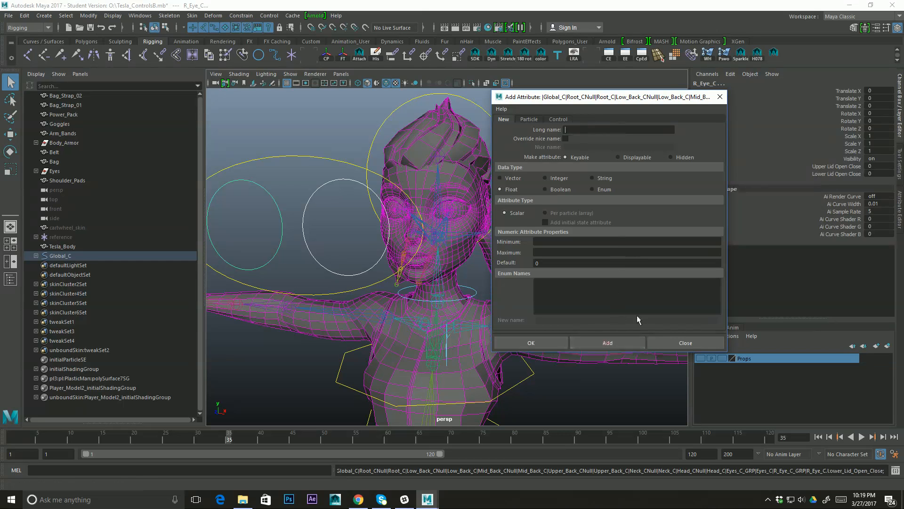
pyautogui.click(720, 96)
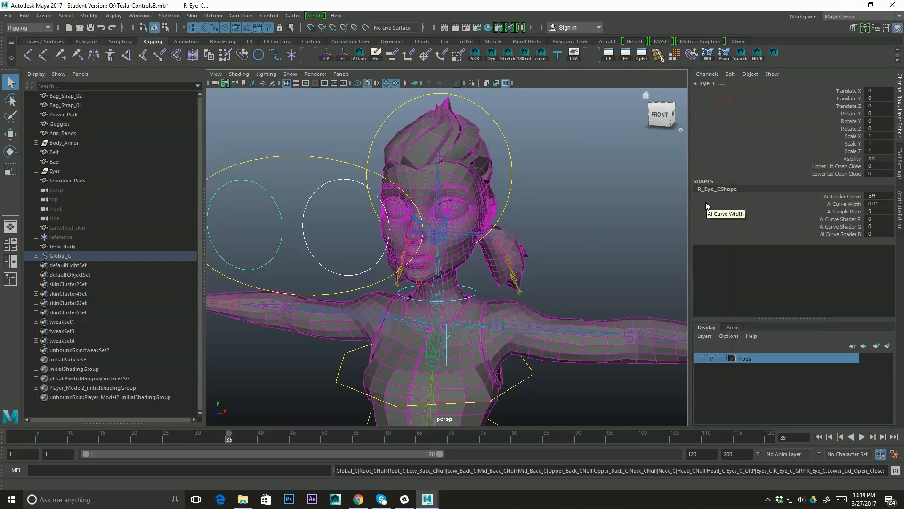
# Examine the left eye's eyelid joints, selecting L_Eyelid_Up_sk and L_Eyelid_Low_sk in turn to check their channels.
pyautogui.keyDown('alt'); pyautogui.moveTo(540, 216); pyautogui.dragTo(554, 230, button='right'); pyautogui.keyUp('alt')
pyautogui.click(587, 220)
pyautogui.keyDown('alt'); pyautogui.moveTo(588, 226); pyautogui.dragTo(537, 230); pyautogui.keyUp('alt')
pyautogui.keyDown('alt'); pyautogui.moveTo(537, 230); pyautogui.dragTo(571, 224, button='right'); pyautogui.keyUp('alt')
pyautogui.keyDown('alt'); pyautogui.moveTo(571, 225); pyautogui.dragTo(516, 217); pyautogui.keyUp('alt')
pyautogui.keyDown('alt'); pyautogui.moveTo(515, 217); pyautogui.dragTo(600, 174, button='right'); pyautogui.keyUp('alt')
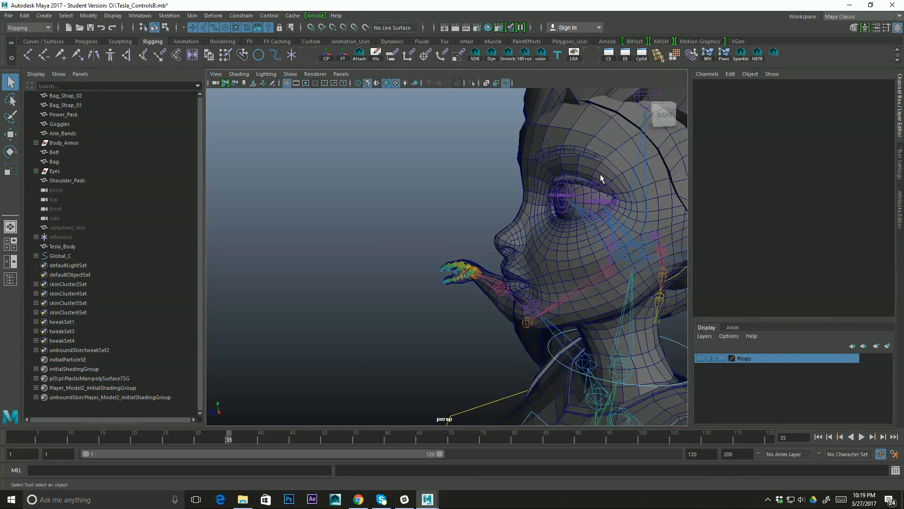
pyautogui.click(607, 179)
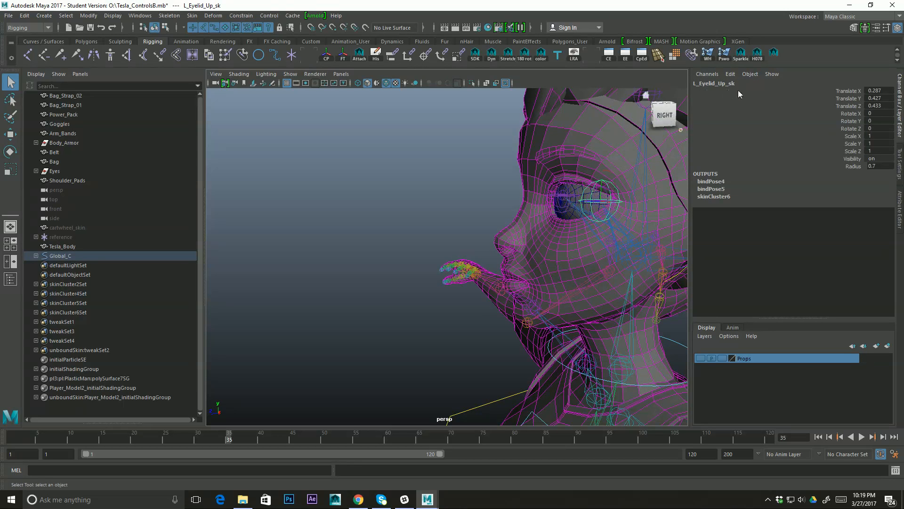
pyautogui.scroll(5, 578, 204)
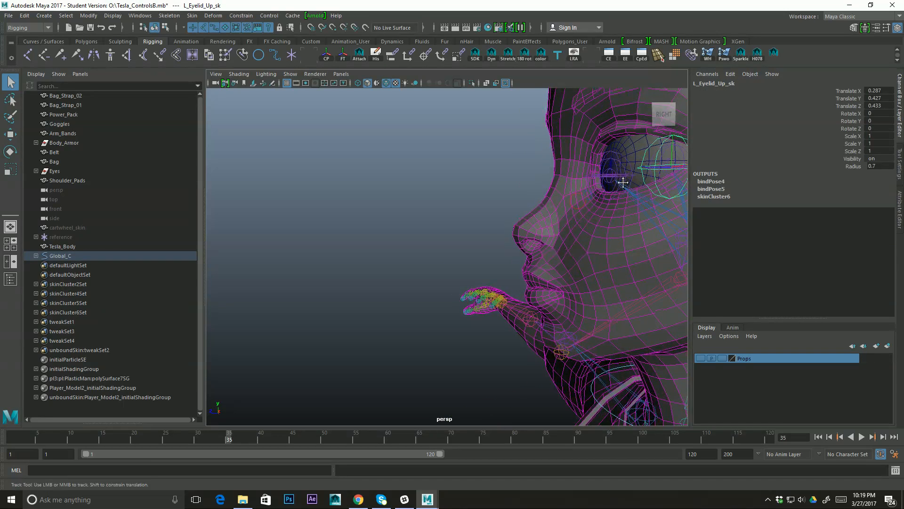
pyautogui.click(573, 178)
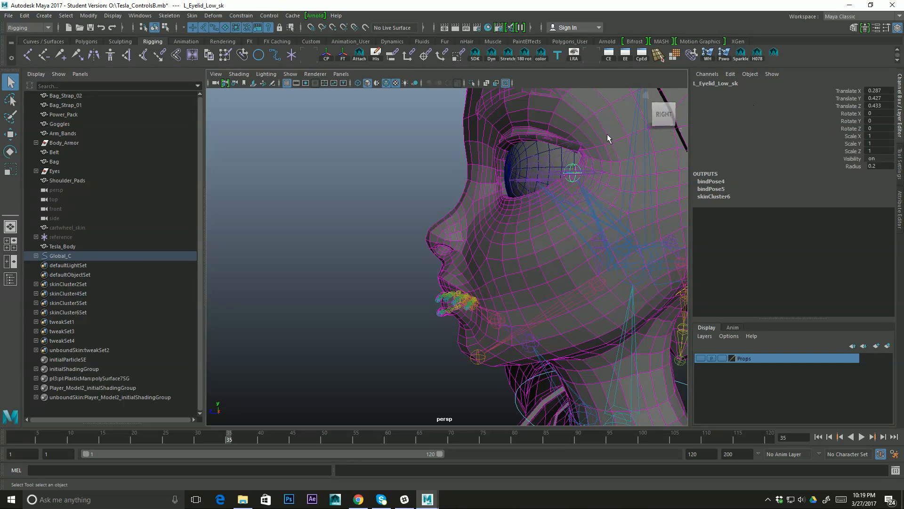
pyautogui.click(558, 142)
# Select the L_Eye_C control together with the left upper eyelid joint L_Eyelid_Up_sk.
pyautogui.keyDown('alt'); pyautogui.moveTo(451, 150); pyautogui.dragTo(435, 207); pyautogui.keyUp('alt')
pyautogui.scroll(-5, 414, 196)
pyautogui.click(329, 181)
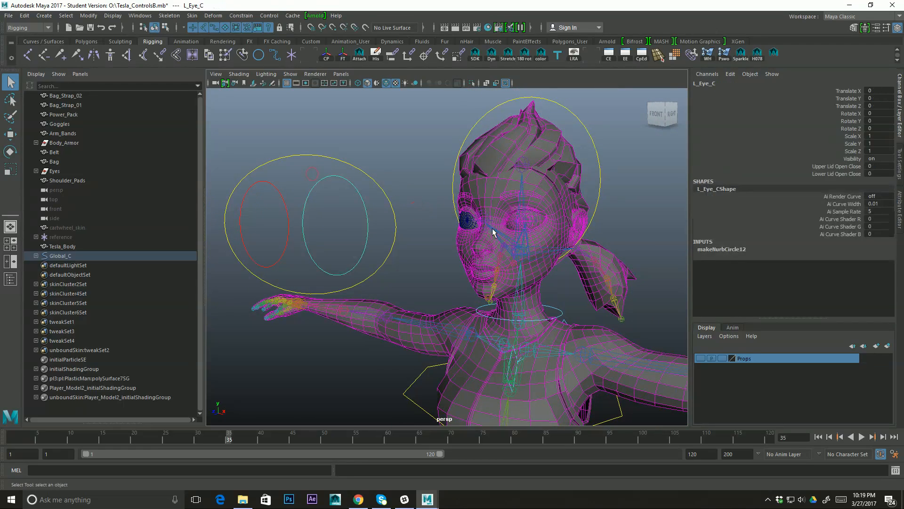
pyautogui.keyDown('alt'); pyautogui.moveTo(493, 230); pyautogui.dragTo(441, 220); pyautogui.keyUp('alt')
pyautogui.scroll(8, 413, 218)
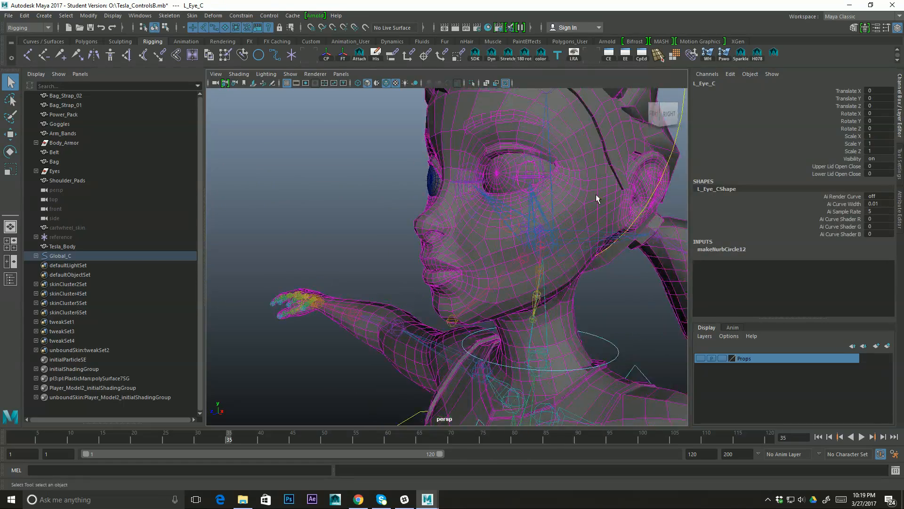
pyautogui.keyDown('alt'); pyautogui.moveTo(606, 183); pyautogui.dragTo(495, 140); pyautogui.keyUp('alt')
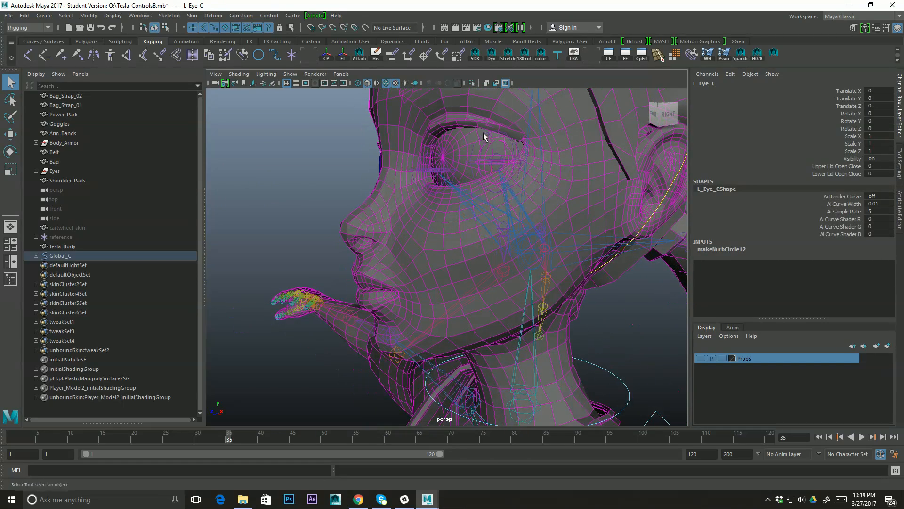
pyautogui.click(490, 132)
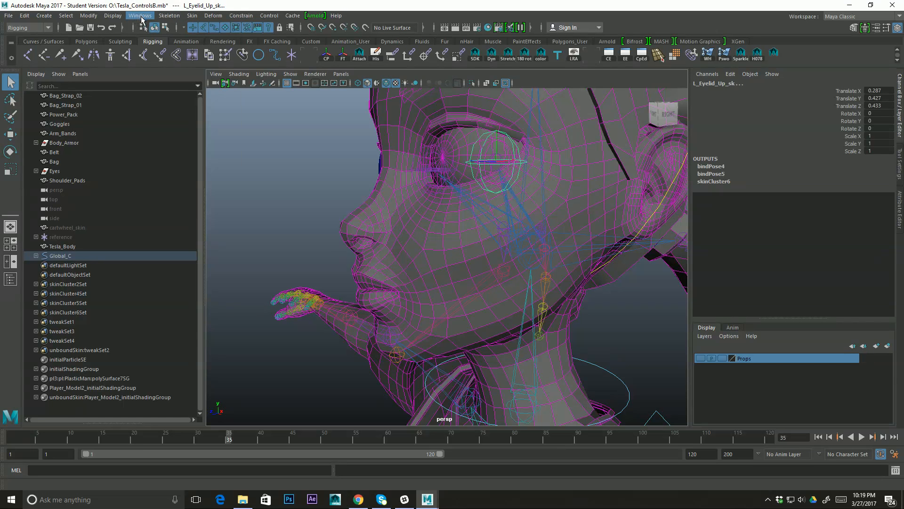
pyautogui.click(140, 16)
pyautogui.moveTo(198, 49)
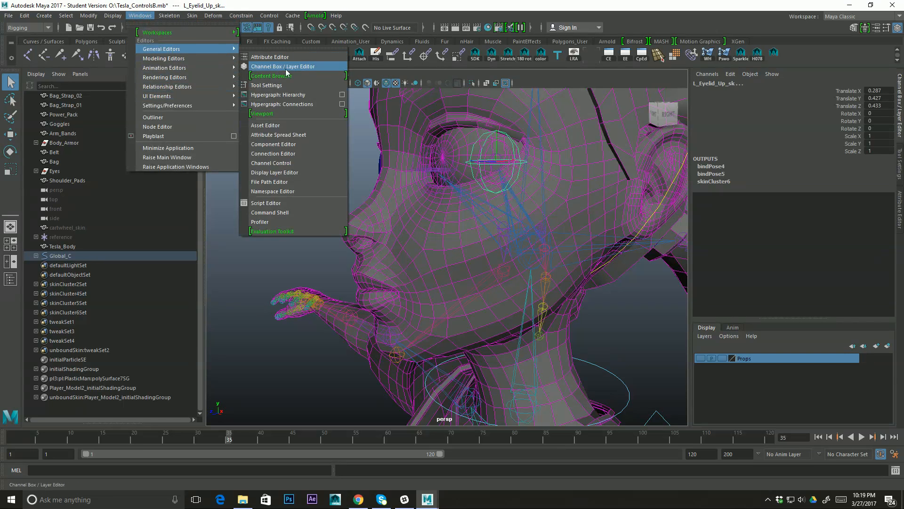
pyautogui.click(291, 145)
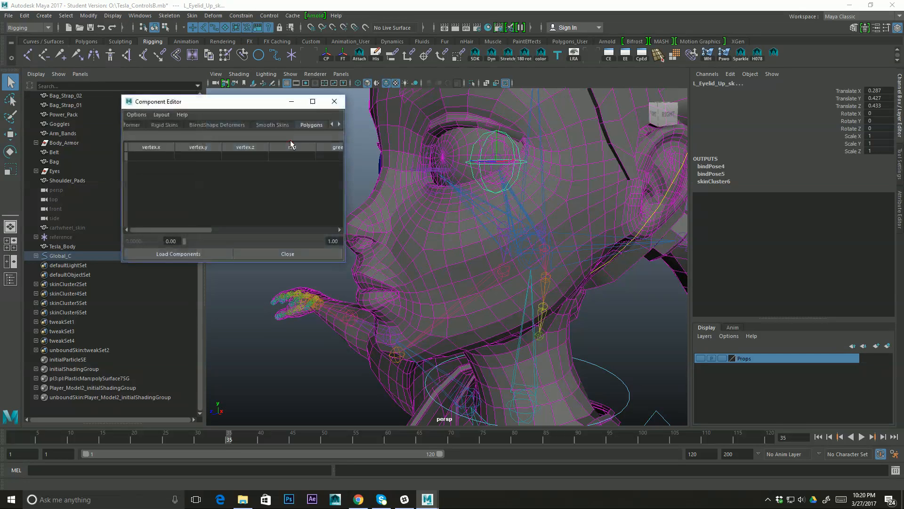
pyautogui.click(335, 101)
# Open the Connection Editor with L_Eye_C as source and L_Eyelid_Up_sk as target, and choose Upper_Lid_Open_Close as the source attribute.
pyautogui.click(140, 16)
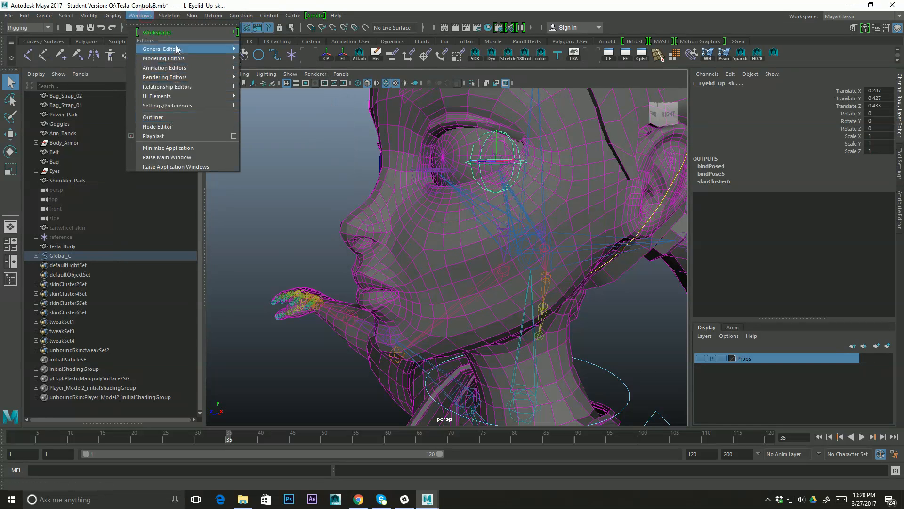
pyautogui.moveTo(176, 49)
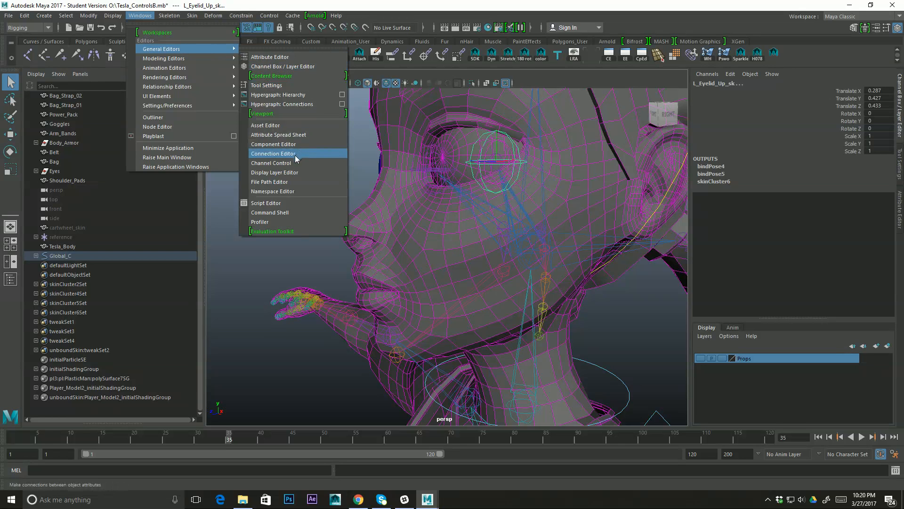
pyautogui.click(296, 155)
pyautogui.moveTo(216, 90); pyautogui.dragTo(323, 94)
pyautogui.moveTo(295, 159); pyautogui.dragTo(303, 354)
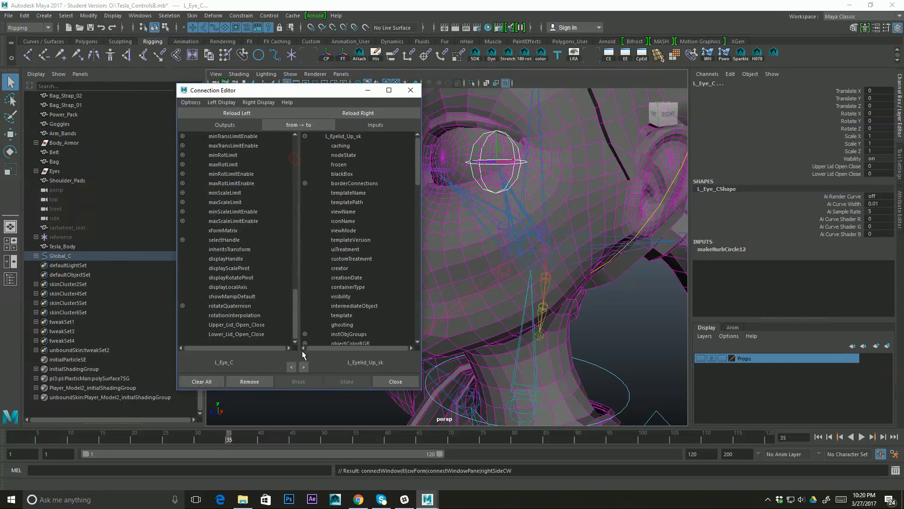
pyautogui.click(248, 325)
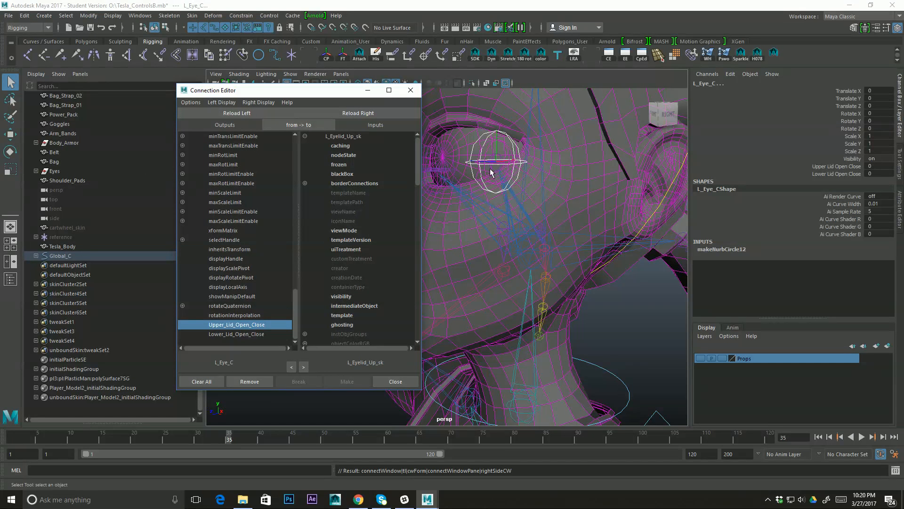
# Rotate L_Eyelid_Up_sk about its X axis to test closing the upper lid, and undo the rotation.
pyautogui.keyDown('alt'); pyautogui.moveTo(527, 139); pyautogui.dragTo(569, 139, button='middle'); pyautogui.keyUp('alt')
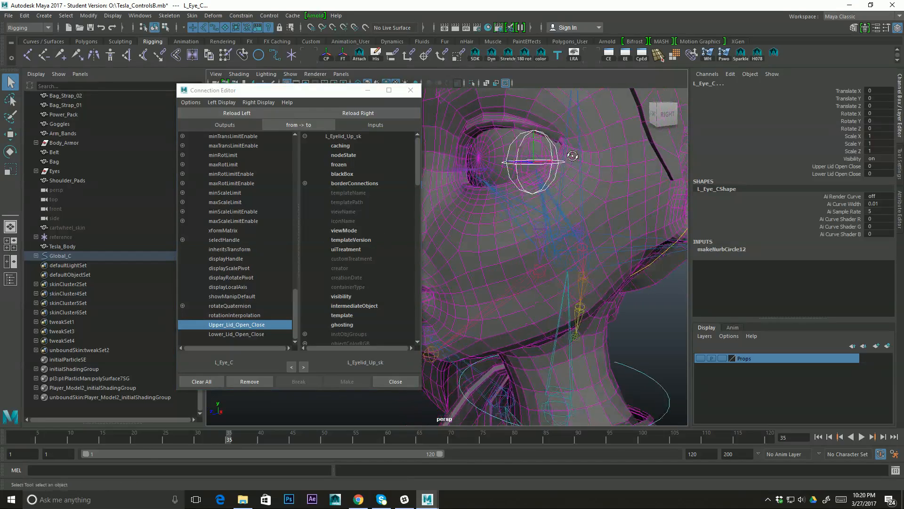
pyautogui.click(527, 130)
pyautogui.press('e')
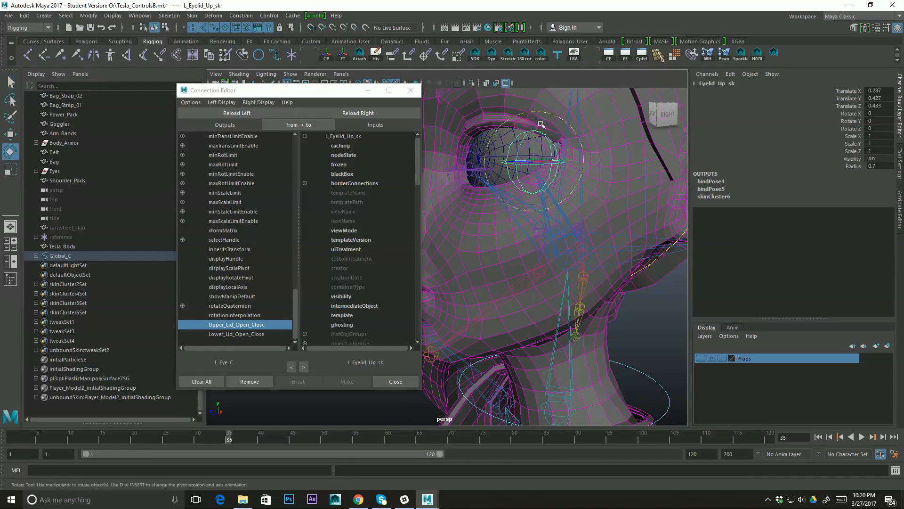
pyautogui.moveTo(551, 141)
pyautogui.keyDown('alt'); pyautogui.mouseDown()
pyautogui.moveTo(603, 140)
pyautogui.moveTo(584, 156)
pyautogui.moveTo(539, 165)
pyautogui.moveTo(527, 145)
pyautogui.moveTo(551, 143)
pyautogui.mouseUp(); pyautogui.keyUp('alt')
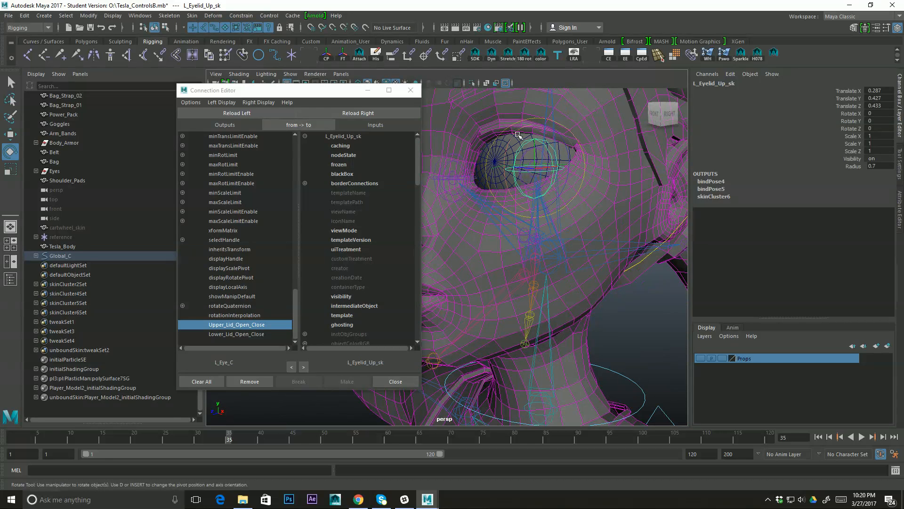
pyautogui.moveTo(517, 133); pyautogui.dragTo(505, 159)
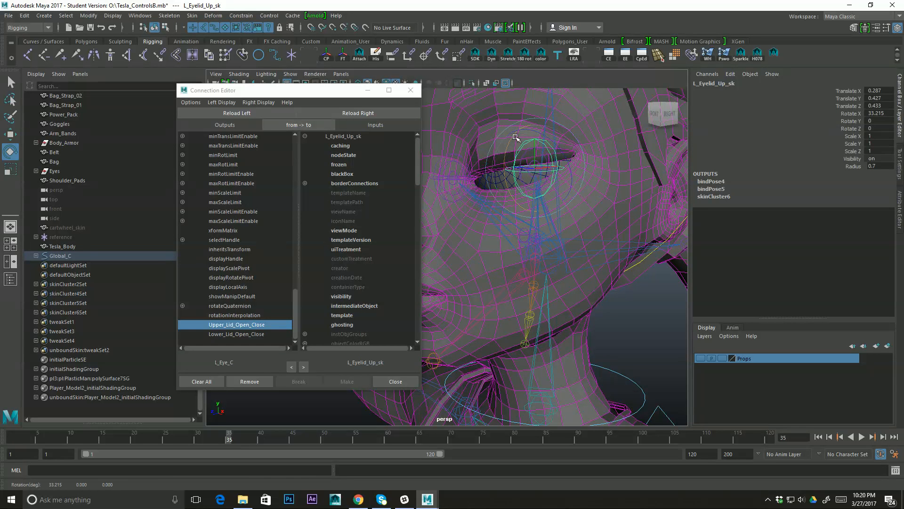
pyautogui.hotkey('ctrl', 'z')
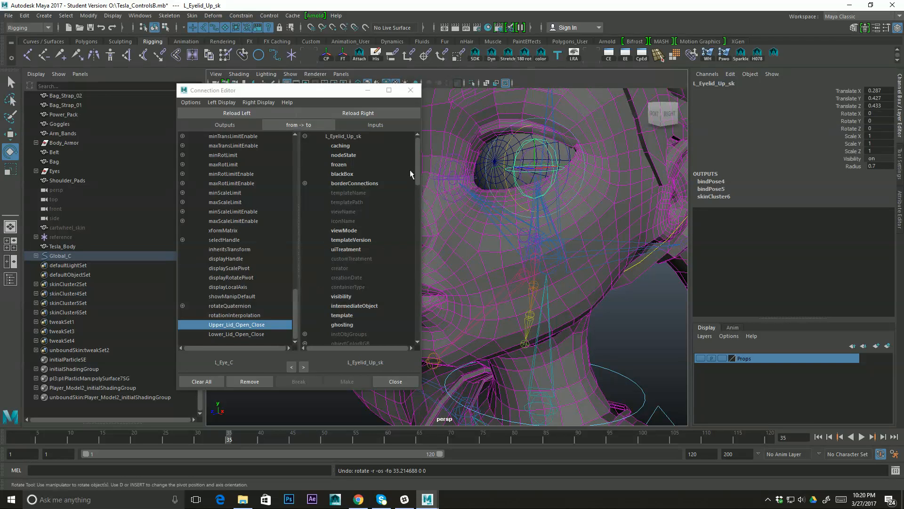
# Connect Upper_Lid_Open_Close of L_Eye_C to rotateX of L_Eyelid_Up_sk.
pyautogui.moveTo(417, 165); pyautogui.dragTo(420, 231)
pyautogui.click(305, 267)
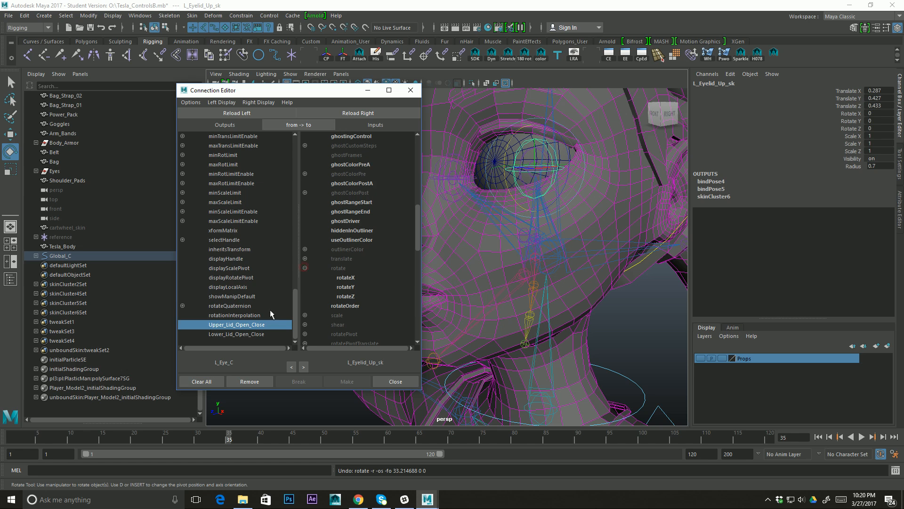
pyautogui.click(351, 278)
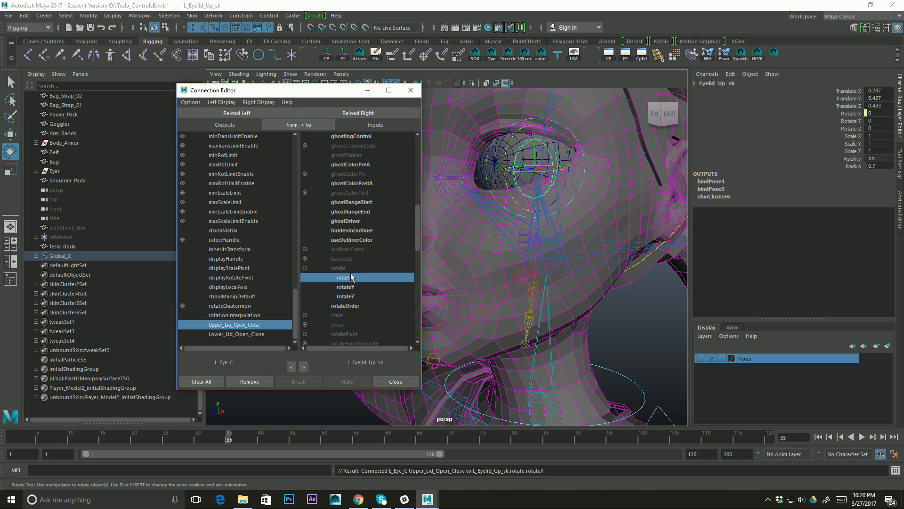
# Load L_Eyelid_Low_sk as the connection target and connect Lower_Lid_Open_Close of L_Eye_C to its rotateX.
pyautogui.keyDown('alt'); pyautogui.moveTo(465, 240); pyautogui.dragTo(519, 238); pyautogui.keyUp('alt')
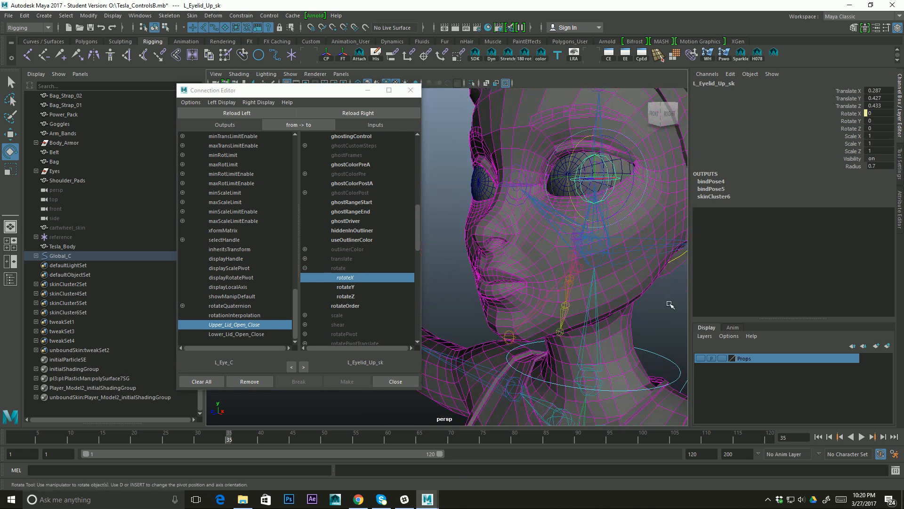
pyautogui.click(628, 221)
pyautogui.scroll(3, 622, 188)
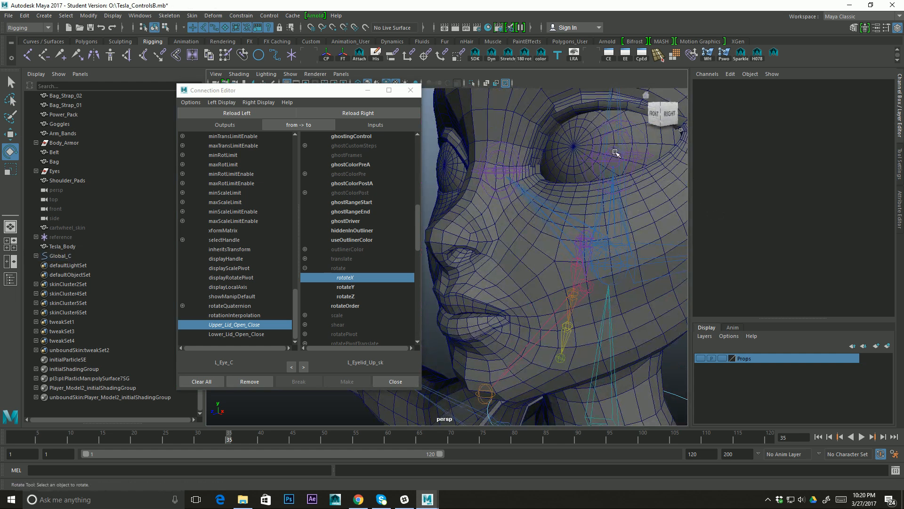
pyautogui.click(616, 150)
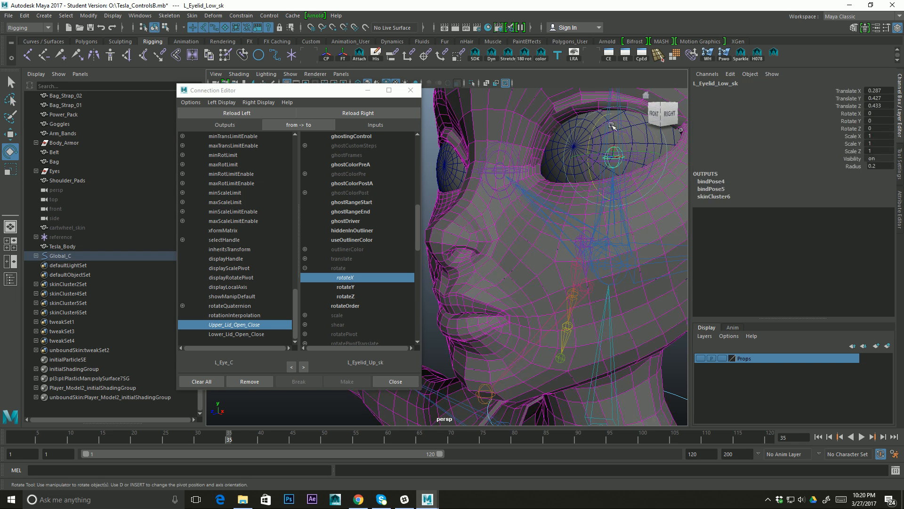
pyautogui.click(366, 115)
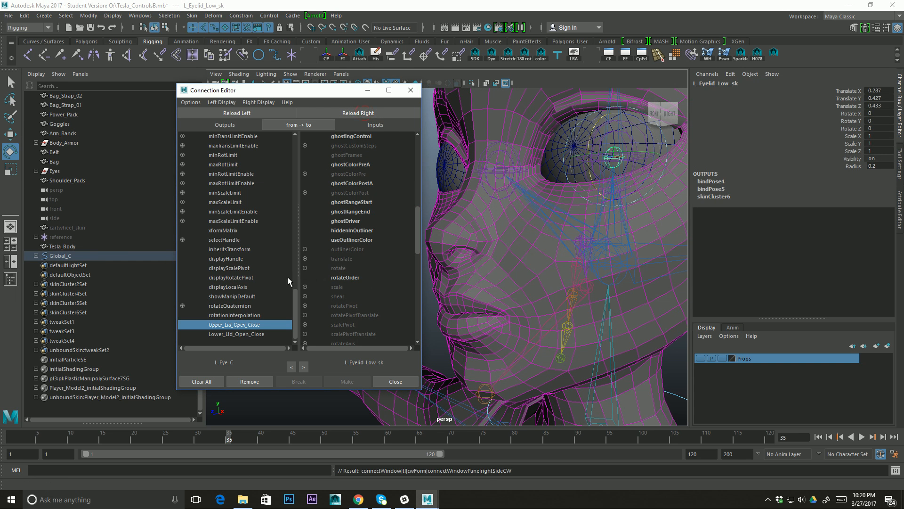
pyautogui.click(230, 336)
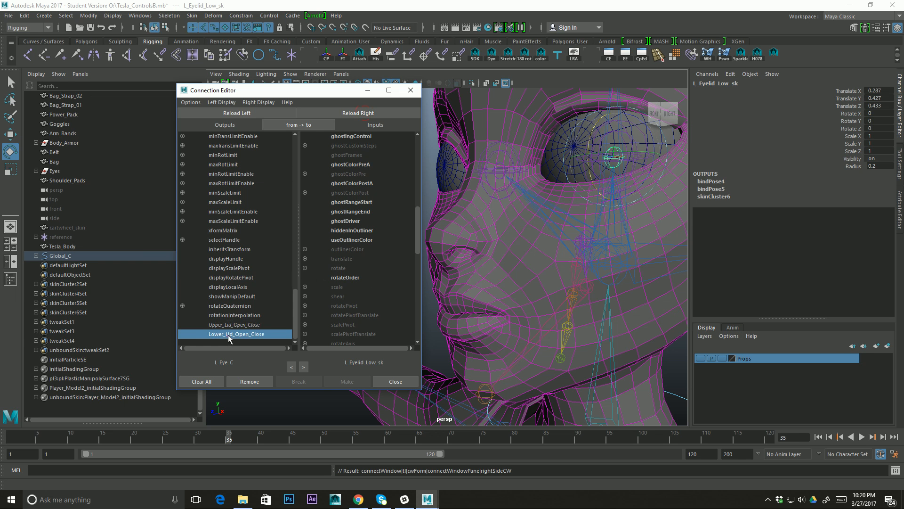
pyautogui.click(305, 268)
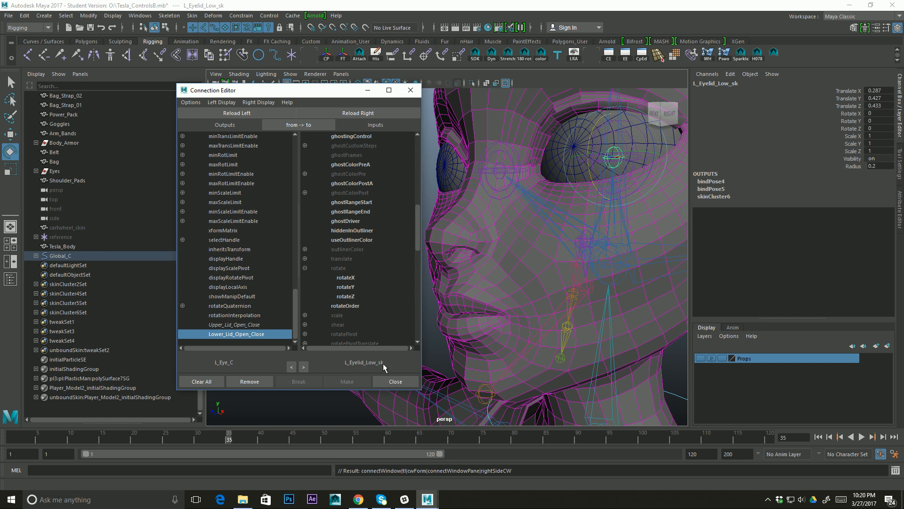
pyautogui.click(347, 278)
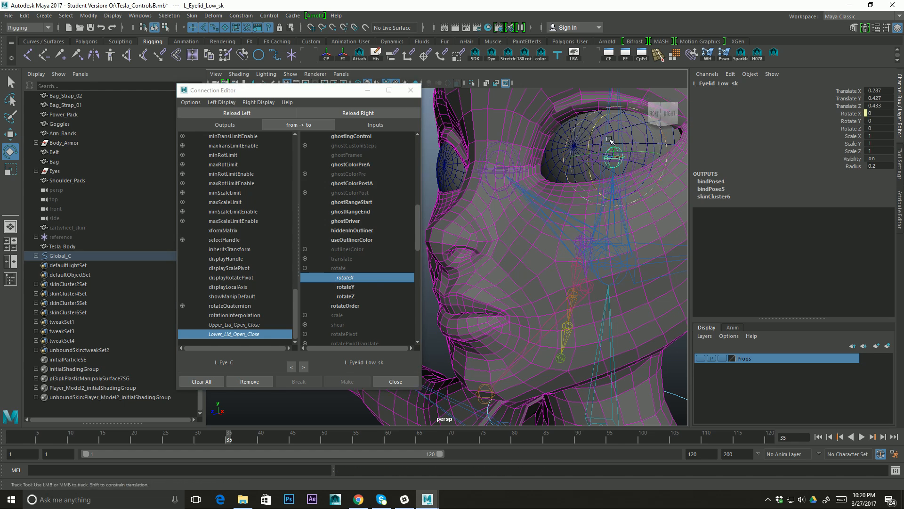
# Select L_Eye_C, test its Upper Lid Open Close attribute, and undo the change.
pyautogui.keyDown('alt'); pyautogui.moveTo(610, 140); pyautogui.dragTo(402, 184, button='right'); pyautogui.keyUp('alt')
pyautogui.keyDown('alt'); pyautogui.moveTo(476, 203); pyautogui.dragTo(627, 193, button='middle'); pyautogui.keyUp('alt')
pyautogui.keyDown('alt'); pyautogui.moveTo(626, 193); pyautogui.dragTo(471, 214, button='right'); pyautogui.keyUp('alt')
pyautogui.keyDown('alt'); pyautogui.moveTo(493, 219); pyautogui.dragTo(531, 184, button='middle'); pyautogui.keyUp('alt')
pyautogui.click(552, 183)
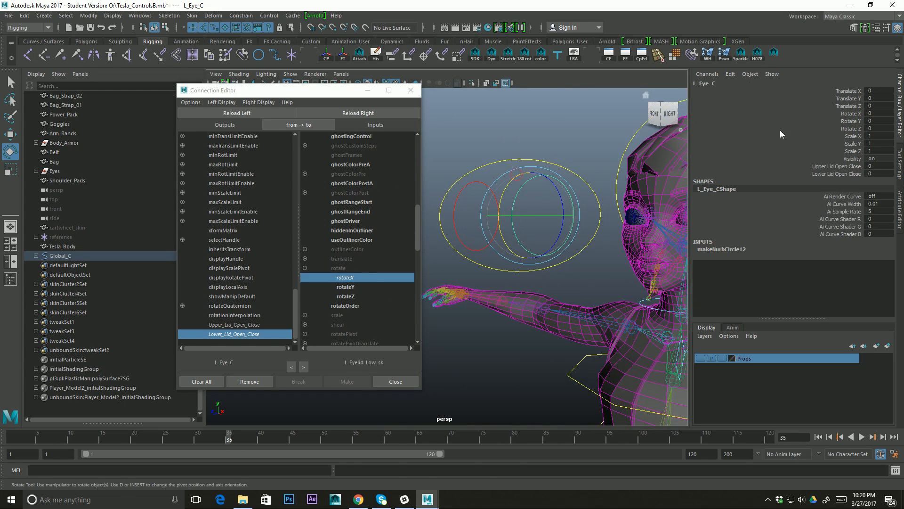
pyautogui.click(847, 167)
pyautogui.keyDown('alt'); pyautogui.moveTo(624, 185); pyautogui.dragTo(688, 118, button='middle'); pyautogui.keyUp('alt')
pyautogui.hotkey('ctrl', 'z')
# Test the left lids by setting Lower Lid Open Close to -31.6 and Upper Lid Open Close to 21.8.
pyautogui.click(847, 173)
pyautogui.moveTo(597, 215); pyautogui.dragTo(472, 246, button='middle')
pyautogui.keyDown('alt'); pyautogui.moveTo(524, 248); pyautogui.dragTo(636, 211, button='right'); pyautogui.keyUp('alt')
pyautogui.keyDown('alt'); pyautogui.moveTo(636, 211); pyautogui.dragTo(539, 214, button='middle'); pyautogui.keyUp('alt')
pyautogui.click(769, 166)
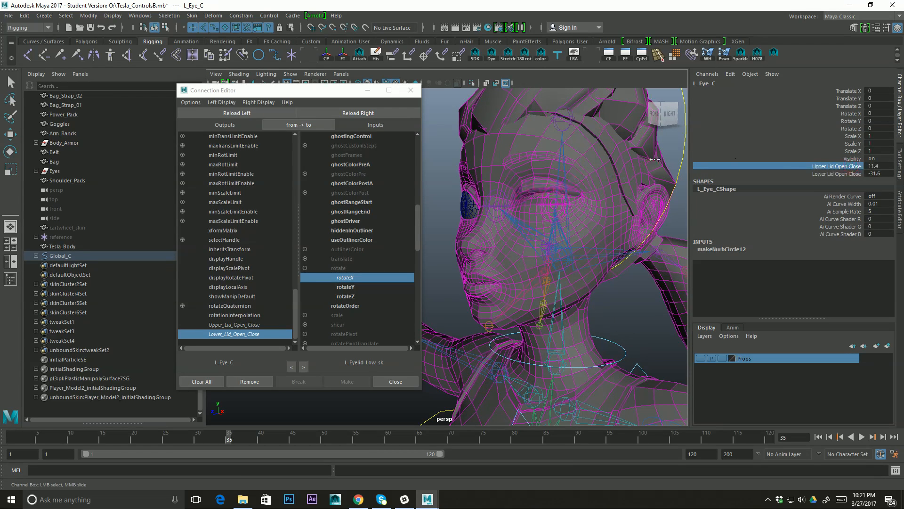
pyautogui.moveTo(602, 192)
pyautogui.keyDown('alt'); pyautogui.mouseDown()
pyautogui.moveTo(629, 194)
pyautogui.moveTo(596, 197)
pyautogui.mouseUp(); pyautogui.keyUp('alt')
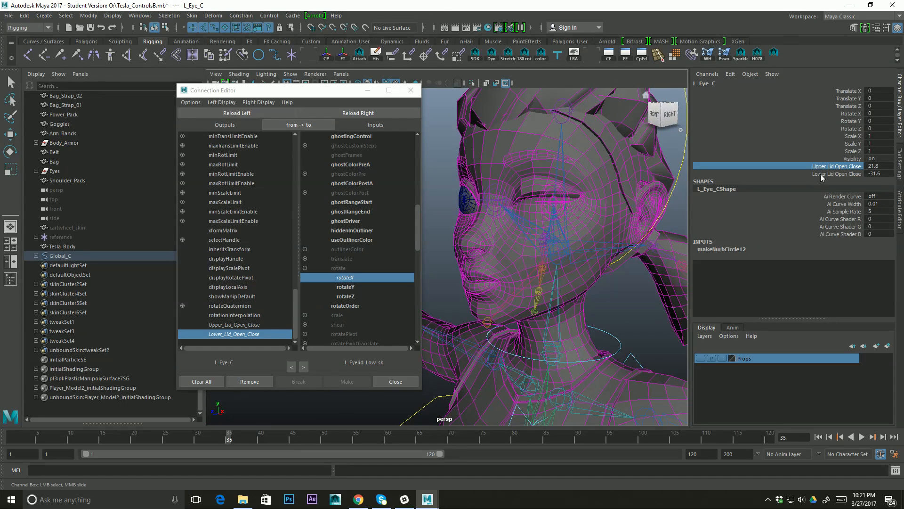
# Adjust both lid attributes of L_Eye_C together, bringing the upper to 31.3 and the lower to -22.1.
pyautogui.keyDown('shift'); pyautogui.click(841, 174); pyautogui.keyUp('shift')
pyautogui.moveTo(651, 163); pyautogui.dragTo(496, 227, button='middle')
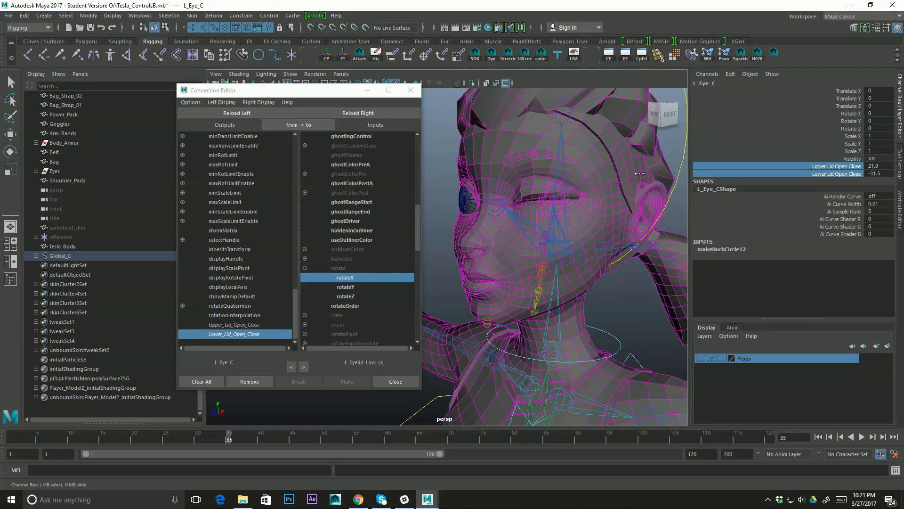
pyautogui.moveTo(654, 165); pyautogui.dragTo(652, 165, button='middle')
# Minimize the Connection Editor and reset Upper and Lower Lid Open Close on L_Eye_C to 0.
pyautogui.click(654, 115)
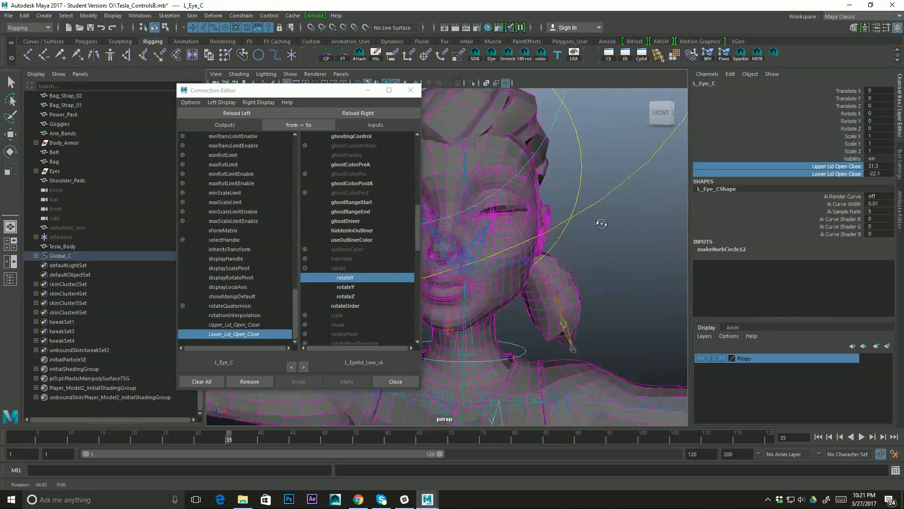
pyautogui.keyDown('alt'); pyautogui.moveTo(503, 241); pyautogui.dragTo(599, 176); pyautogui.keyUp('alt')
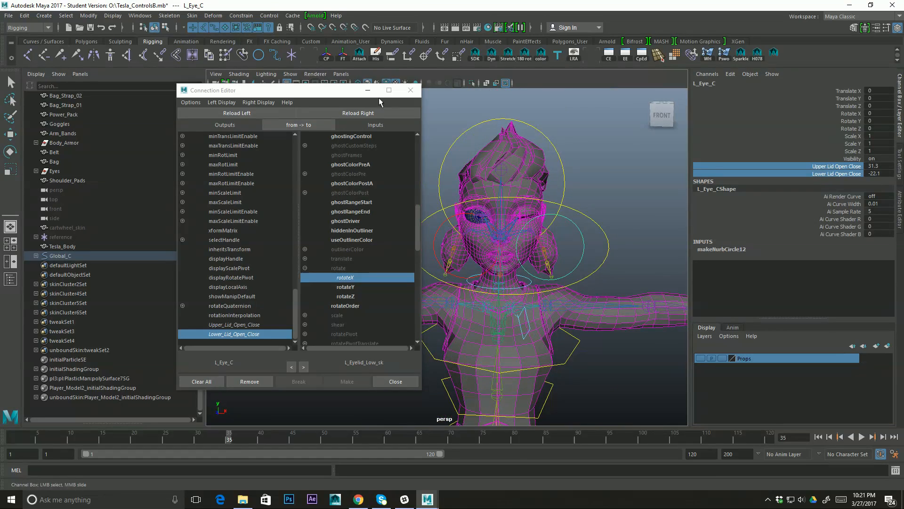
pyautogui.click(368, 90)
pyautogui.keyDown('alt'); pyautogui.moveTo(509, 203); pyautogui.dragTo(566, 201); pyautogui.keyUp('alt')
pyautogui.doubleClick(888, 173)
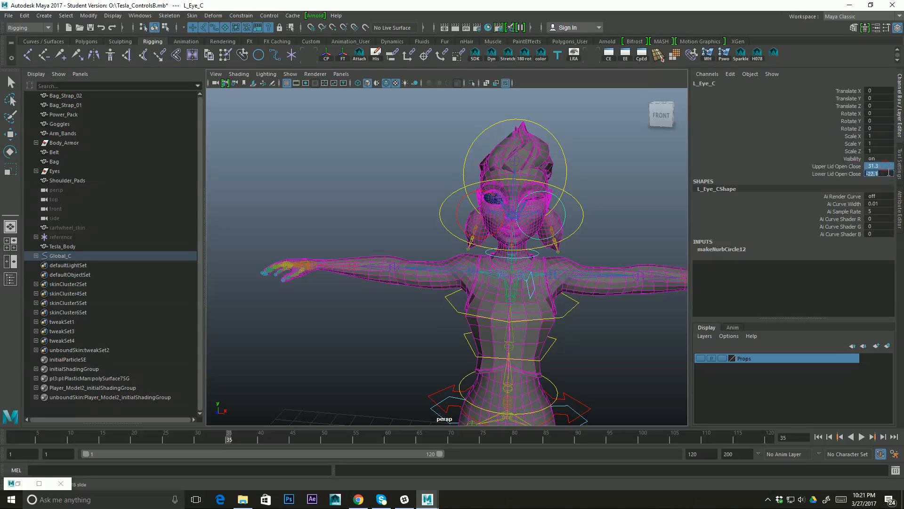
pyautogui.keyDown('alt'); pyautogui.moveTo(578, 187); pyautogui.dragTo(569, 192); pyautogui.keyUp('alt')
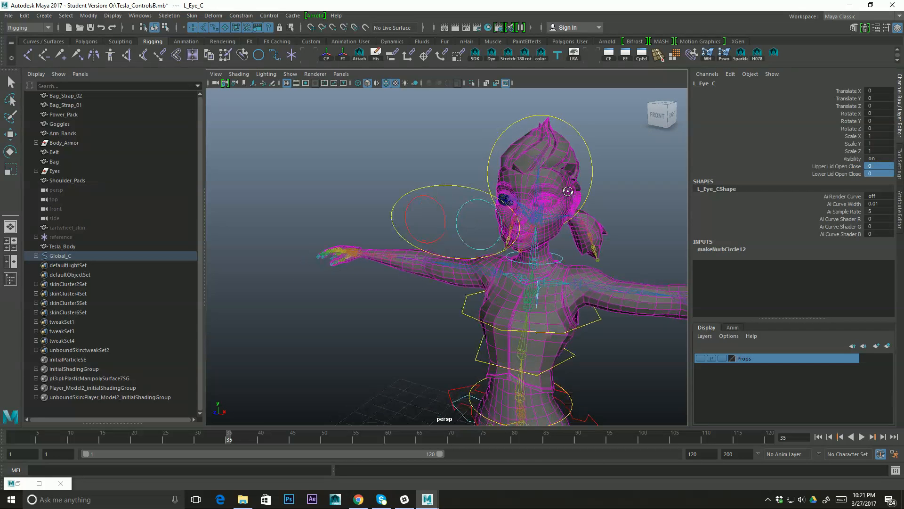
# Select Eyes_C, move it sideways to test how the eyes follow, and undo the moves.
pyautogui.click(406, 163)
pyautogui.press('e')
pyautogui.click(457, 189)
pyautogui.keyDown('alt'); pyautogui.moveTo(502, 210); pyautogui.dragTo(558, 196); pyautogui.keyUp('alt')
pyautogui.press('w')
pyautogui.moveTo(572, 167); pyautogui.dragTo(455, 171)
pyautogui.hotkey('ctrl', 'z')
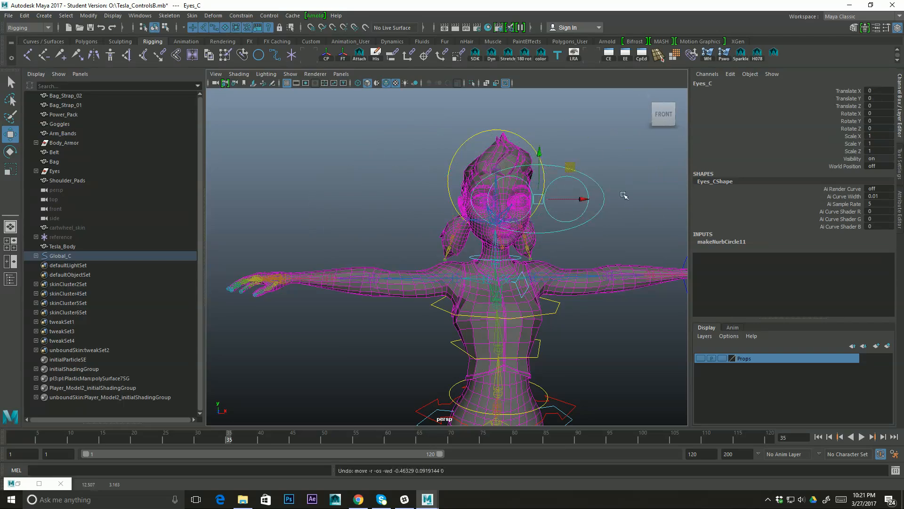
pyautogui.keyDown('alt'); pyautogui.moveTo(623, 196); pyautogui.dragTo(527, 208); pyautogui.keyUp('alt')
pyautogui.keyDown('alt'); pyautogui.moveTo(527, 208); pyautogui.dragTo(618, 203, button='right'); pyautogui.keyUp('alt')
pyautogui.keyDown('alt'); pyautogui.moveTo(617, 202); pyautogui.dragTo(438, 185); pyautogui.keyUp('alt')
pyautogui.hotkey('ctrl', 'z')
# Move Eyes_C to about -1.196 in X and -0.276 in Y to test the eye direction, and undo it.
pyautogui.keyDown('alt'); pyautogui.moveTo(472, 165); pyautogui.dragTo(567, 176, button='middle'); pyautogui.keyUp('alt')
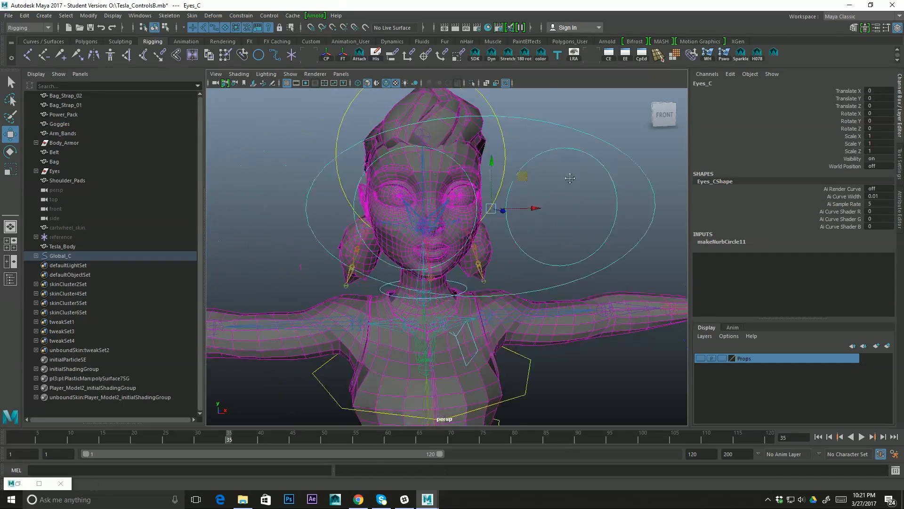
pyautogui.keyDown('alt'); pyautogui.moveTo(567, 175); pyautogui.dragTo(454, 236, button='right'); pyautogui.keyUp('alt')
pyautogui.moveTo(537, 241)
pyautogui.keyDown('alt'); pyautogui.mouseDown()
pyautogui.moveTo(343, 248)
pyautogui.moveTo(571, 238)
pyautogui.moveTo(361, 259)
pyautogui.moveTo(371, 240)
pyautogui.moveTo(424, 242)
pyautogui.moveTo(444, 226)
pyautogui.moveTo(424, 215)
pyautogui.moveTo(509, 247)
pyautogui.moveTo(538, 238)
pyautogui.moveTo(526, 243)
pyautogui.mouseUp(); pyautogui.keyUp('alt')
pyautogui.moveTo(510, 210); pyautogui.dragTo(647, 202)
pyautogui.moveTo(648, 202); pyautogui.dragTo(458, 216, button='middle')
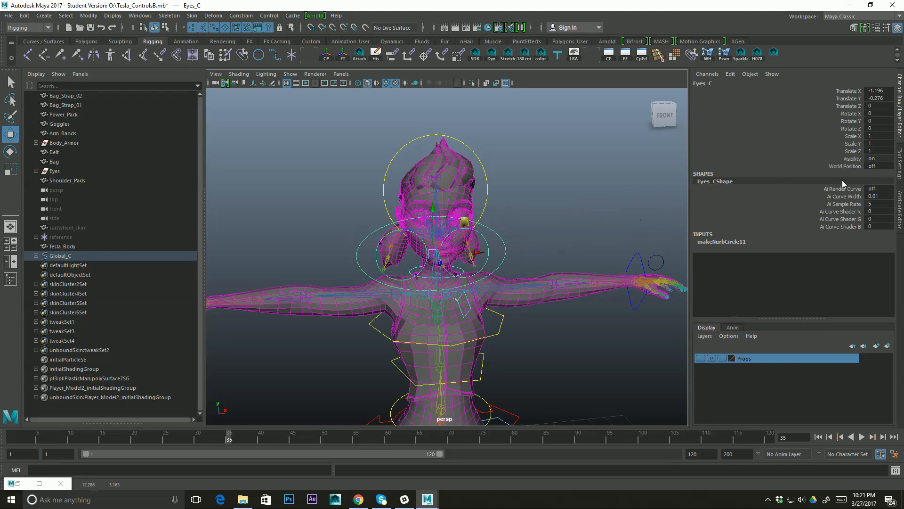
pyautogui.keyDown('alt'); pyautogui.moveTo(571, 198); pyautogui.dragTo(609, 219); pyautogui.keyUp('alt')
pyautogui.hotkey('ctrl', 'z')
# Examine the position of the Eyes_C control in front of the character from several angles and distances.
pyautogui.keyDown('alt'); pyautogui.moveTo(466, 252); pyautogui.dragTo(533, 256); pyautogui.keyUp('alt')
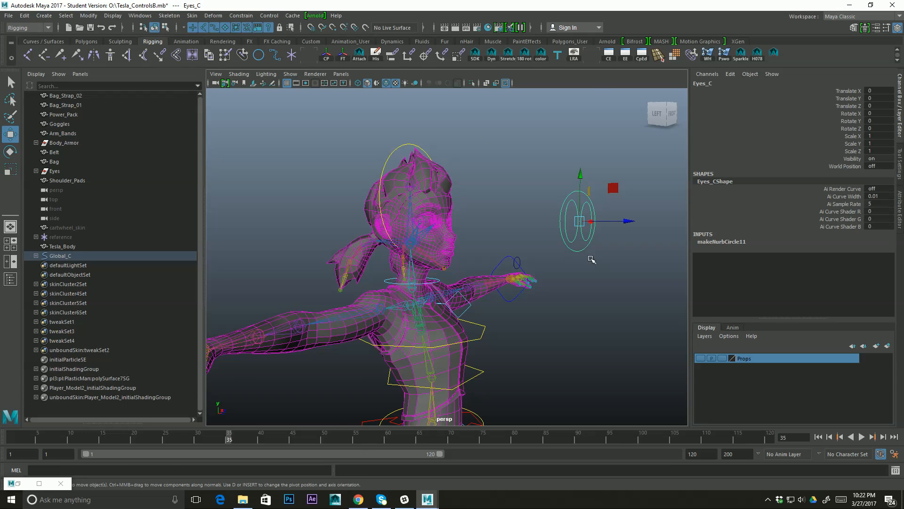
pyautogui.keyDown('alt'); pyautogui.moveTo(589, 257); pyautogui.dragTo(565, 231); pyautogui.keyUp('alt')
pyautogui.keyDown('alt'); pyautogui.moveTo(565, 232); pyautogui.dragTo(348, 286, button='right'); pyautogui.keyUp('alt')
pyautogui.keyDown('alt'); pyautogui.moveTo(486, 285); pyautogui.dragTo(389, 273); pyautogui.keyUp('alt')
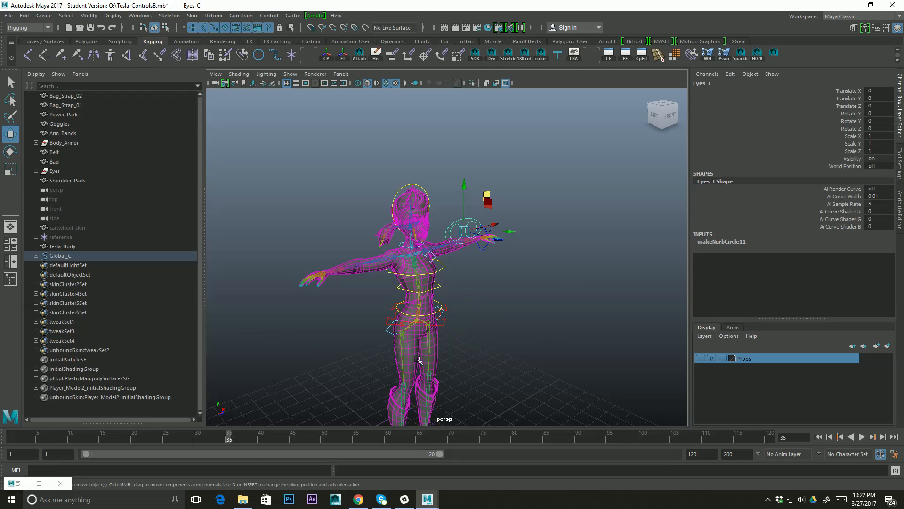
pyautogui.keyDown('alt'); pyautogui.moveTo(481, 274); pyautogui.dragTo(537, 263); pyautogui.keyUp('alt')
pyautogui.keyDown('alt'); pyautogui.moveTo(537, 264); pyautogui.dragTo(642, 223, button='right'); pyautogui.keyUp('alt')
pyautogui.keyDown('alt'); pyautogui.moveTo(502, 228); pyautogui.dragTo(512, 210); pyautogui.keyUp('alt')
pyautogui.keyDown('alt'); pyautogui.moveTo(537, 245); pyautogui.dragTo(462, 224); pyautogui.keyUp('alt')
pyautogui.keyDown('alt'); pyautogui.moveTo(513, 225); pyautogui.dragTo(586, 247, button='right'); pyautogui.keyUp('alt')
pyautogui.keyDown('alt'); pyautogui.moveTo(586, 247); pyautogui.dragTo(549, 194); pyautogui.keyUp('alt')
pyautogui.keyDown('alt'); pyautogui.moveTo(456, 185); pyautogui.dragTo(501, 198); pyautogui.keyUp('alt')
pyautogui.keyDown('alt'); pyautogui.moveTo(501, 197); pyautogui.dragTo(454, 232, button='right'); pyautogui.keyUp('alt')
pyautogui.keyDown('alt'); pyautogui.moveTo(454, 232); pyautogui.dragTo(572, 206); pyautogui.keyUp('alt')
pyautogui.keyDown('alt'); pyautogui.moveTo(572, 206); pyautogui.dragTo(559, 204, button='right'); pyautogui.keyUp('alt')
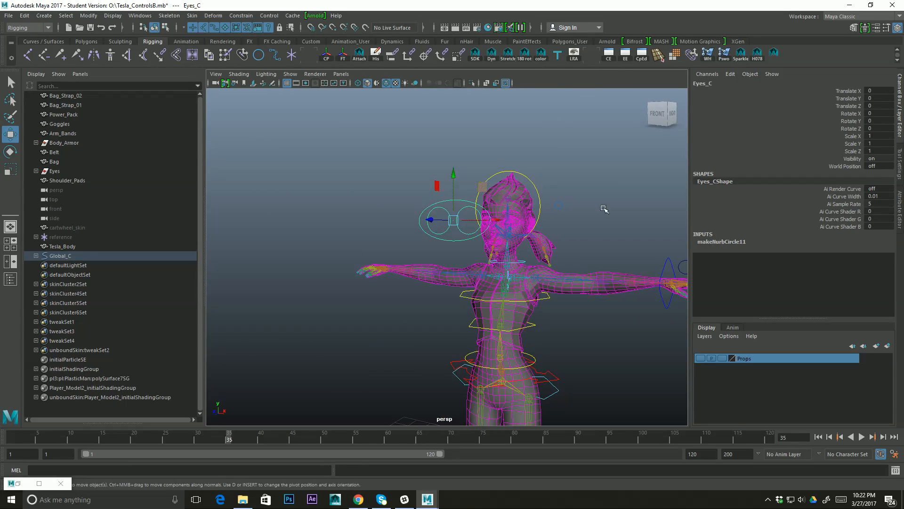